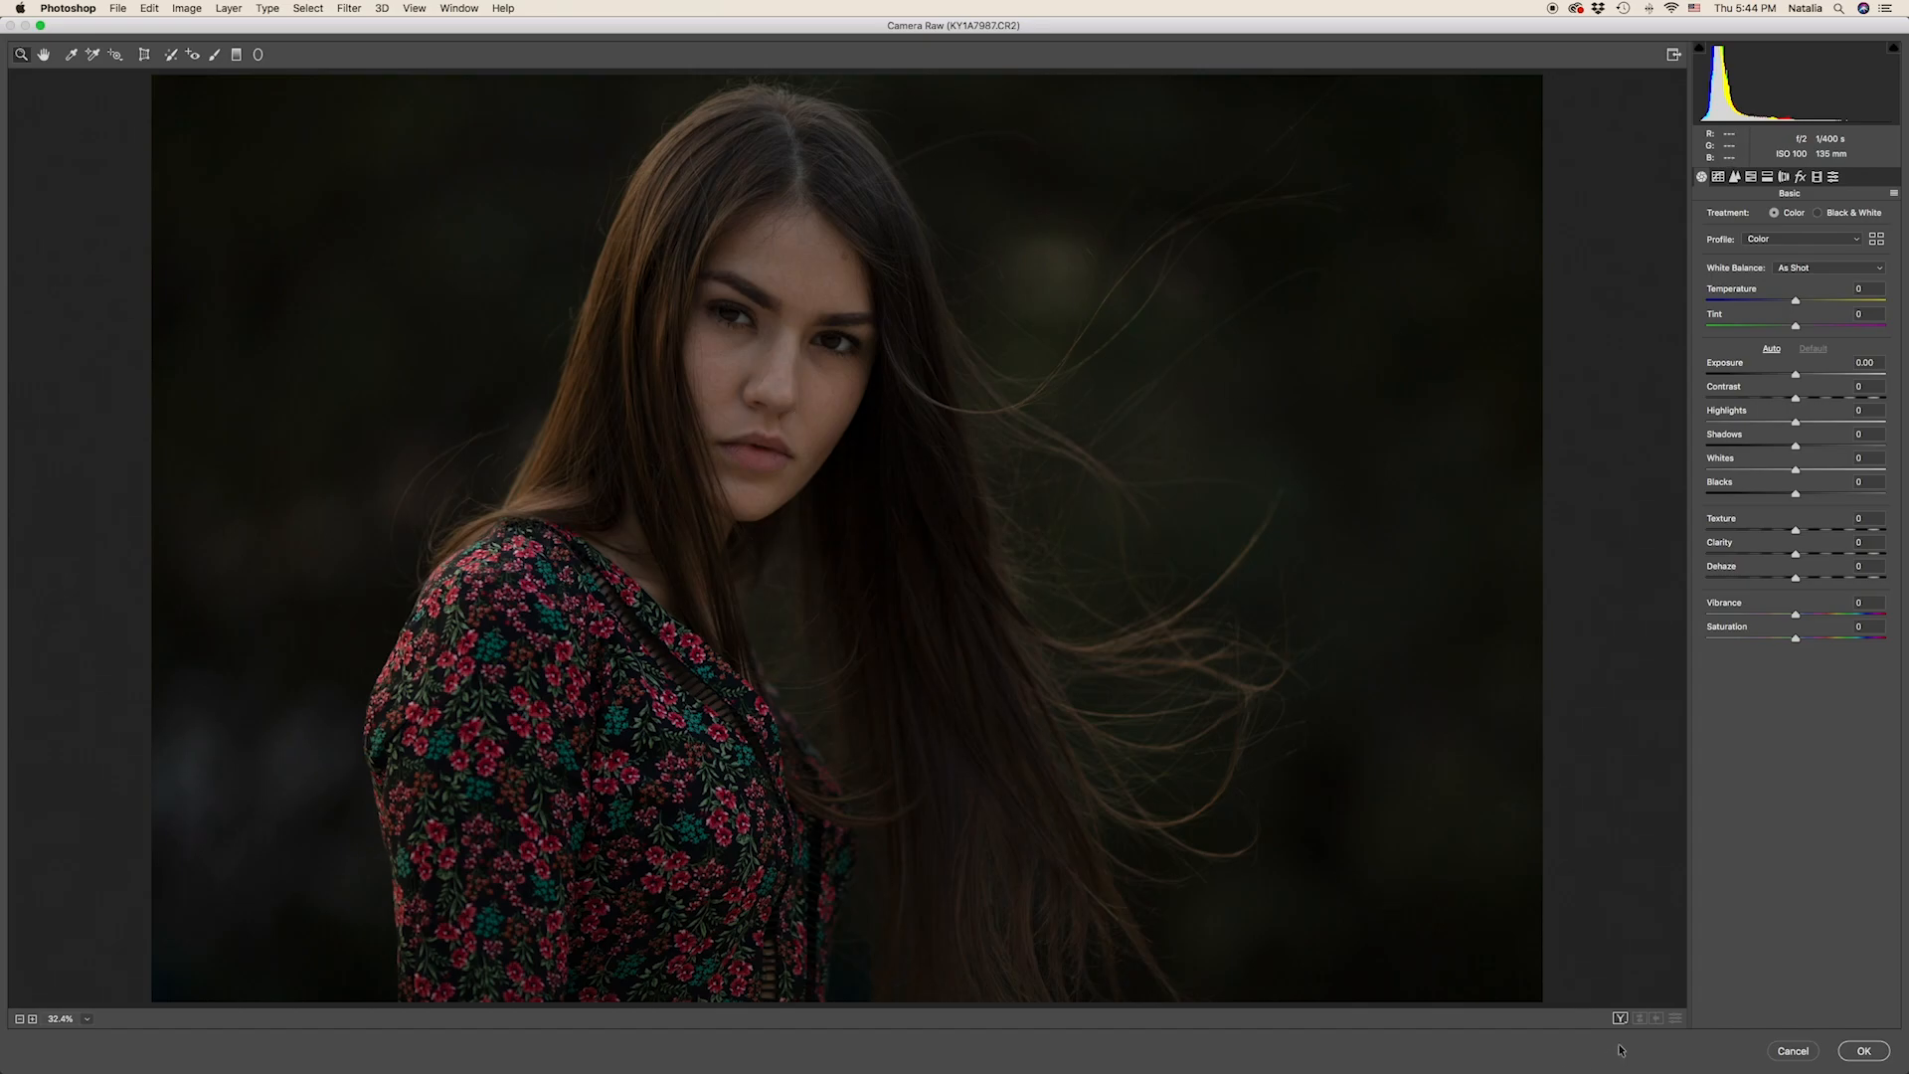
# - Open the raw portrait in the main editor without adjustments and duplicate the Background layer
pyautogui.click(1865, 1051)
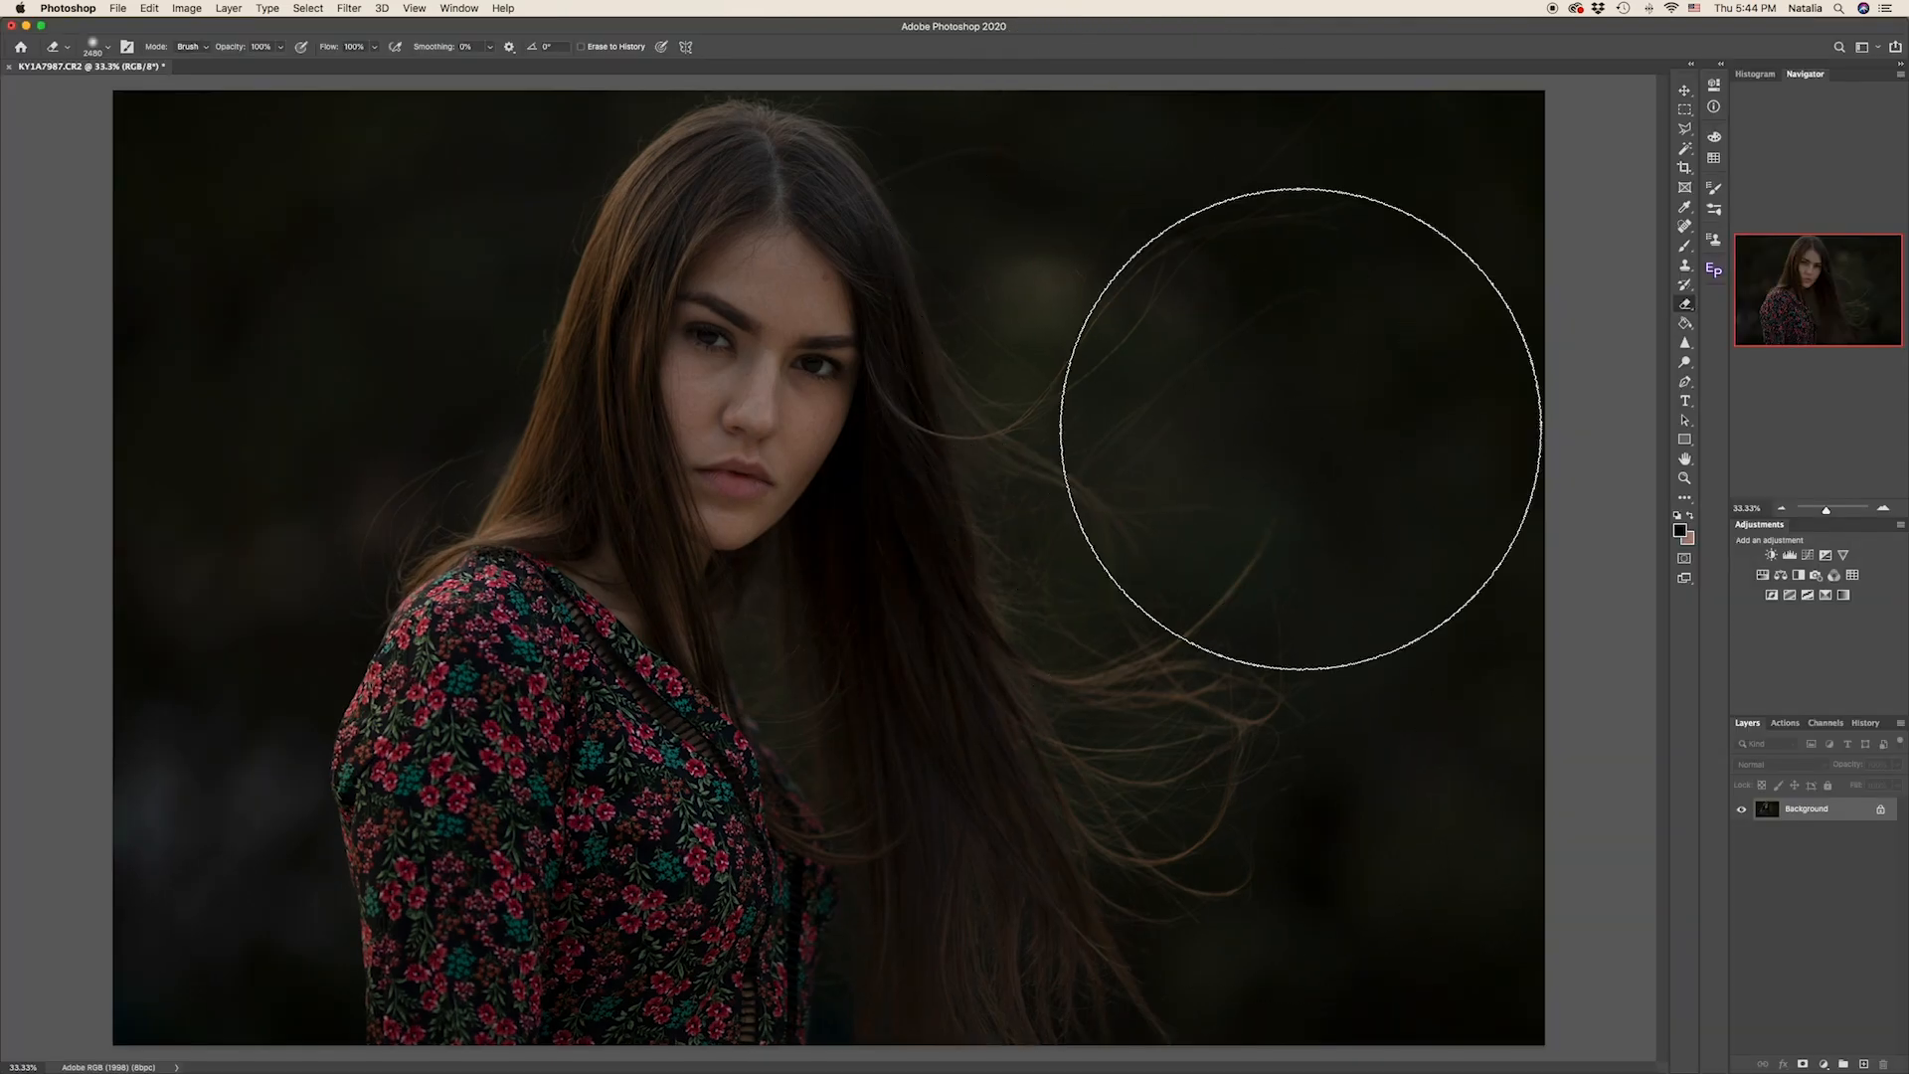
pyautogui.moveTo(1833, 815); pyautogui.dragTo(1863, 1065)
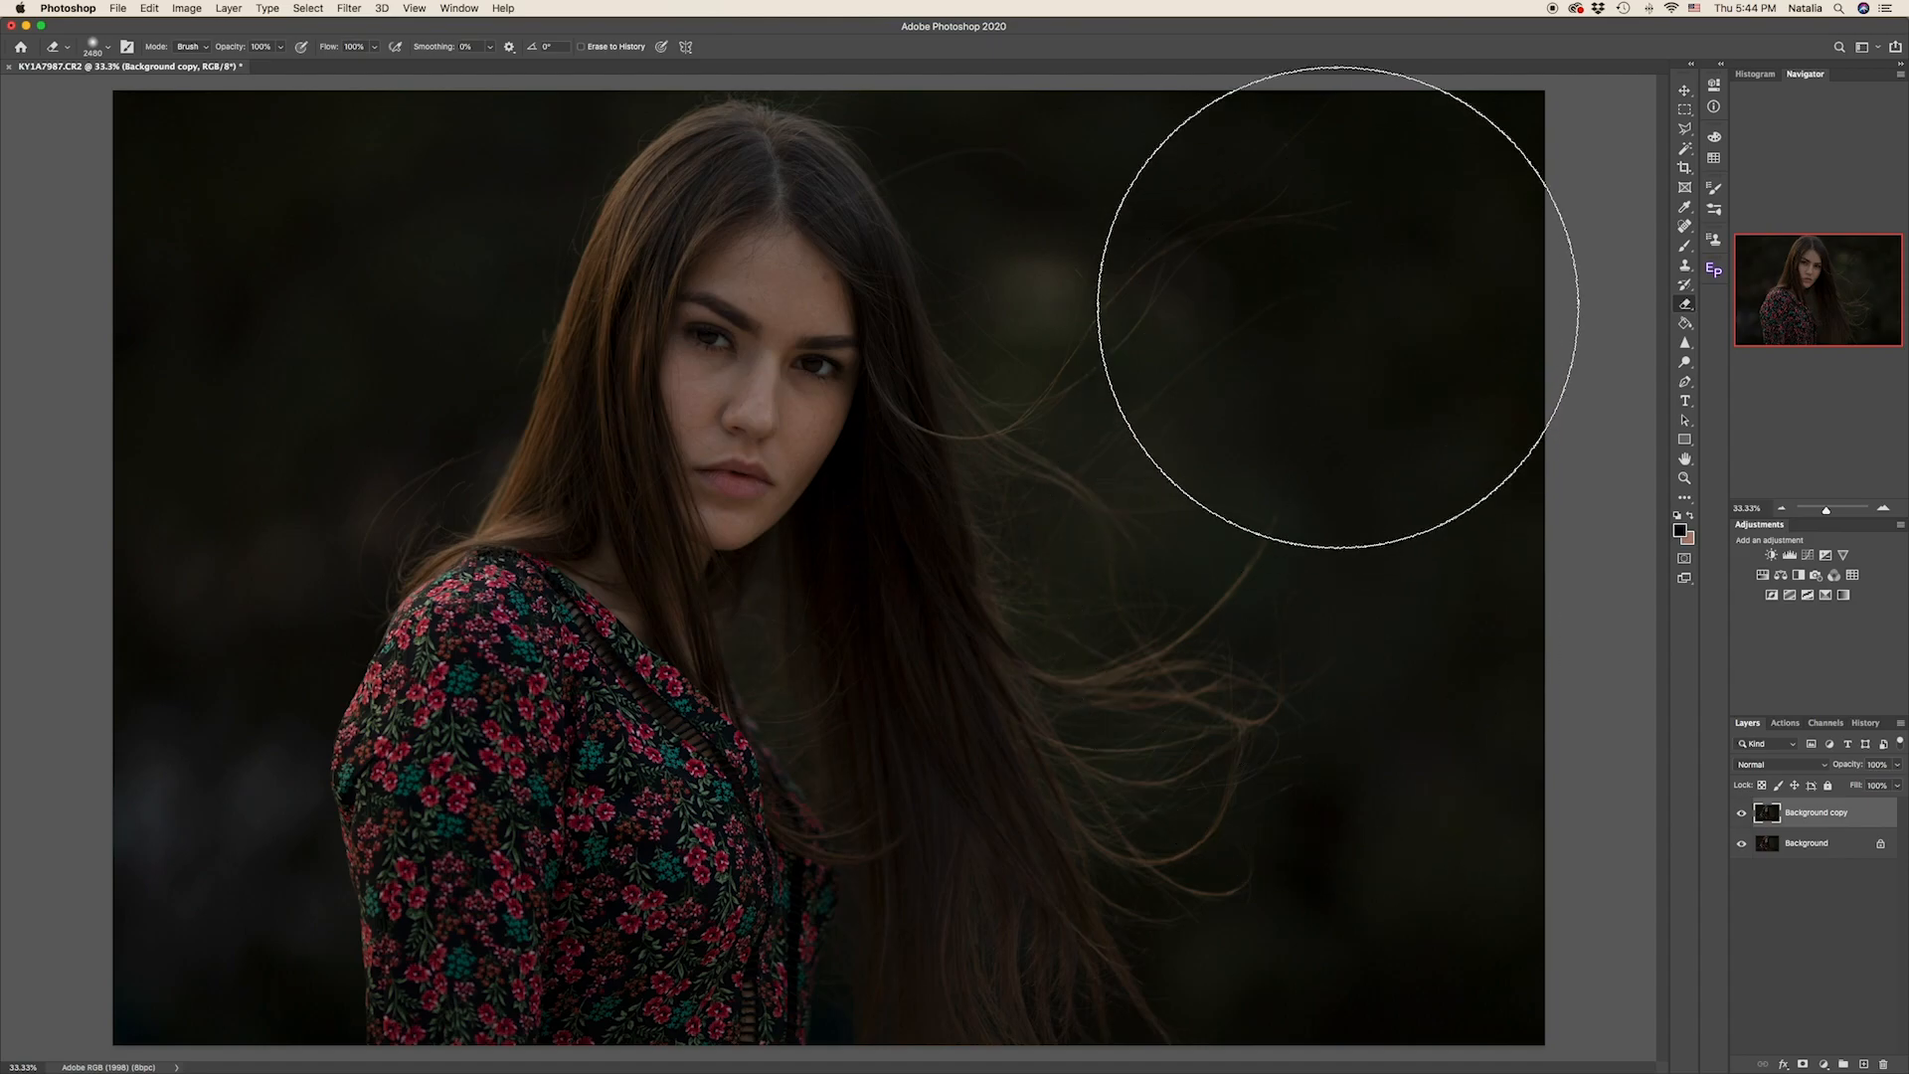
# - Liquify the duplicated layer, pulling the long flowing hair and its loose strands outward for more volume
pyautogui.click(349, 8)
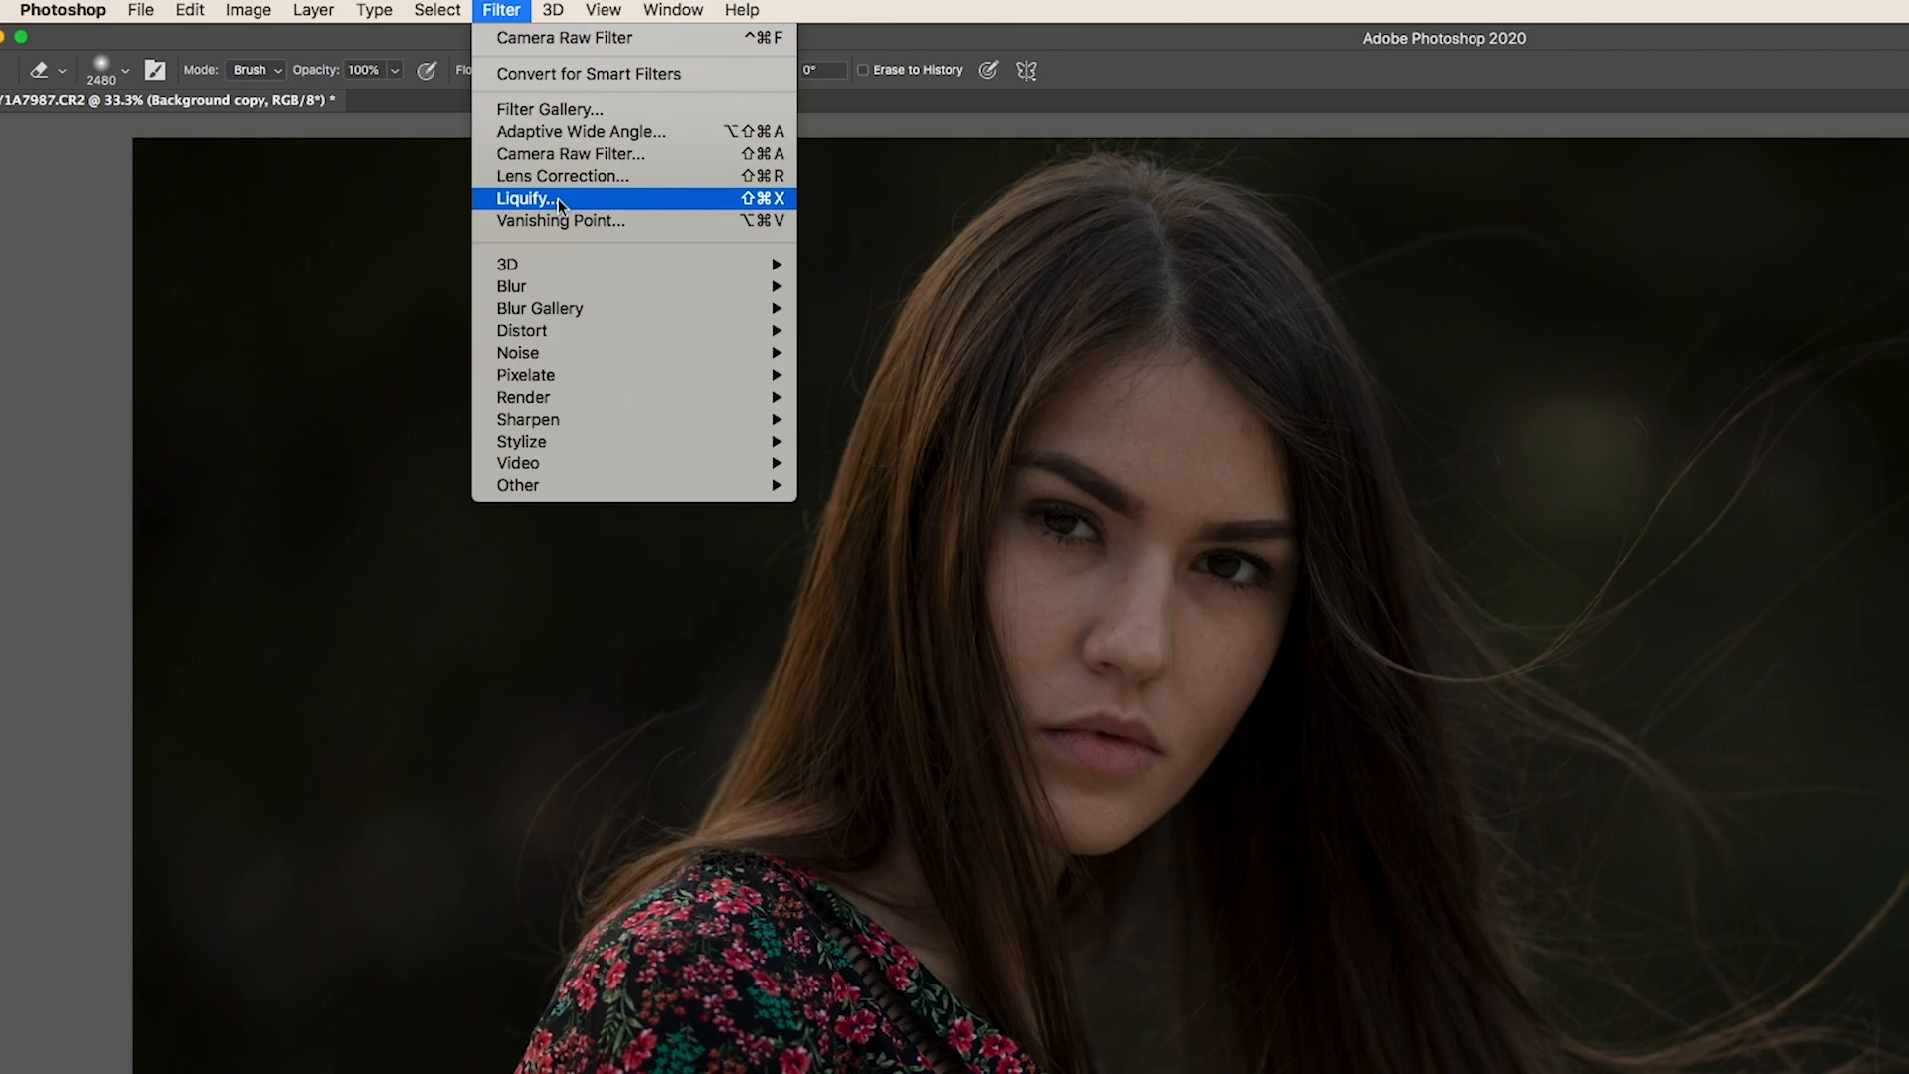
pyautogui.click(558, 199)
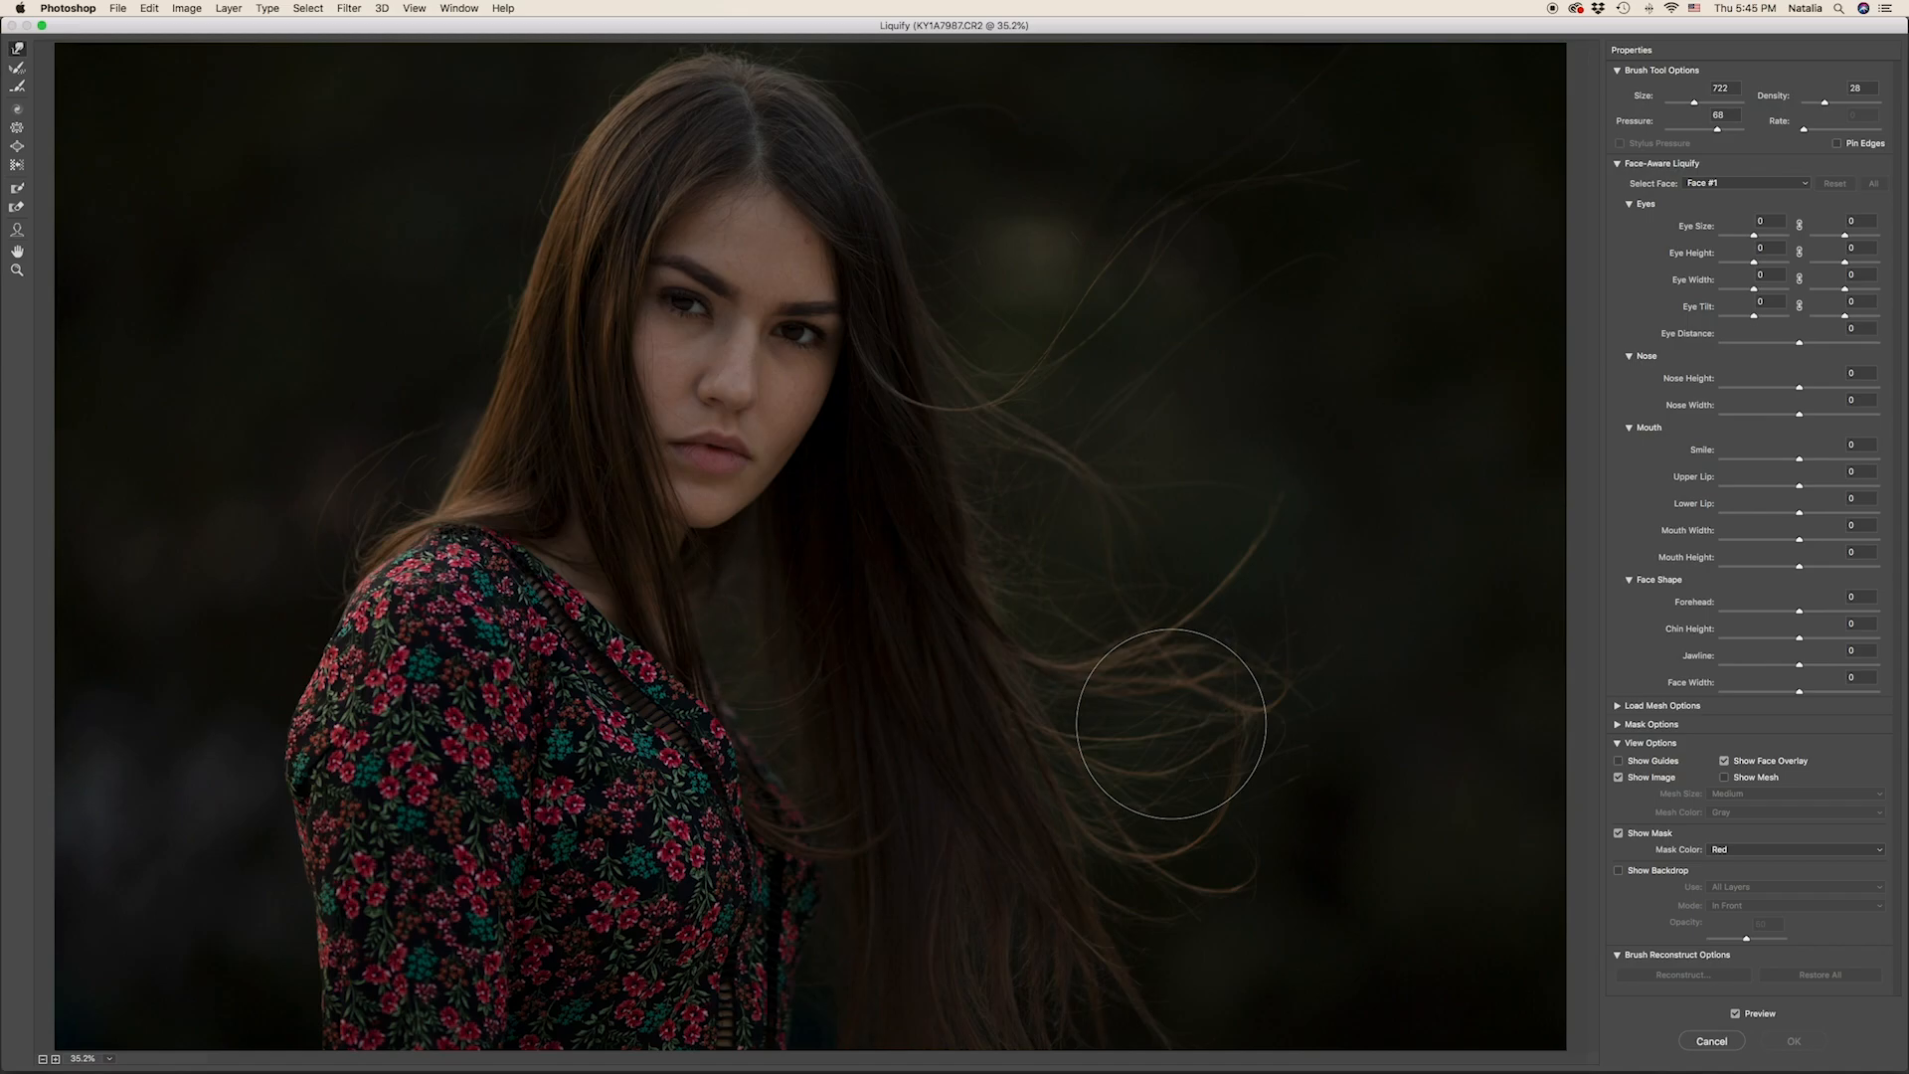
pyautogui.moveTo(1695, 102); pyautogui.dragTo(1712, 102)
pyautogui.moveTo(1219, 766); pyautogui.dragTo(1293, 731)
pyautogui.moveTo(1713, 102); pyautogui.dragTo(1706, 102)
pyautogui.moveTo(1040, 576); pyautogui.dragTo(1323, 562)
pyautogui.moveTo(1100, 641); pyautogui.dragTo(1367, 763)
pyautogui.moveTo(1120, 432); pyautogui.dragTo(1140, 401)
pyautogui.moveTo(1178, 818); pyautogui.dragTo(1126, 916)
# - Push the outer edge of the sleeve inward with a Liquify brush of size 1067 and apply the distortion
pyautogui.moveTo(1706, 103); pyautogui.dragTo(1697, 103)
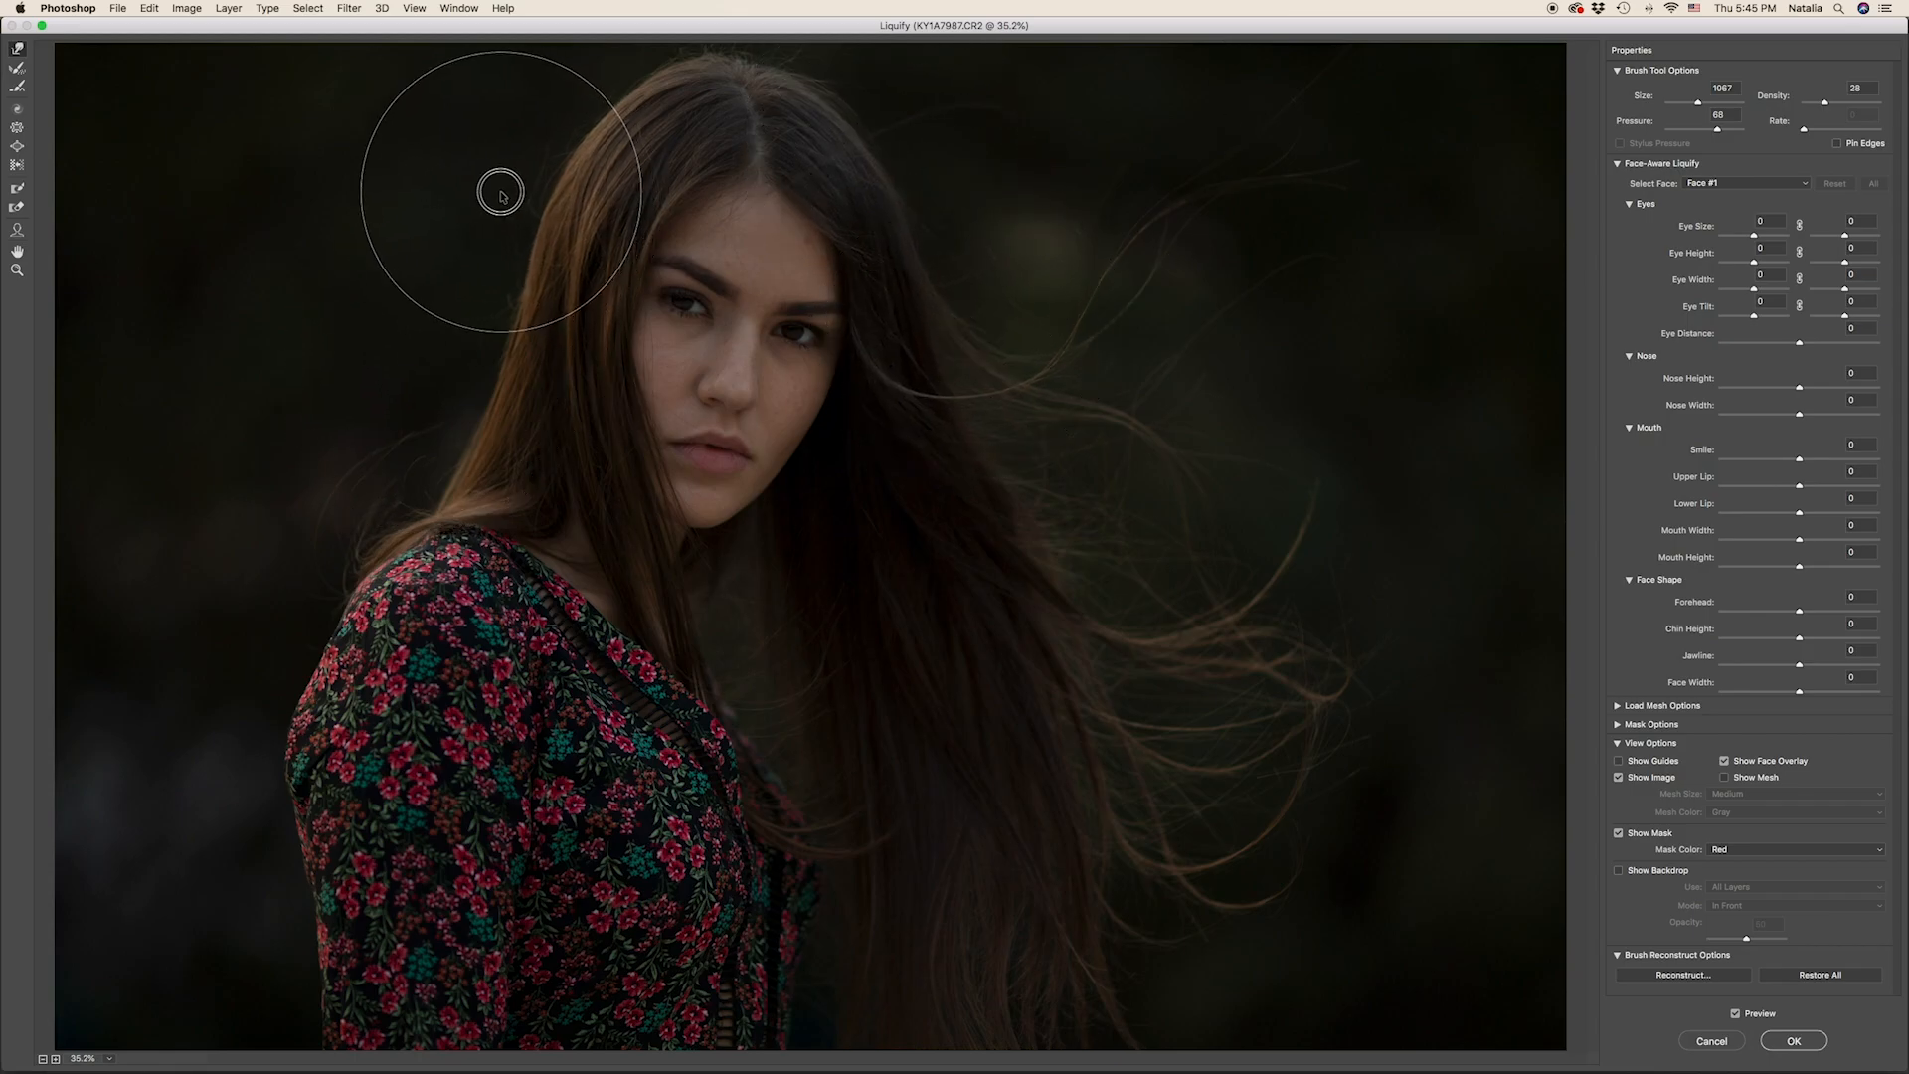
pyautogui.moveTo(203, 748)
pyautogui.mouseDown()
pyautogui.moveTo(261, 746)
pyautogui.moveTo(285, 819)
pyautogui.mouseUp()
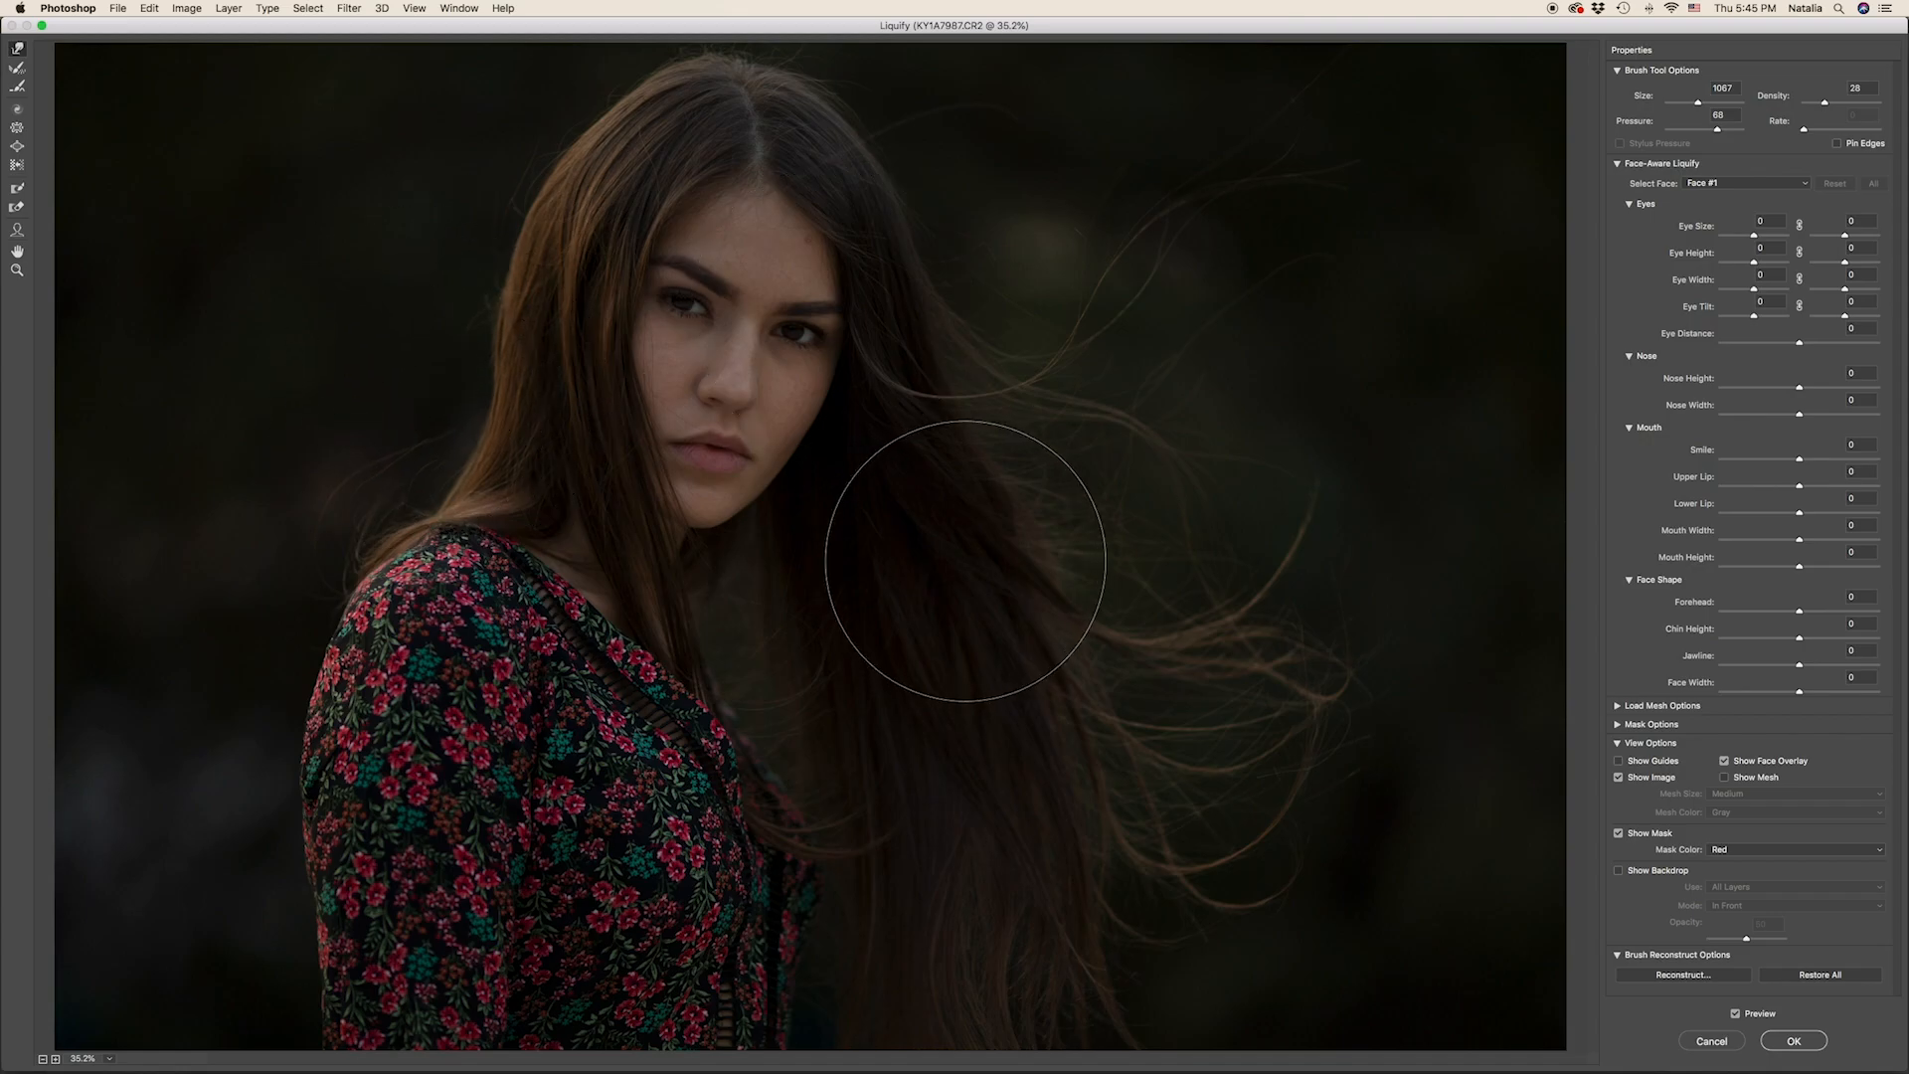
pyautogui.moveTo(1697, 102); pyautogui.dragTo(1694, 103)
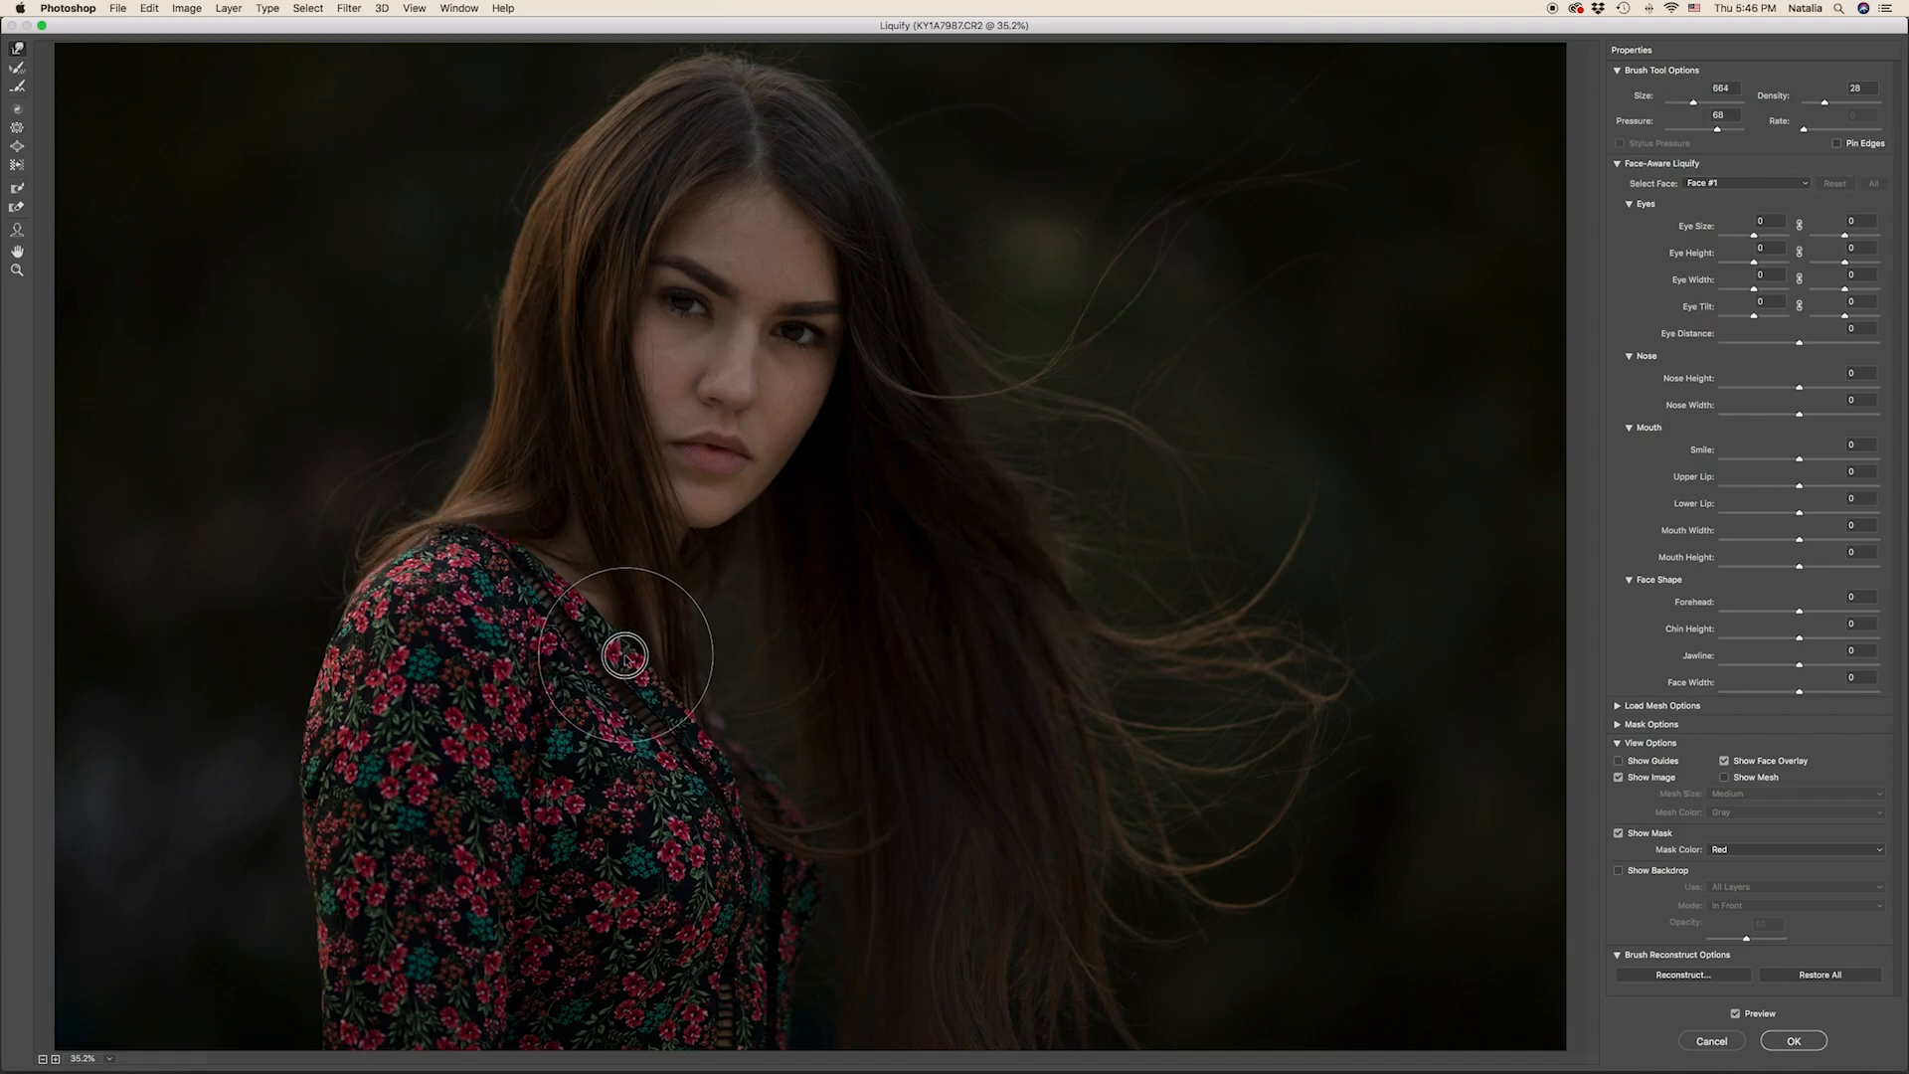
pyautogui.click(1794, 1040)
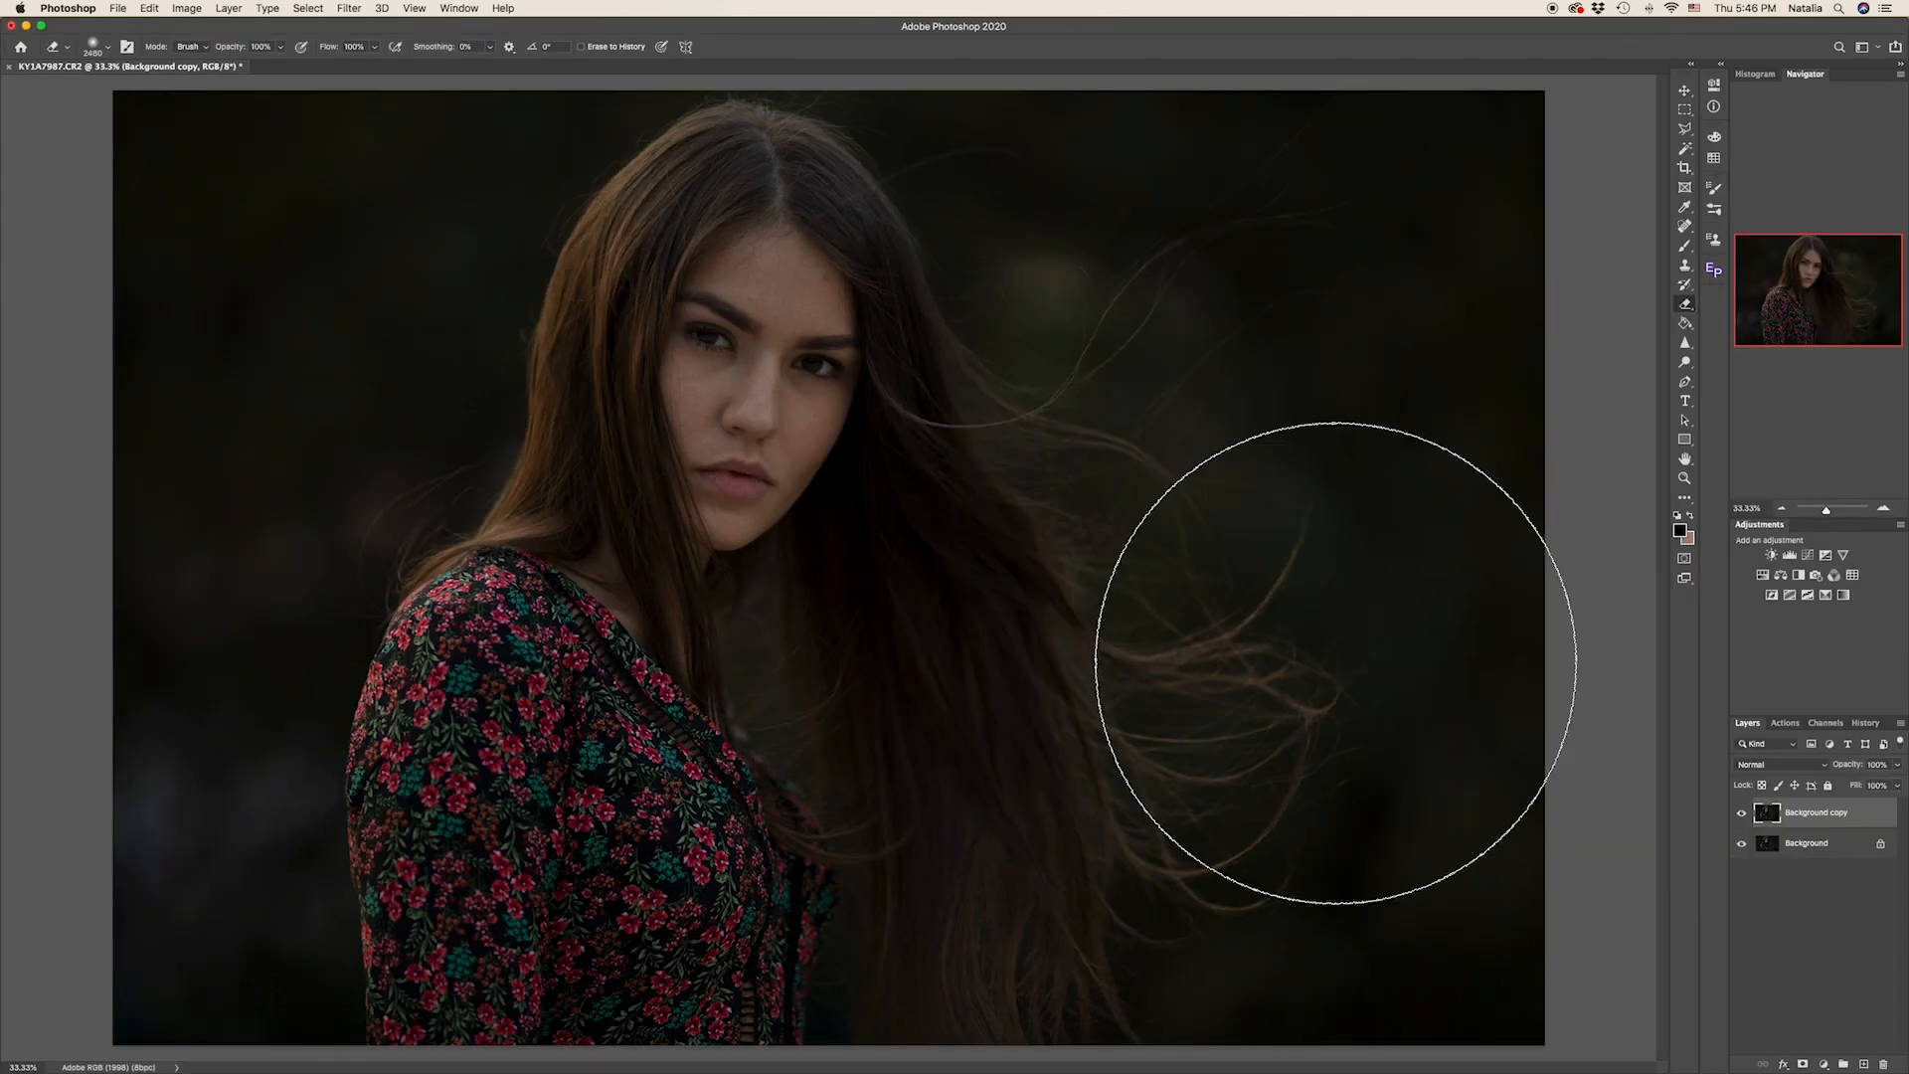
pyautogui.click(1744, 816)
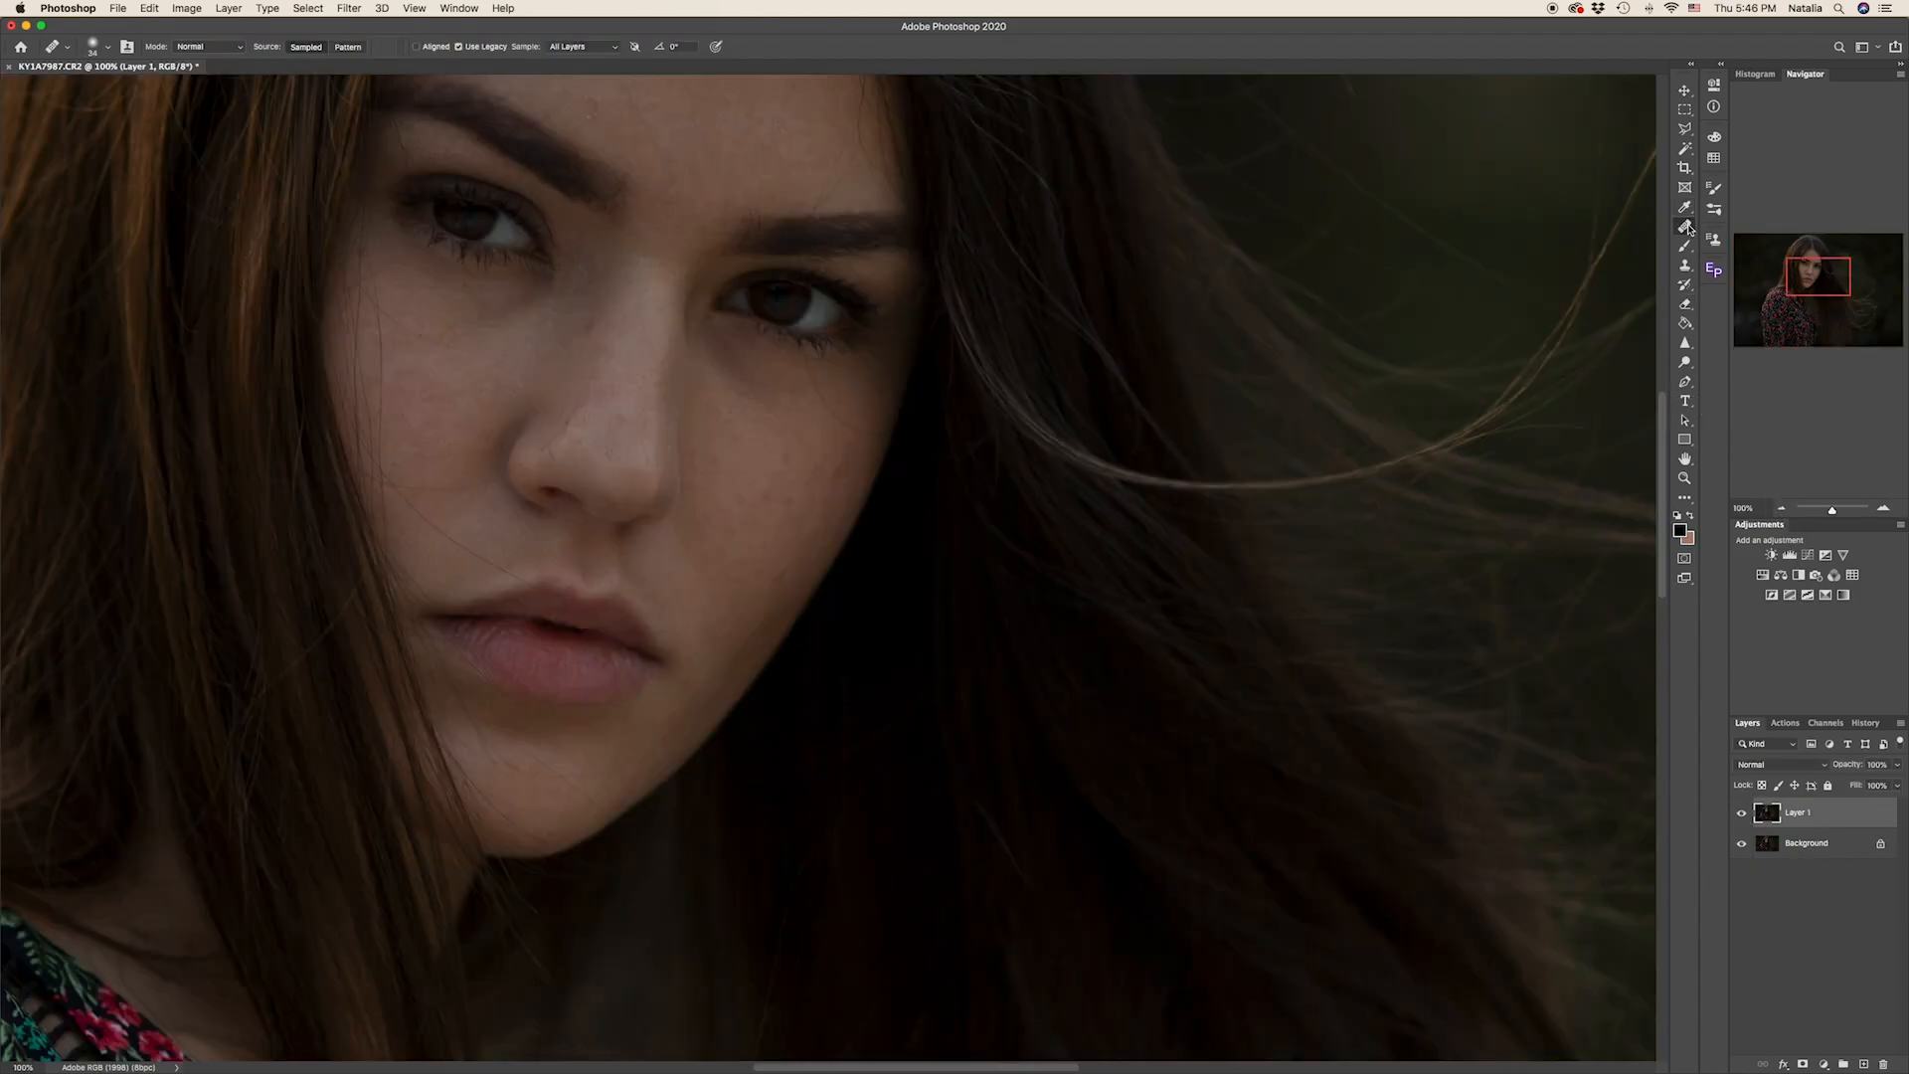
# - Retouch the middle of the forehead on Layer 1 using the Healing Brush at a reduced size
pyautogui.click(1686, 227)
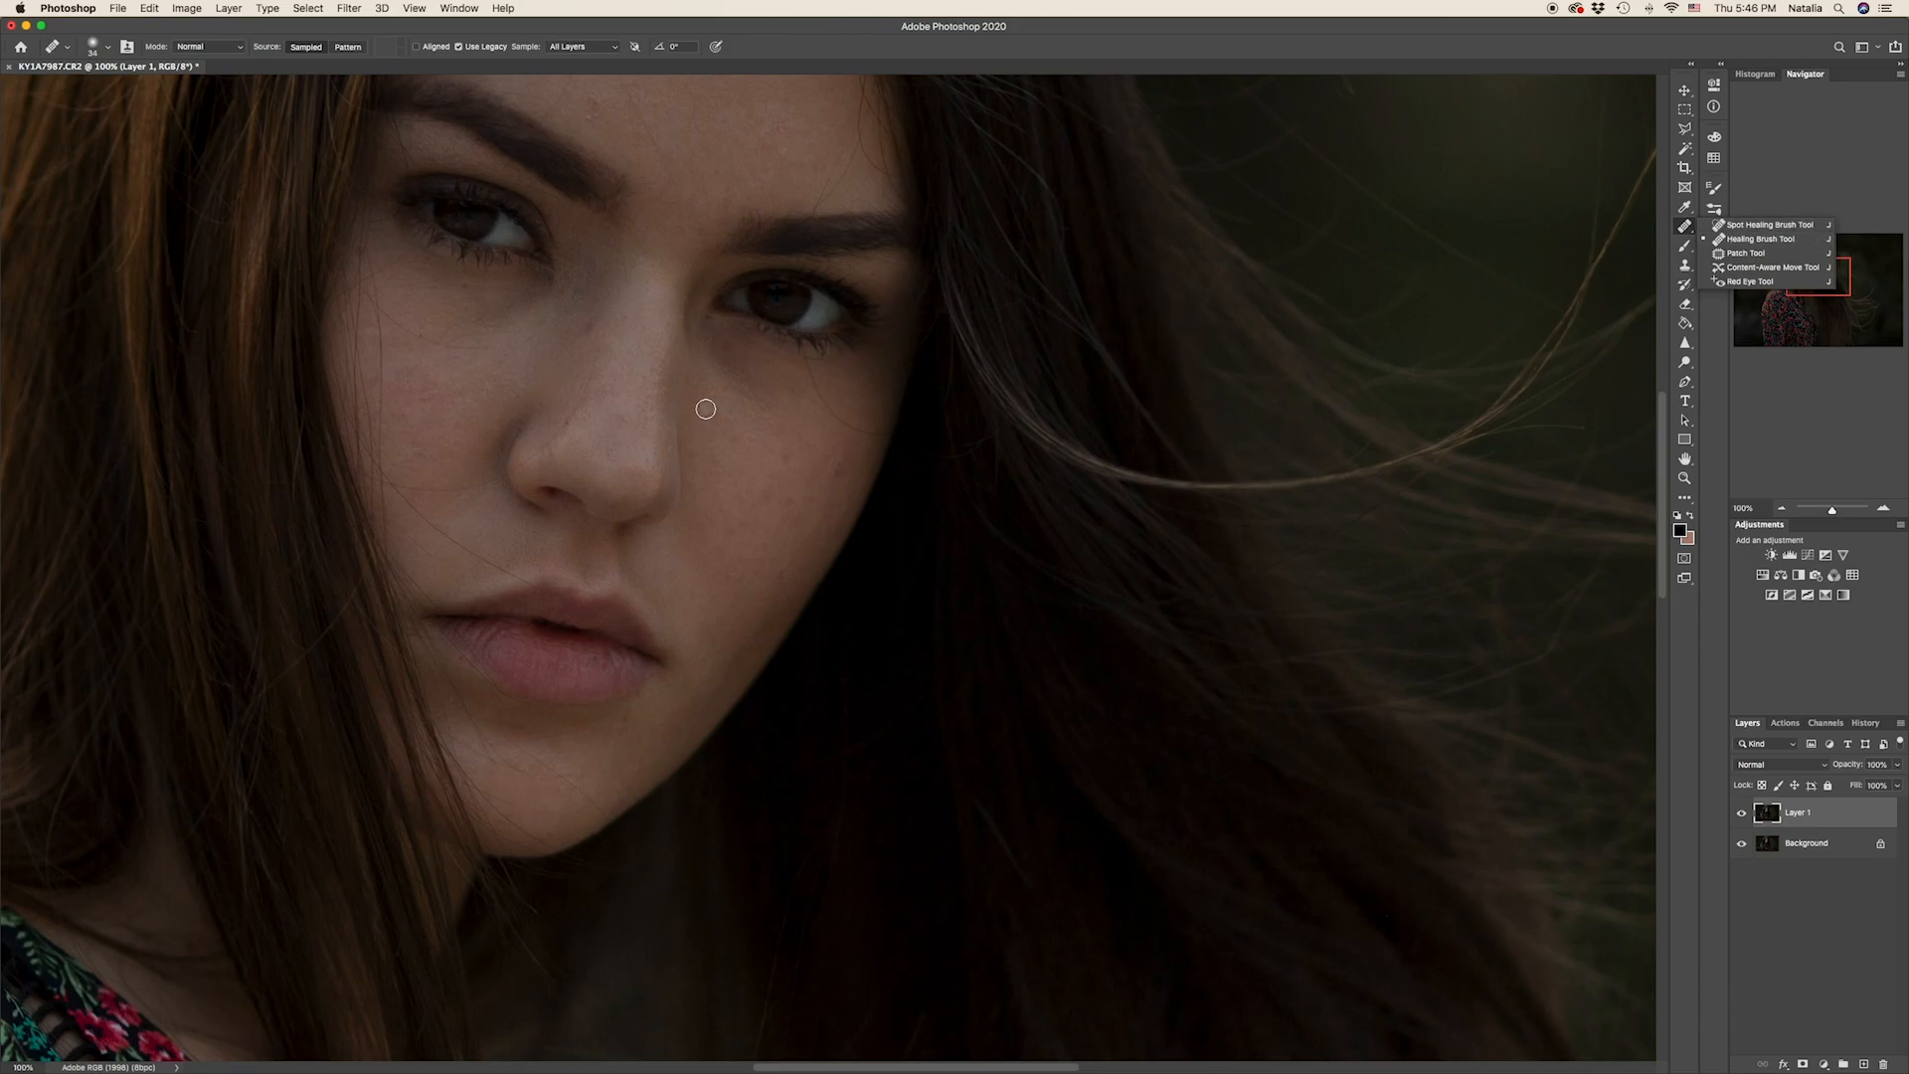
pyautogui.scroll(2, 706, 408)
pyautogui.moveTo(892, 1069); pyautogui.dragTo(855, 1068)
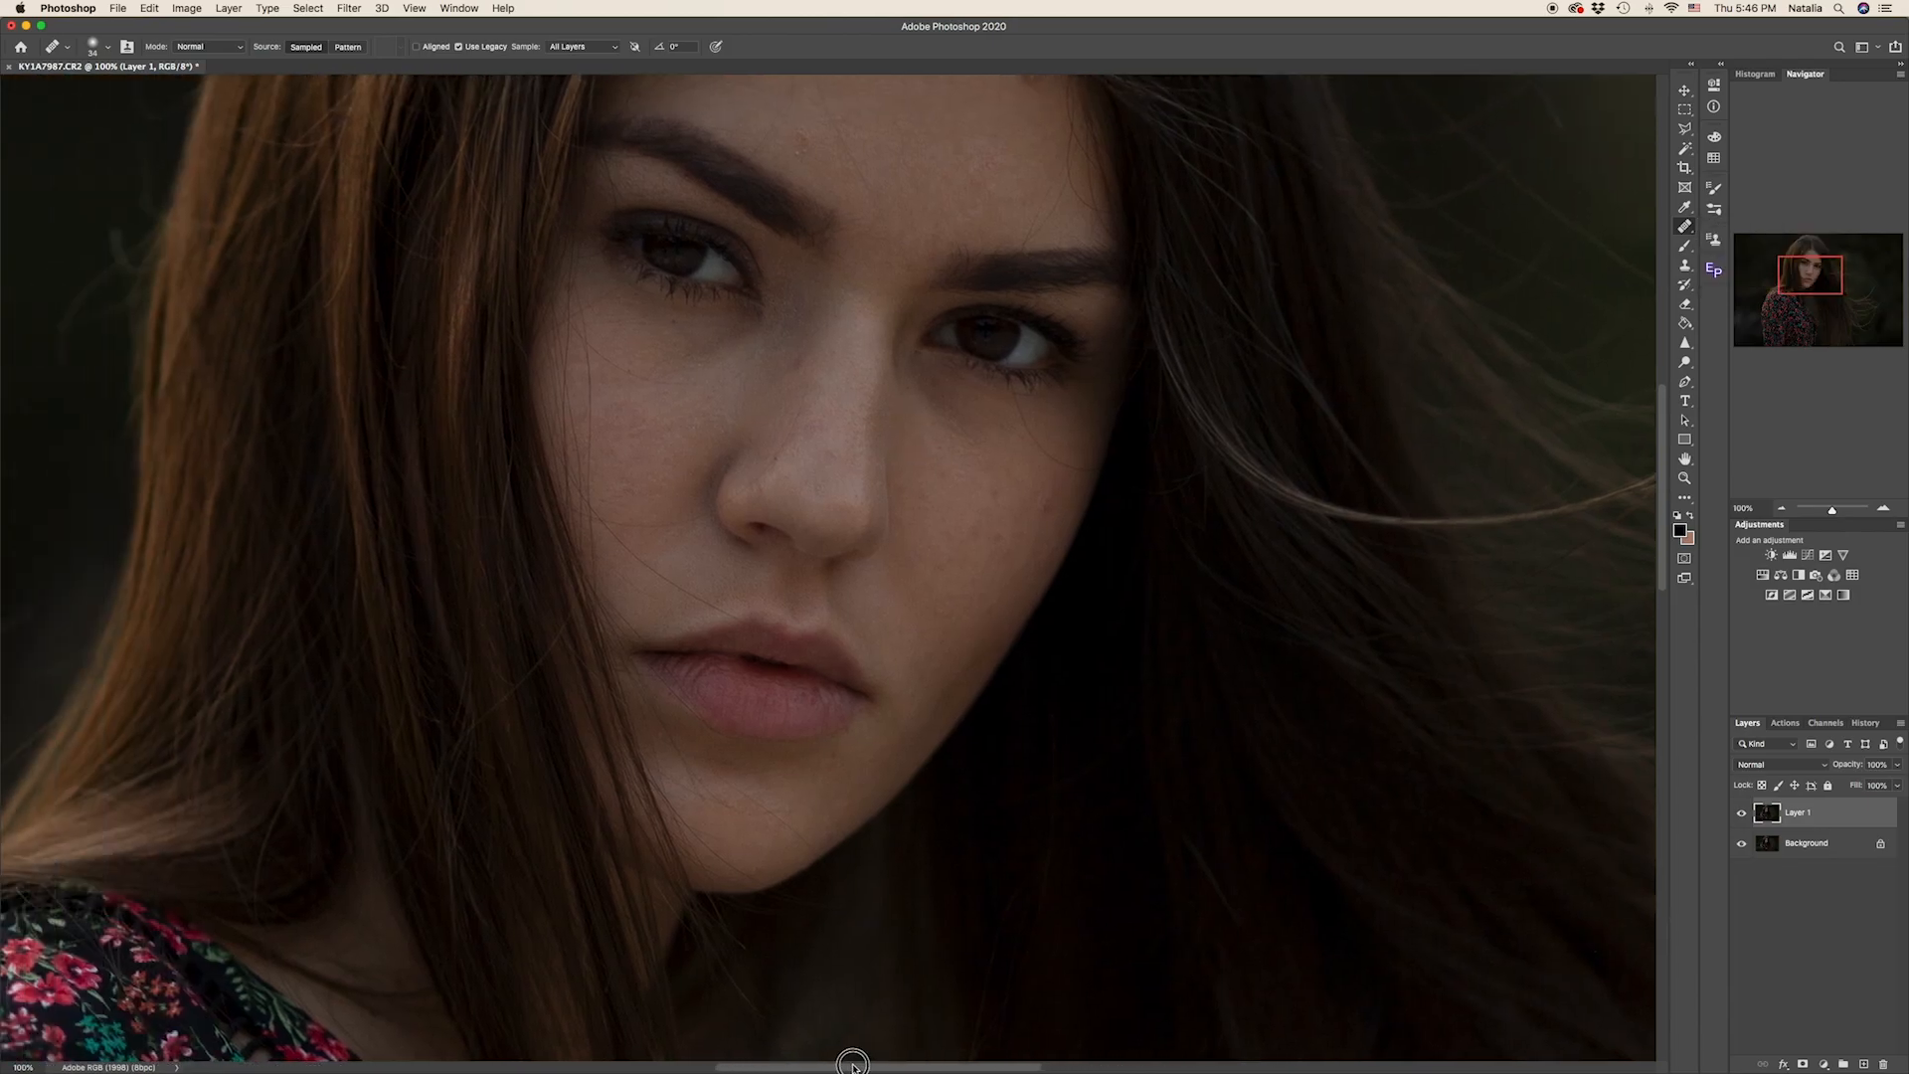
pyautogui.scroll(2, 869, 709)
pyautogui.rightClick(896, 202)
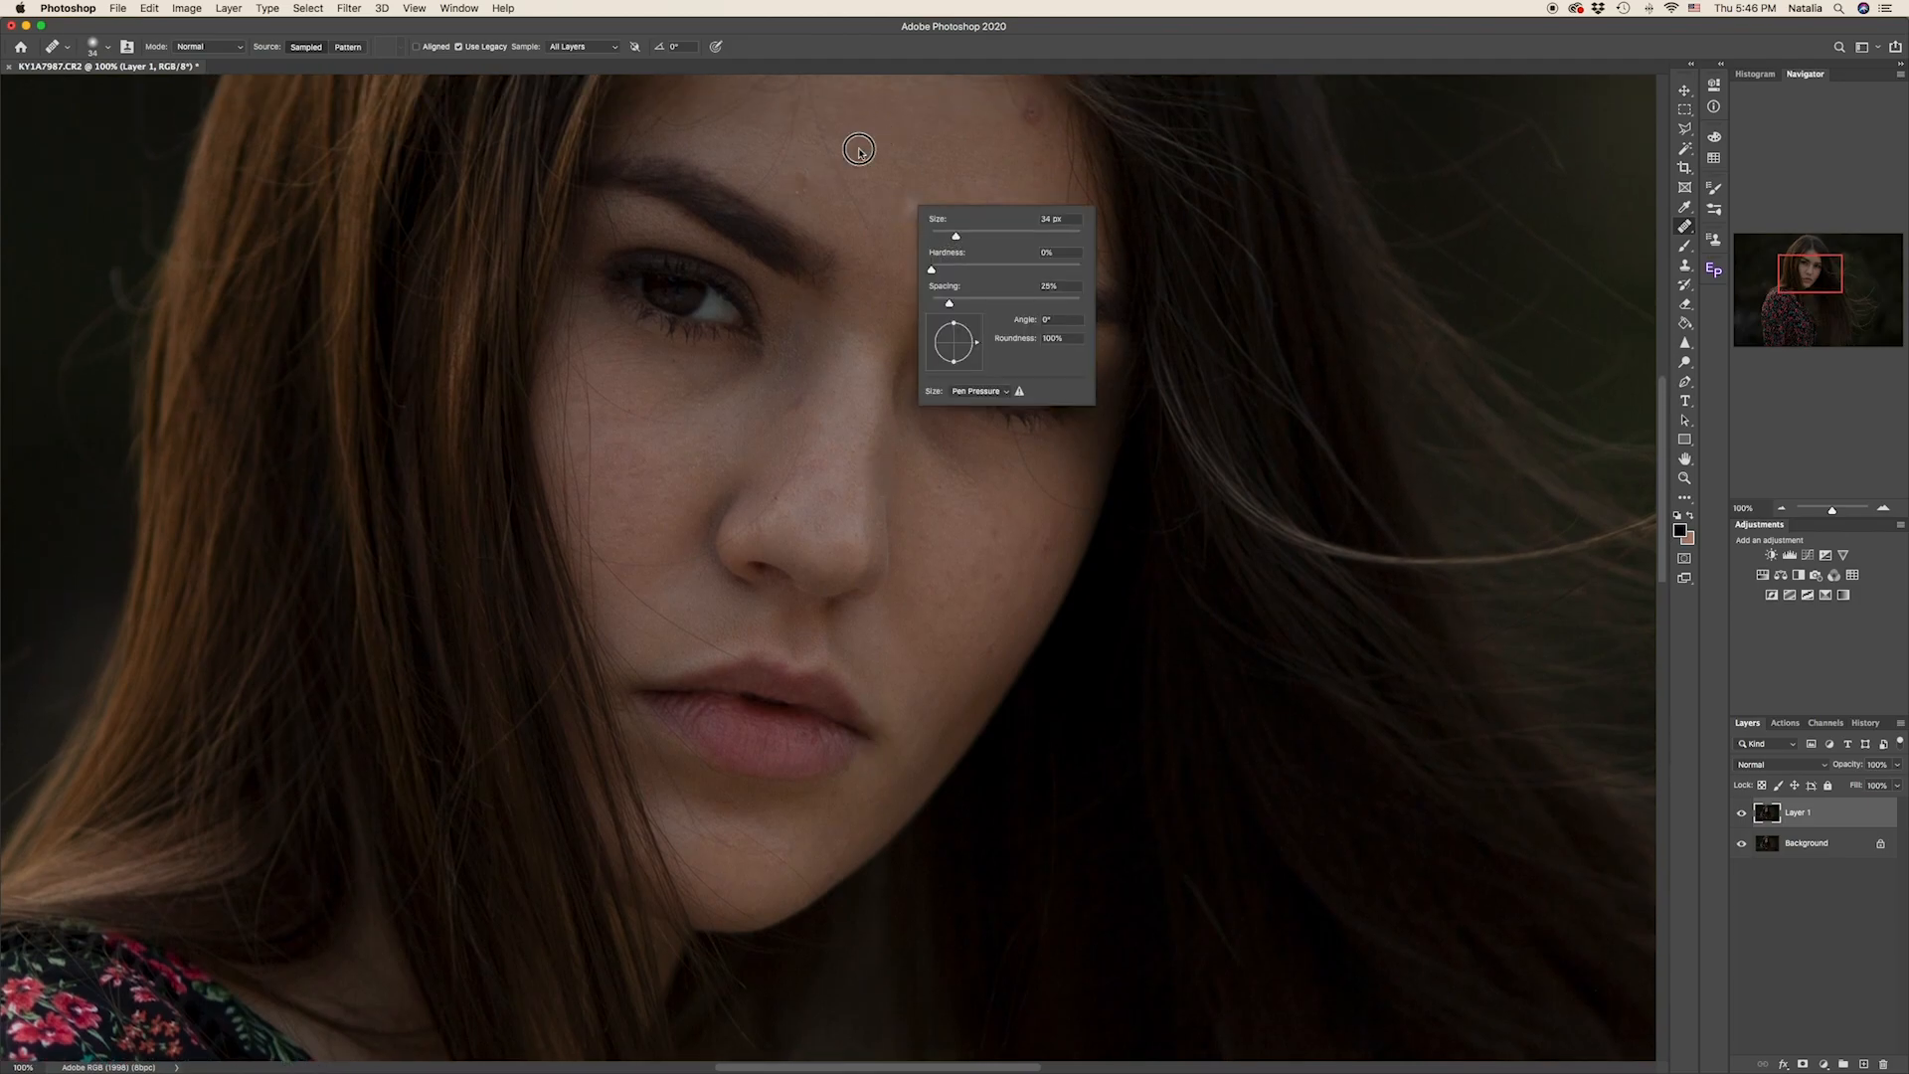
pyautogui.click(850, 35)
pyautogui.press('[')
pyautogui.press('[')
pyautogui.scroll(2, 891, 194)
pyautogui.scroll(1, 891, 199)
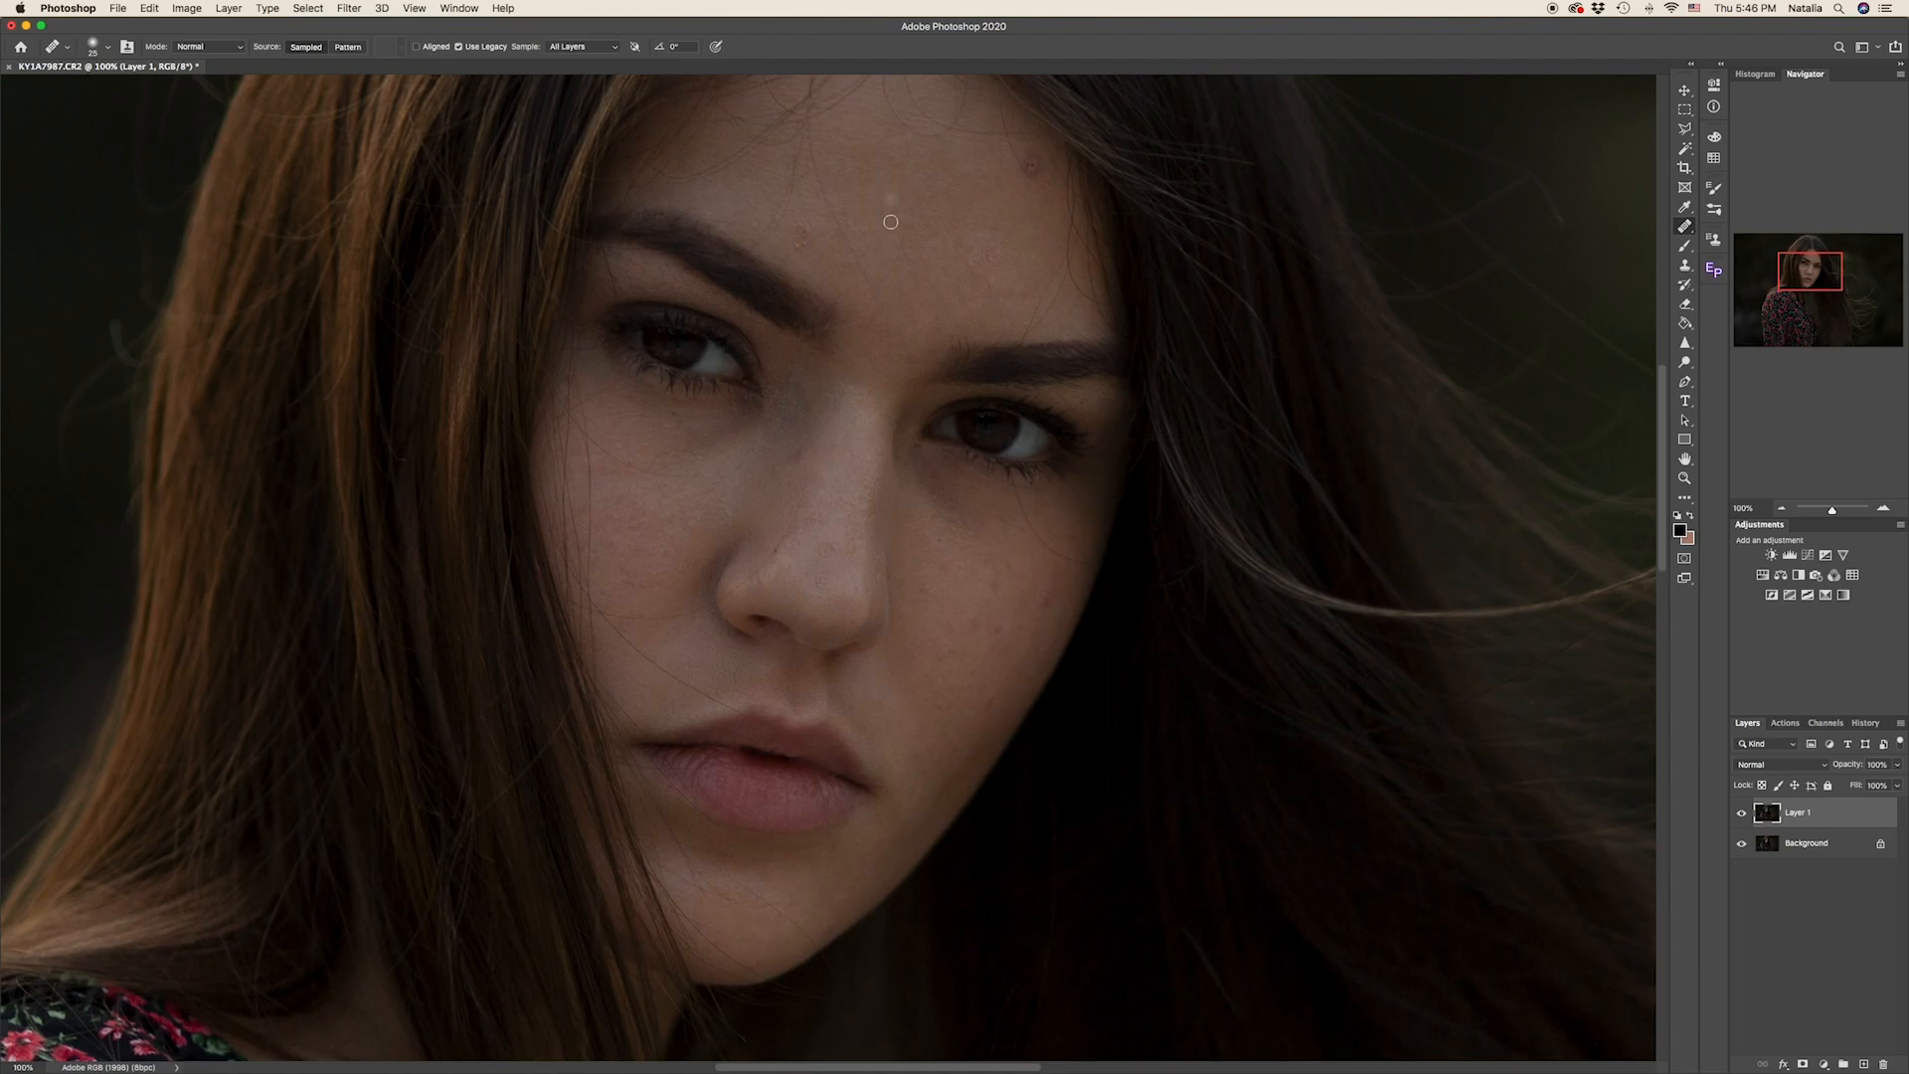
# - Remove the small blemish just above the inner eyebrow with a 12 px Spot Healing Brush
pyautogui.rightClick(1686, 227)
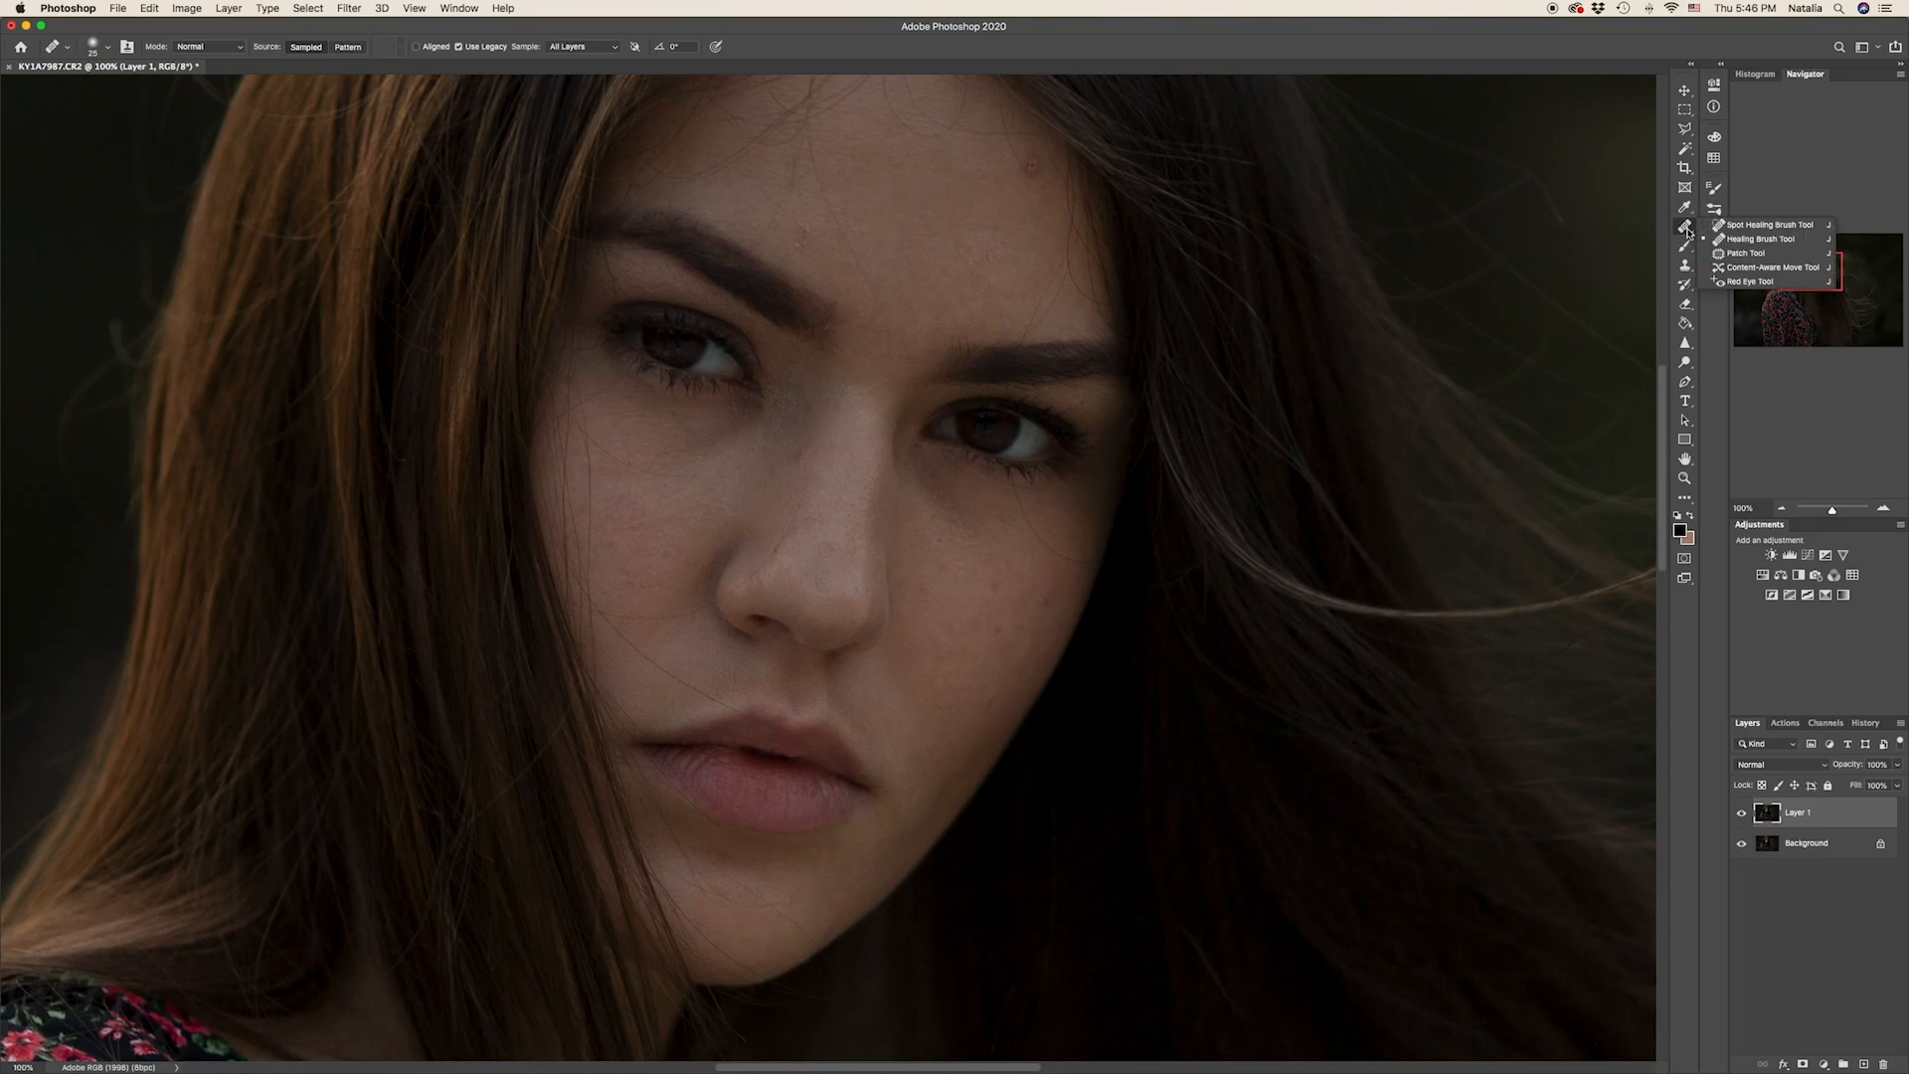
pyautogui.click(1735, 224)
pyautogui.rightClick(935, 270)
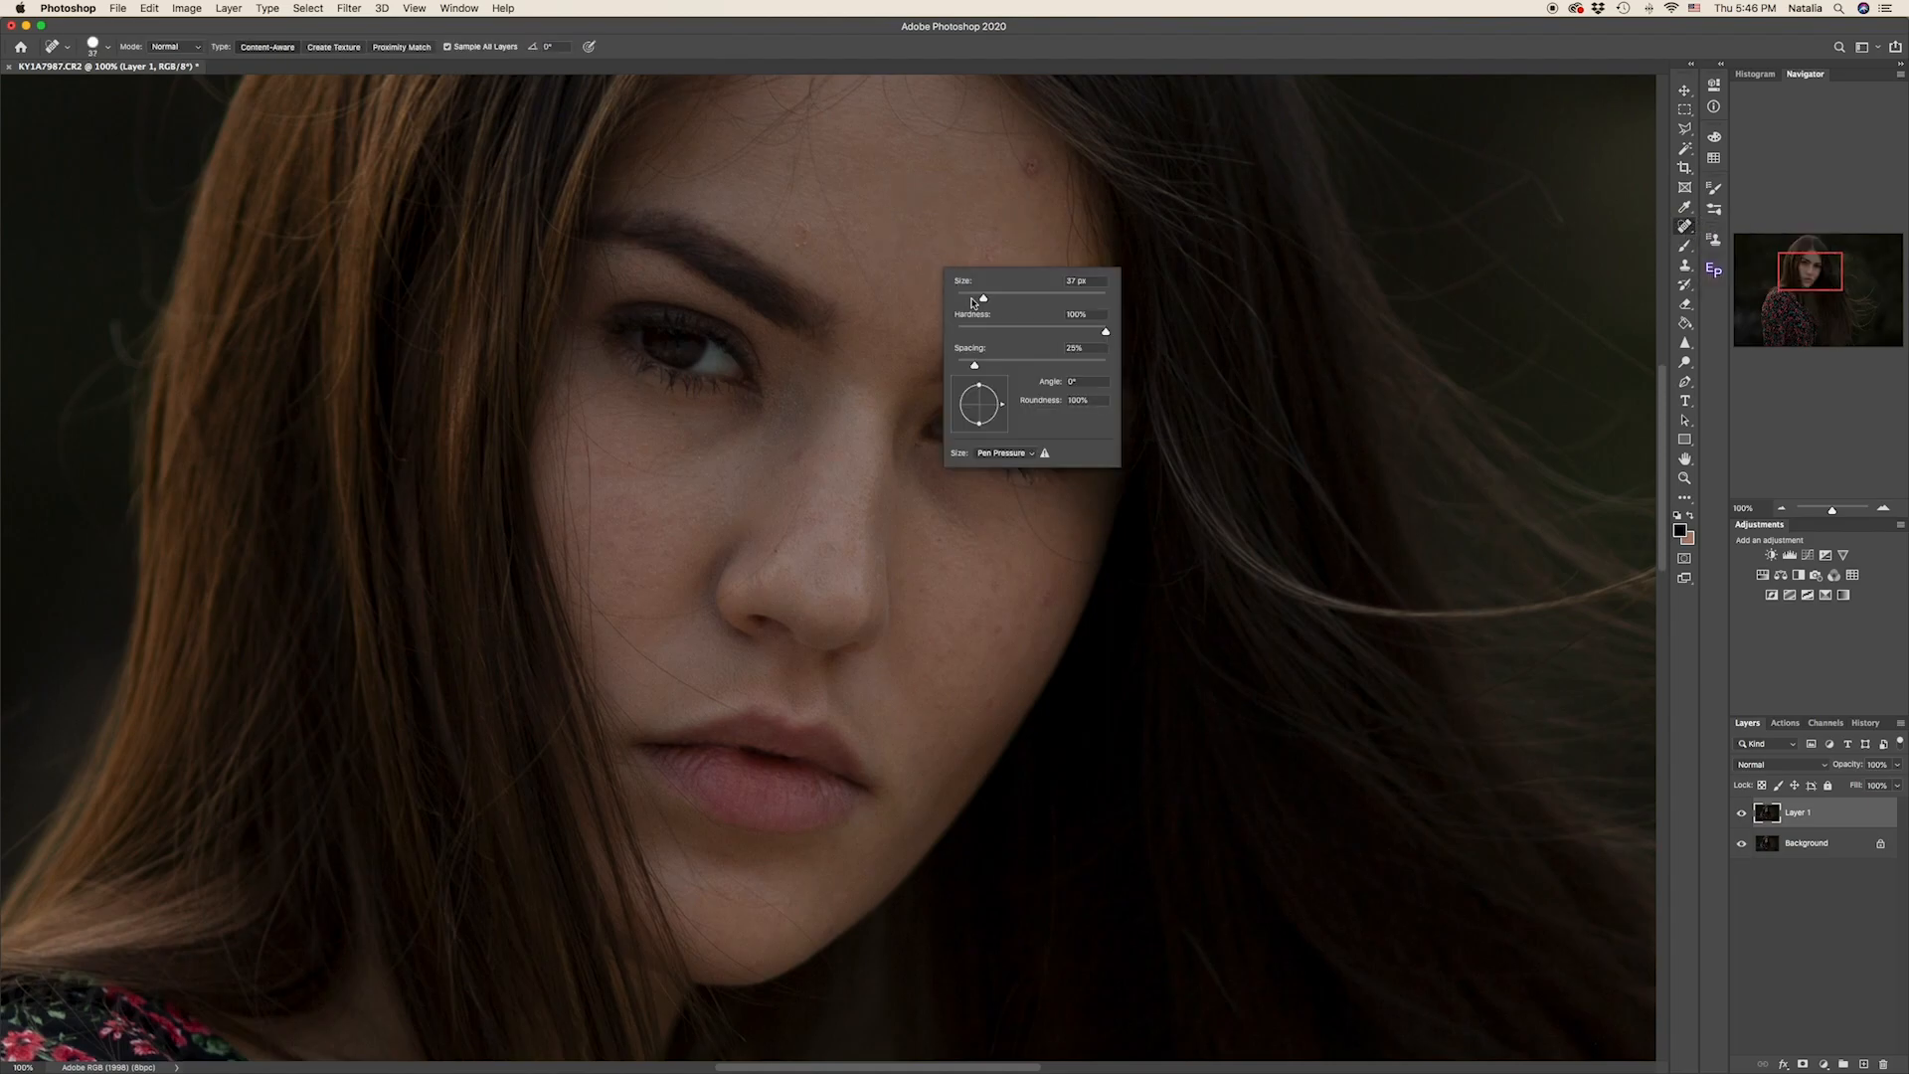
pyautogui.moveTo(972, 297)
pyautogui.mouseDown()
pyautogui.moveTo(879, 308)
pyautogui.moveTo(803, 142)
pyautogui.mouseUp()
pyautogui.press('Return')
pyautogui.moveTo(795, 240); pyautogui.dragTo(805, 245)
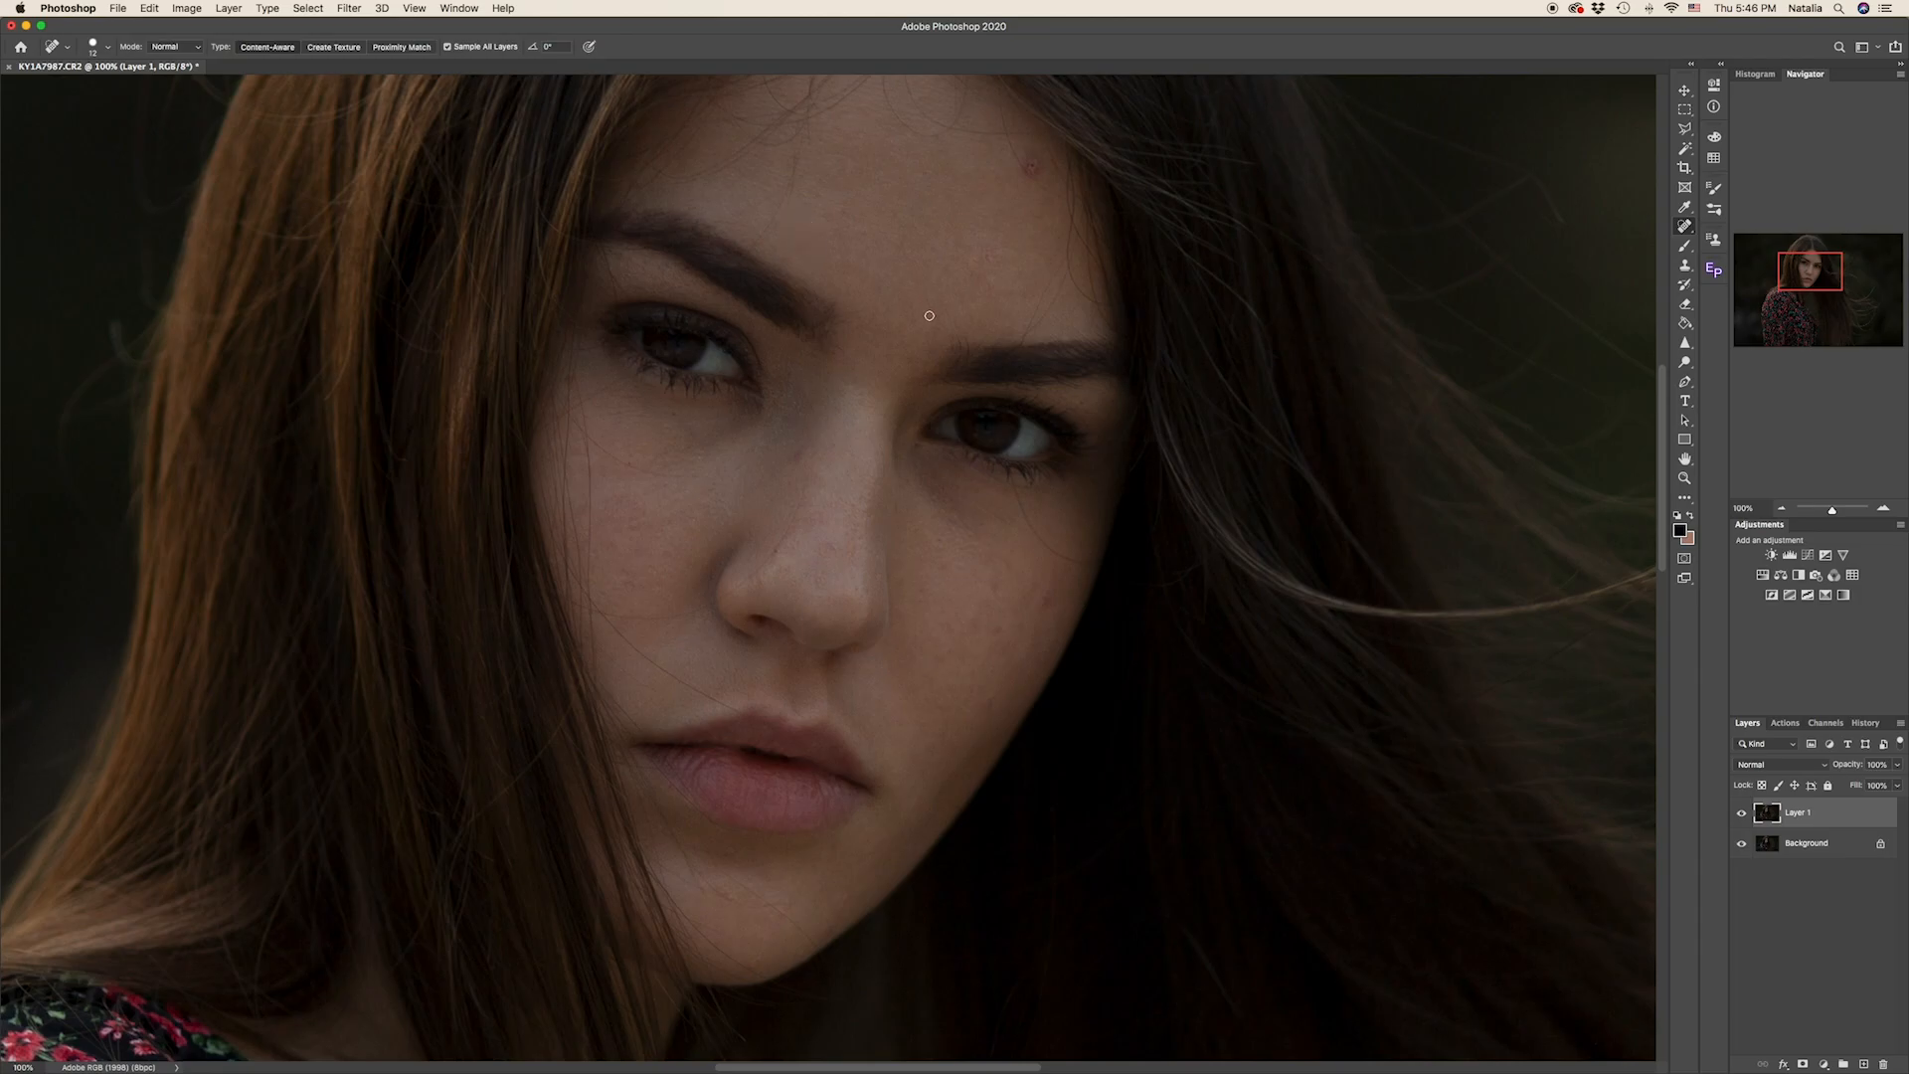
# - Shrink the Spot Healing Brush and remove the thin stray hair running from the lower lashes across the cheek
pyautogui.press('super+equal')
pyautogui.rightClick(1281, 559)
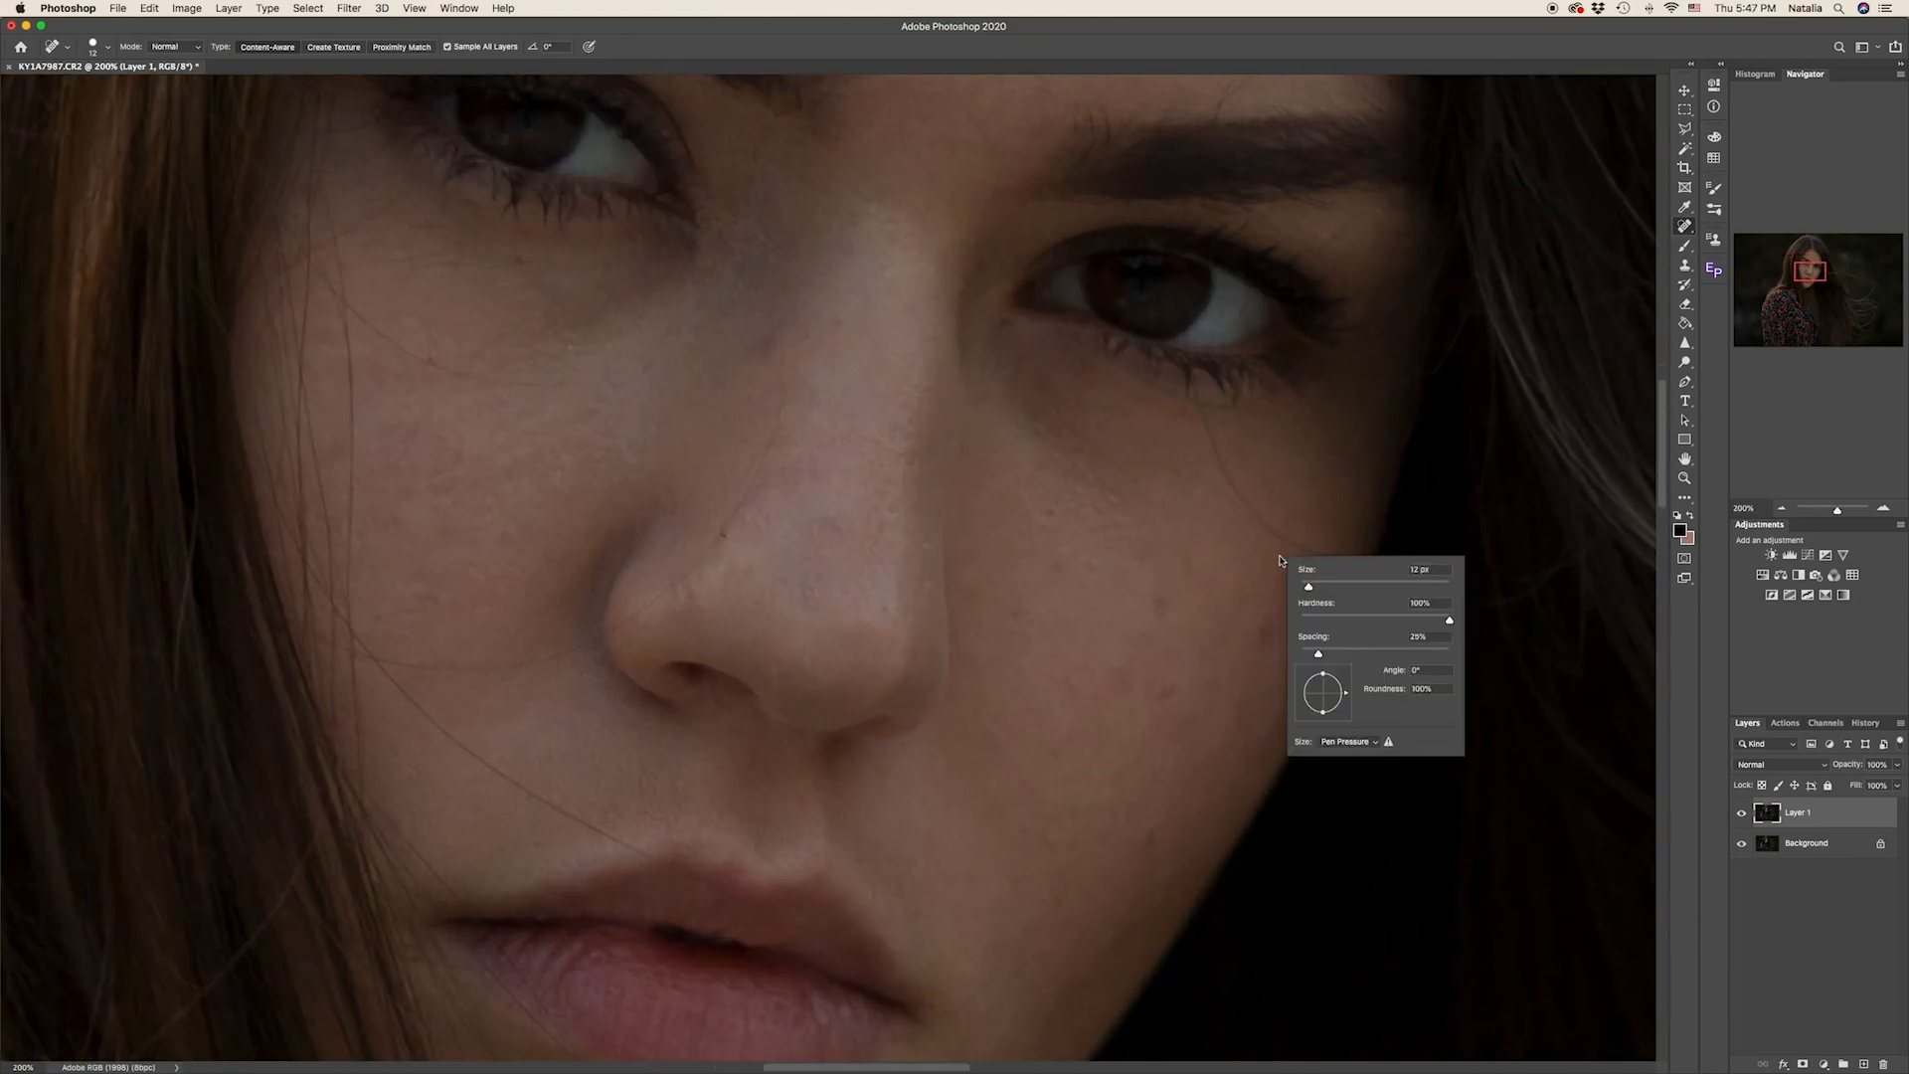
pyautogui.moveTo(1306, 586); pyautogui.dragTo(1304, 586)
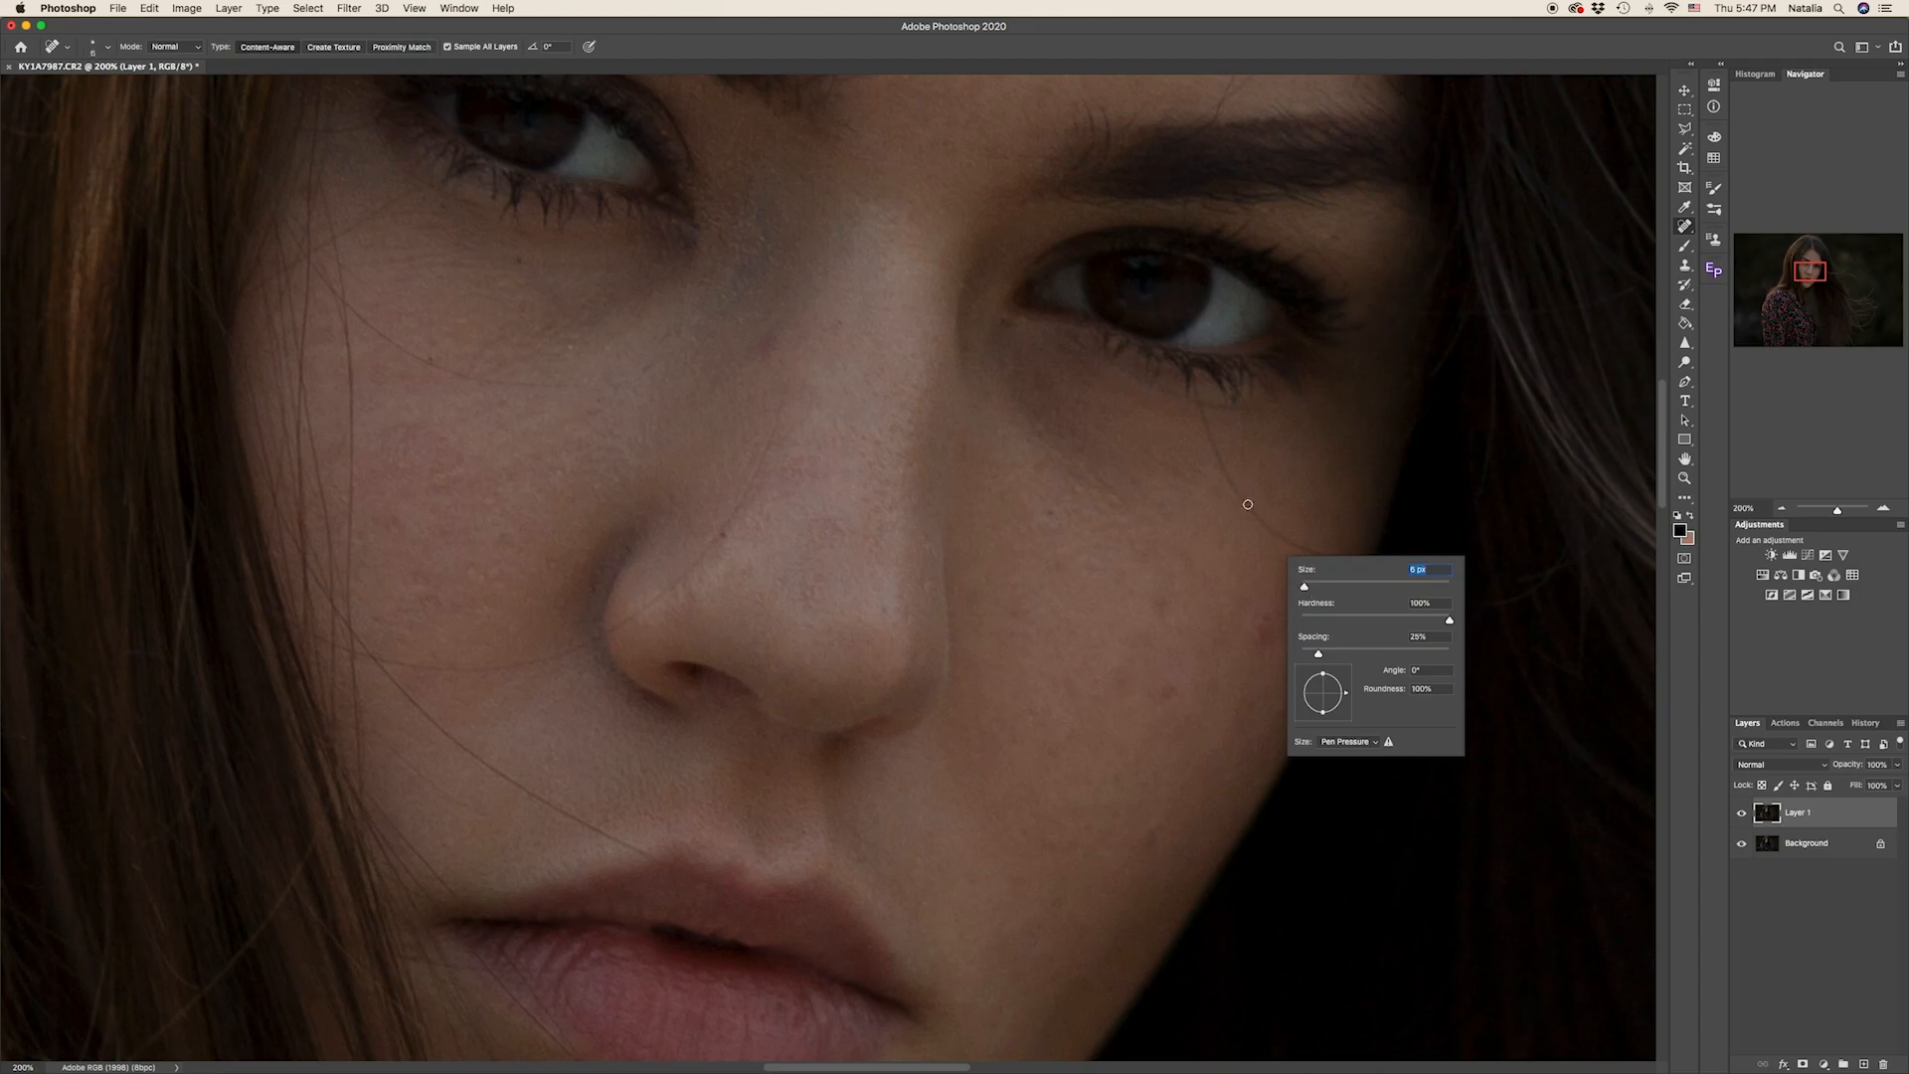
pyautogui.click(1185, 333)
pyautogui.moveTo(1184, 330)
pyautogui.mouseDown()
pyautogui.moveTo(1251, 513)
pyautogui.moveTo(1307, 550)
pyautogui.moveTo(1405, 551)
pyautogui.mouseUp()
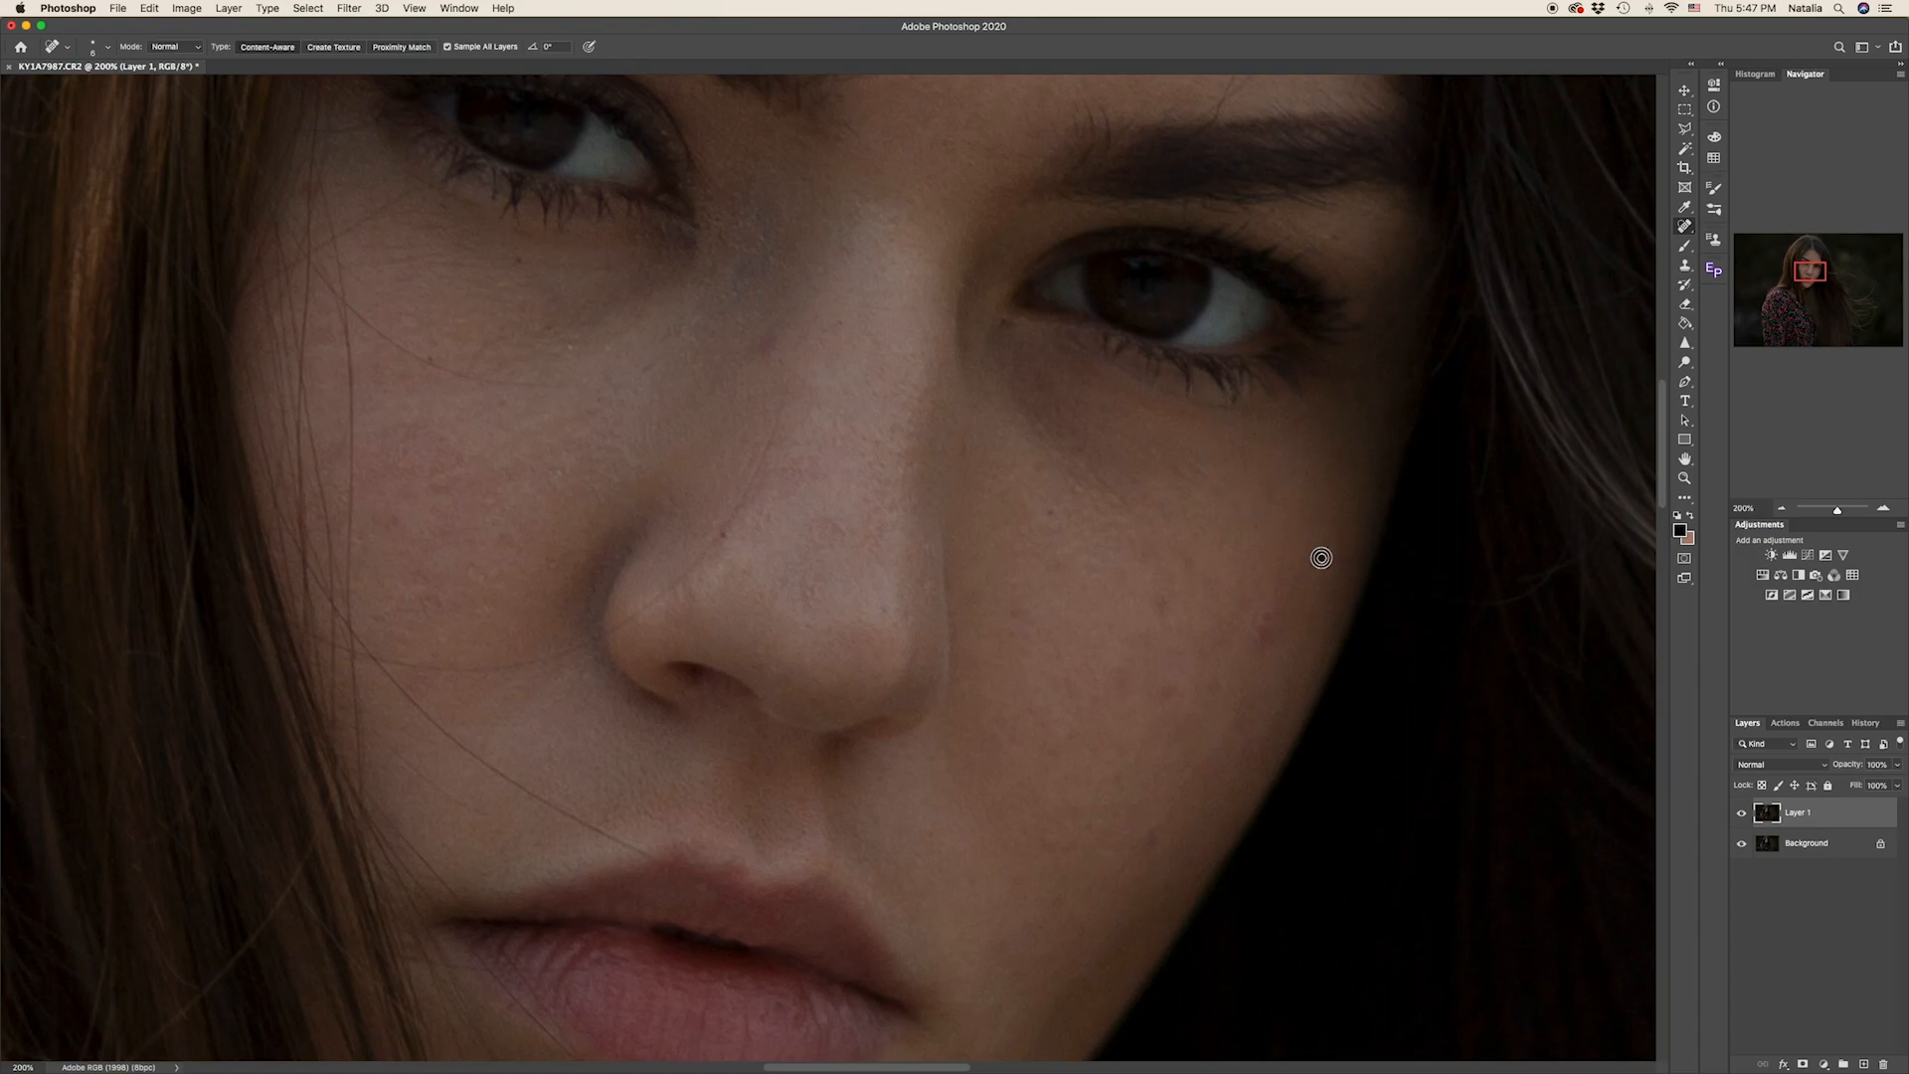
# - Spot-heal the stray hairs above the eyebrow and the fine marks along the nose and cheek
pyautogui.scroll(4, 1121, 149)
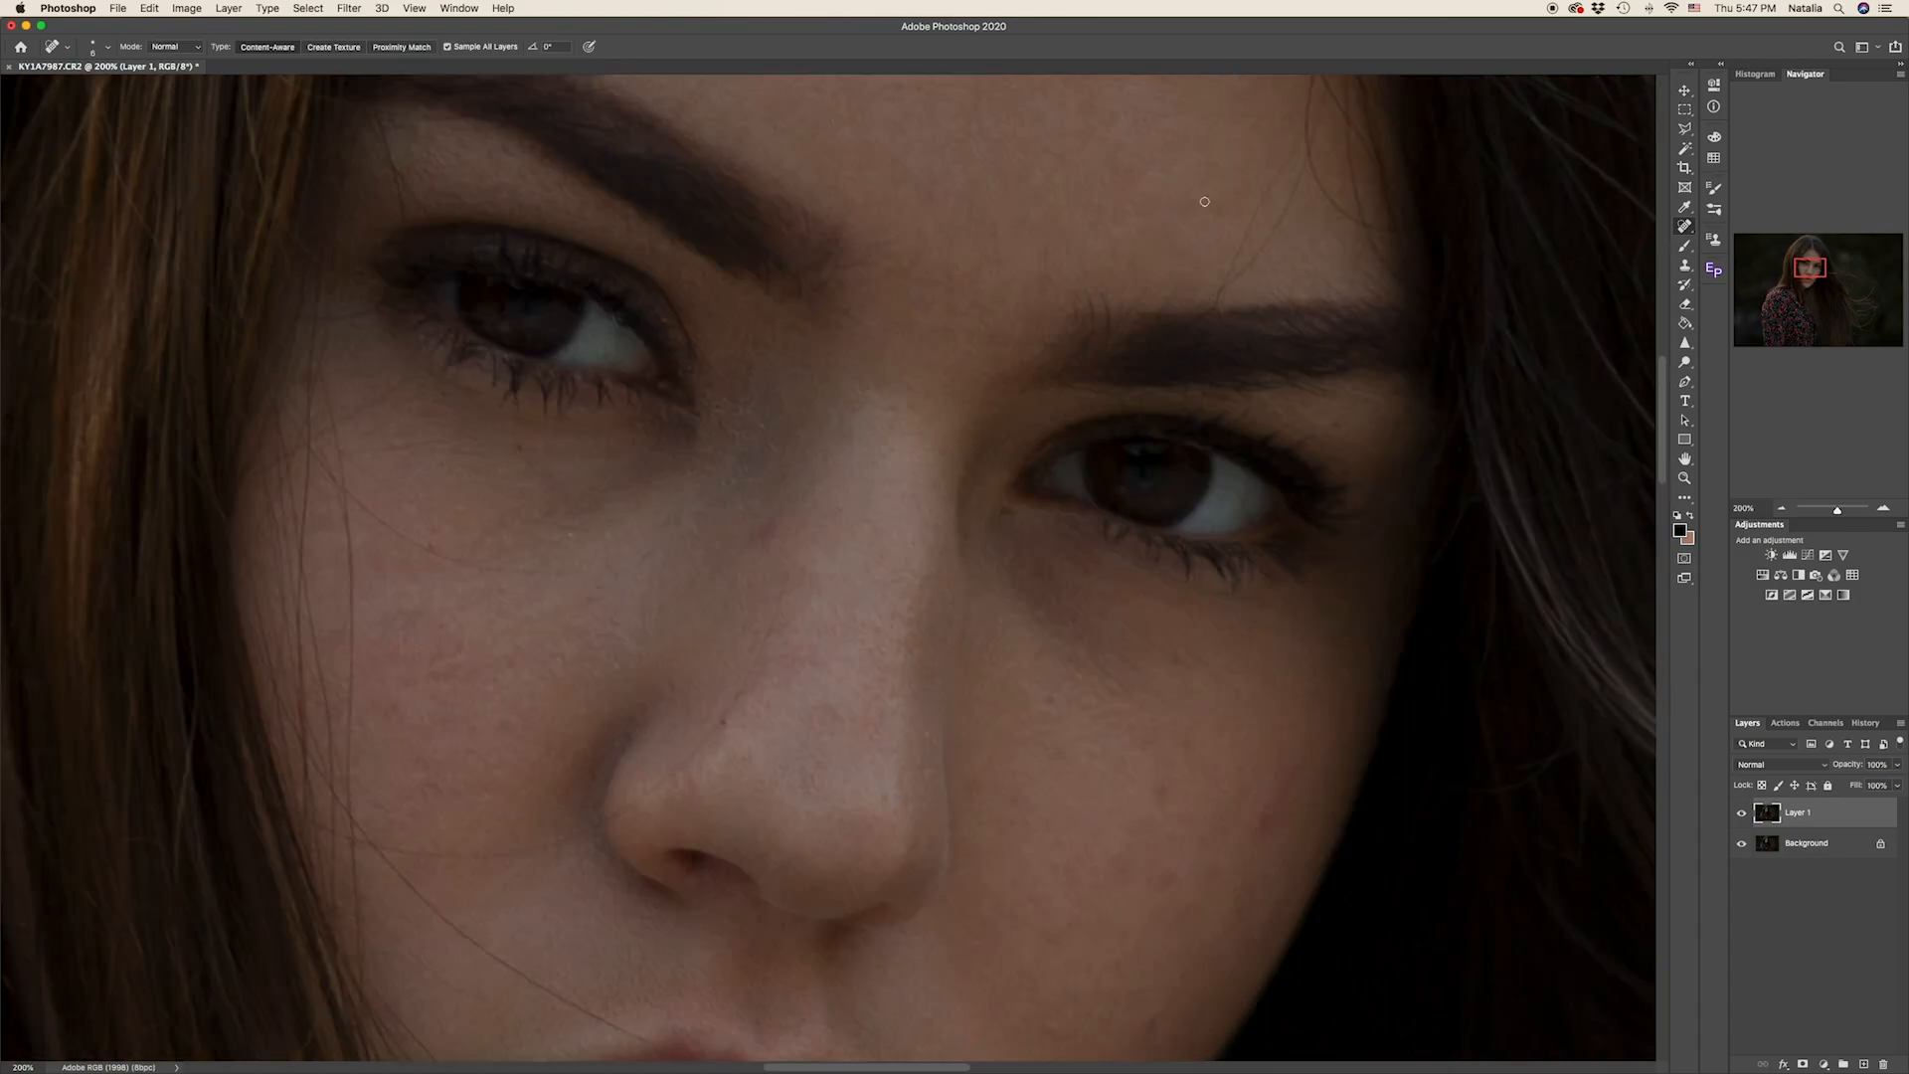
pyautogui.moveTo(1296, 155); pyautogui.dragTo(1235, 246)
pyautogui.moveTo(1274, 173); pyautogui.dragTo(1250, 233)
pyautogui.moveTo(1241, 252); pyautogui.dragTo(1175, 419)
pyautogui.moveTo(791, 551); pyautogui.dragTo(697, 756)
pyautogui.moveTo(729, 714)
pyautogui.mouseDown()
pyautogui.moveTo(652, 778)
pyautogui.moveTo(439, 857)
pyautogui.mouseUp()
# - Heal the blemishes on the nose and cheeks with the Healing Brush, sampling nearby clean skin
pyautogui.scroll(-1, 589, 690)
pyautogui.scroll(-3, 589, 690)
pyautogui.hotkey('shift', 'j')
pyautogui.rightClick(848, 562)
pyautogui.keyDown('alt'); pyautogui.click(796, 447); pyautogui.keyUp('alt')
pyautogui.scroll(-3, 647, 466)
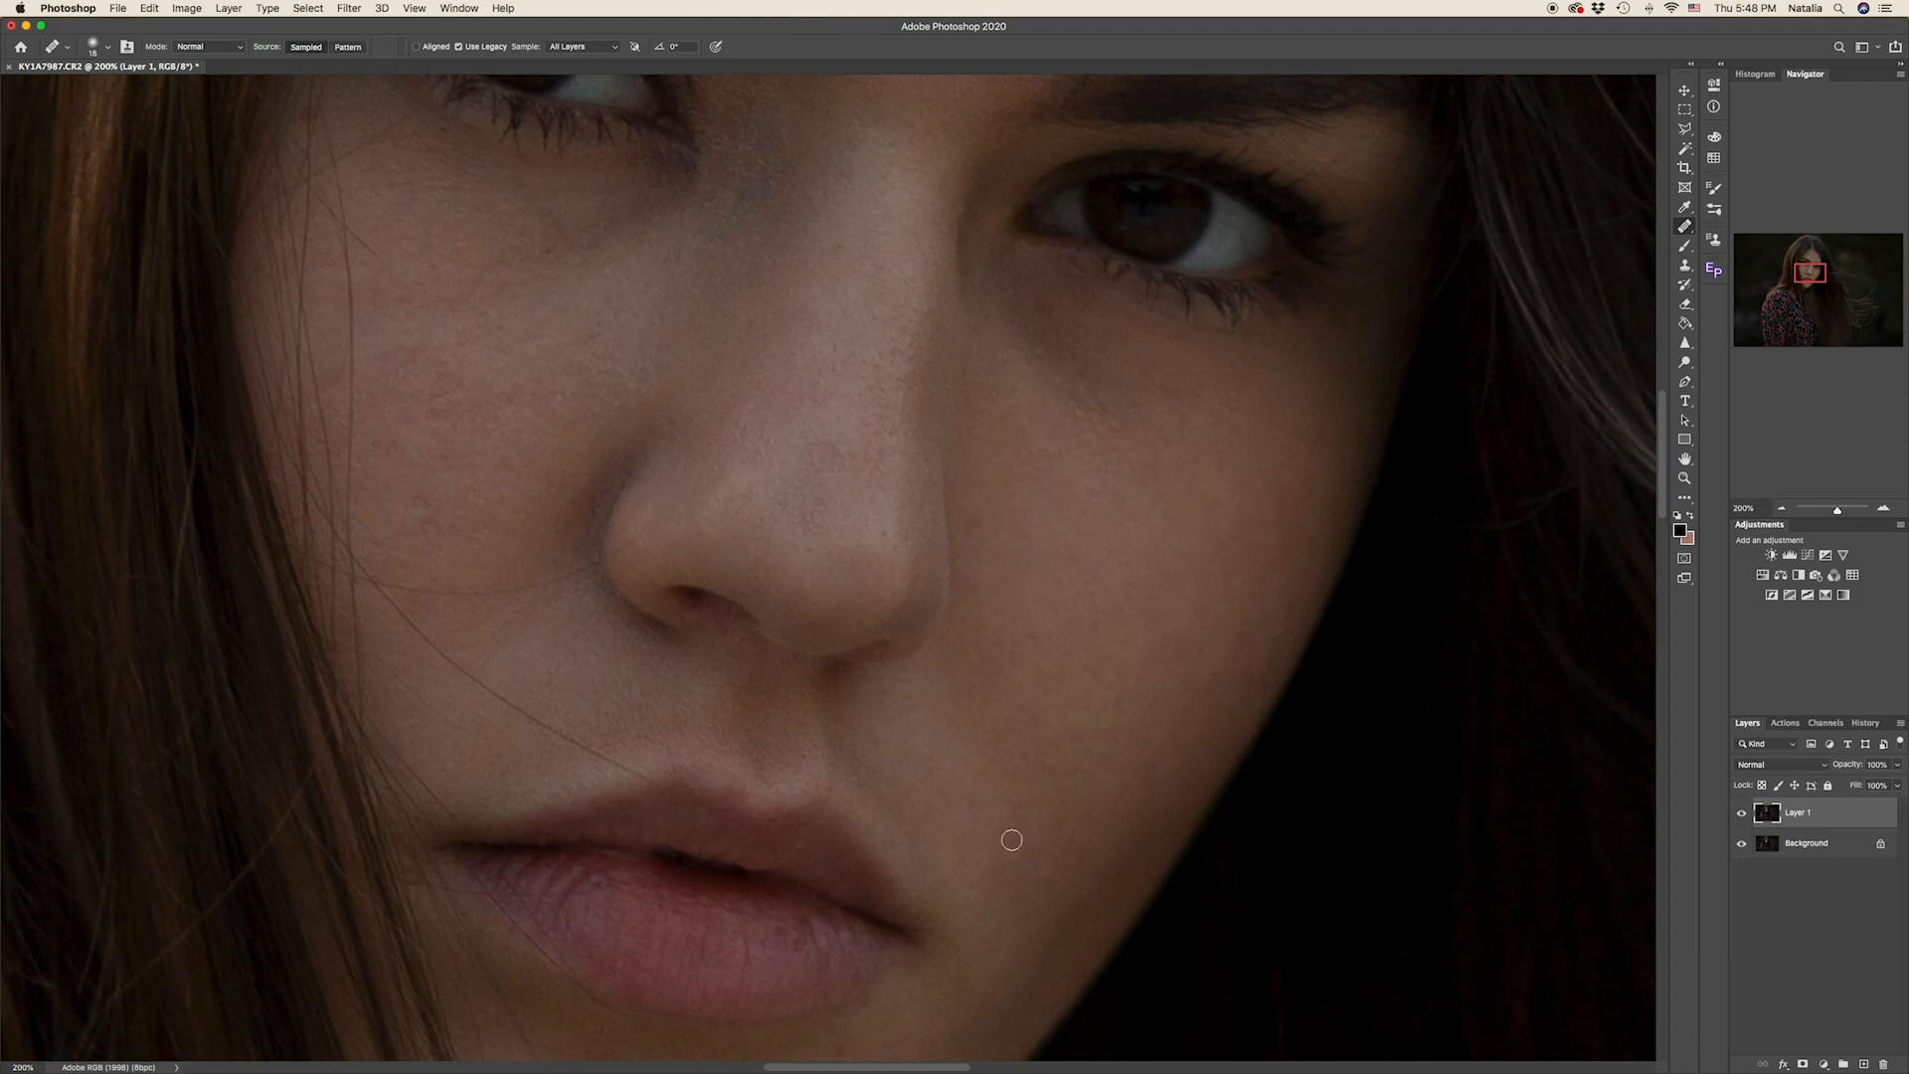
# - Remove the stray hair crossing the skin above the upper lip with the Spot Healing Brush
pyautogui.press('[')
pyautogui.press('[')
pyautogui.rightClick(1685, 226)
pyautogui.click(1753, 223)
pyautogui.moveTo(643, 531); pyautogui.dragTo(584, 568)
pyautogui.scroll(-10, 1095, 695)
# - Retouch the remaining small marks on the skin around the mouth with the Healing Brush
pyautogui.rightClick(1685, 226)
pyautogui.click(1752, 239)
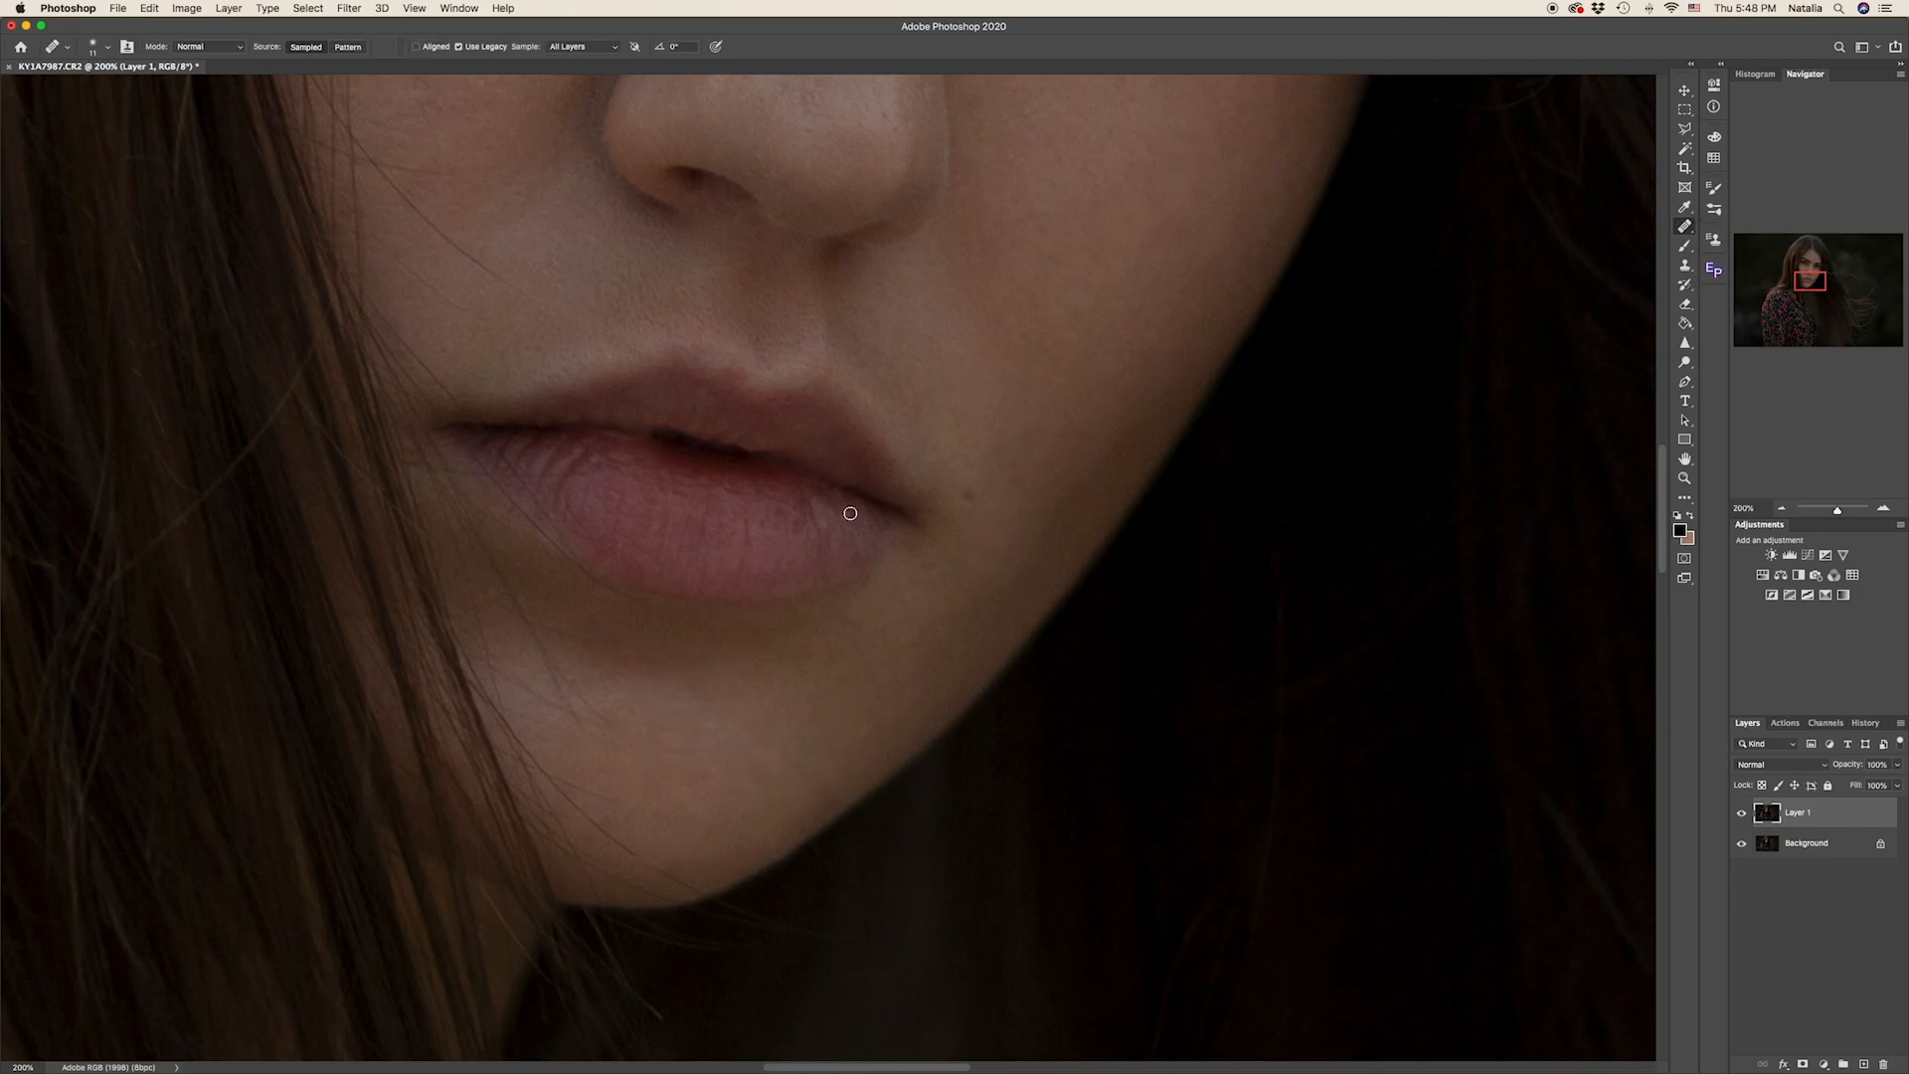
pyautogui.scroll(5, 782, 468)
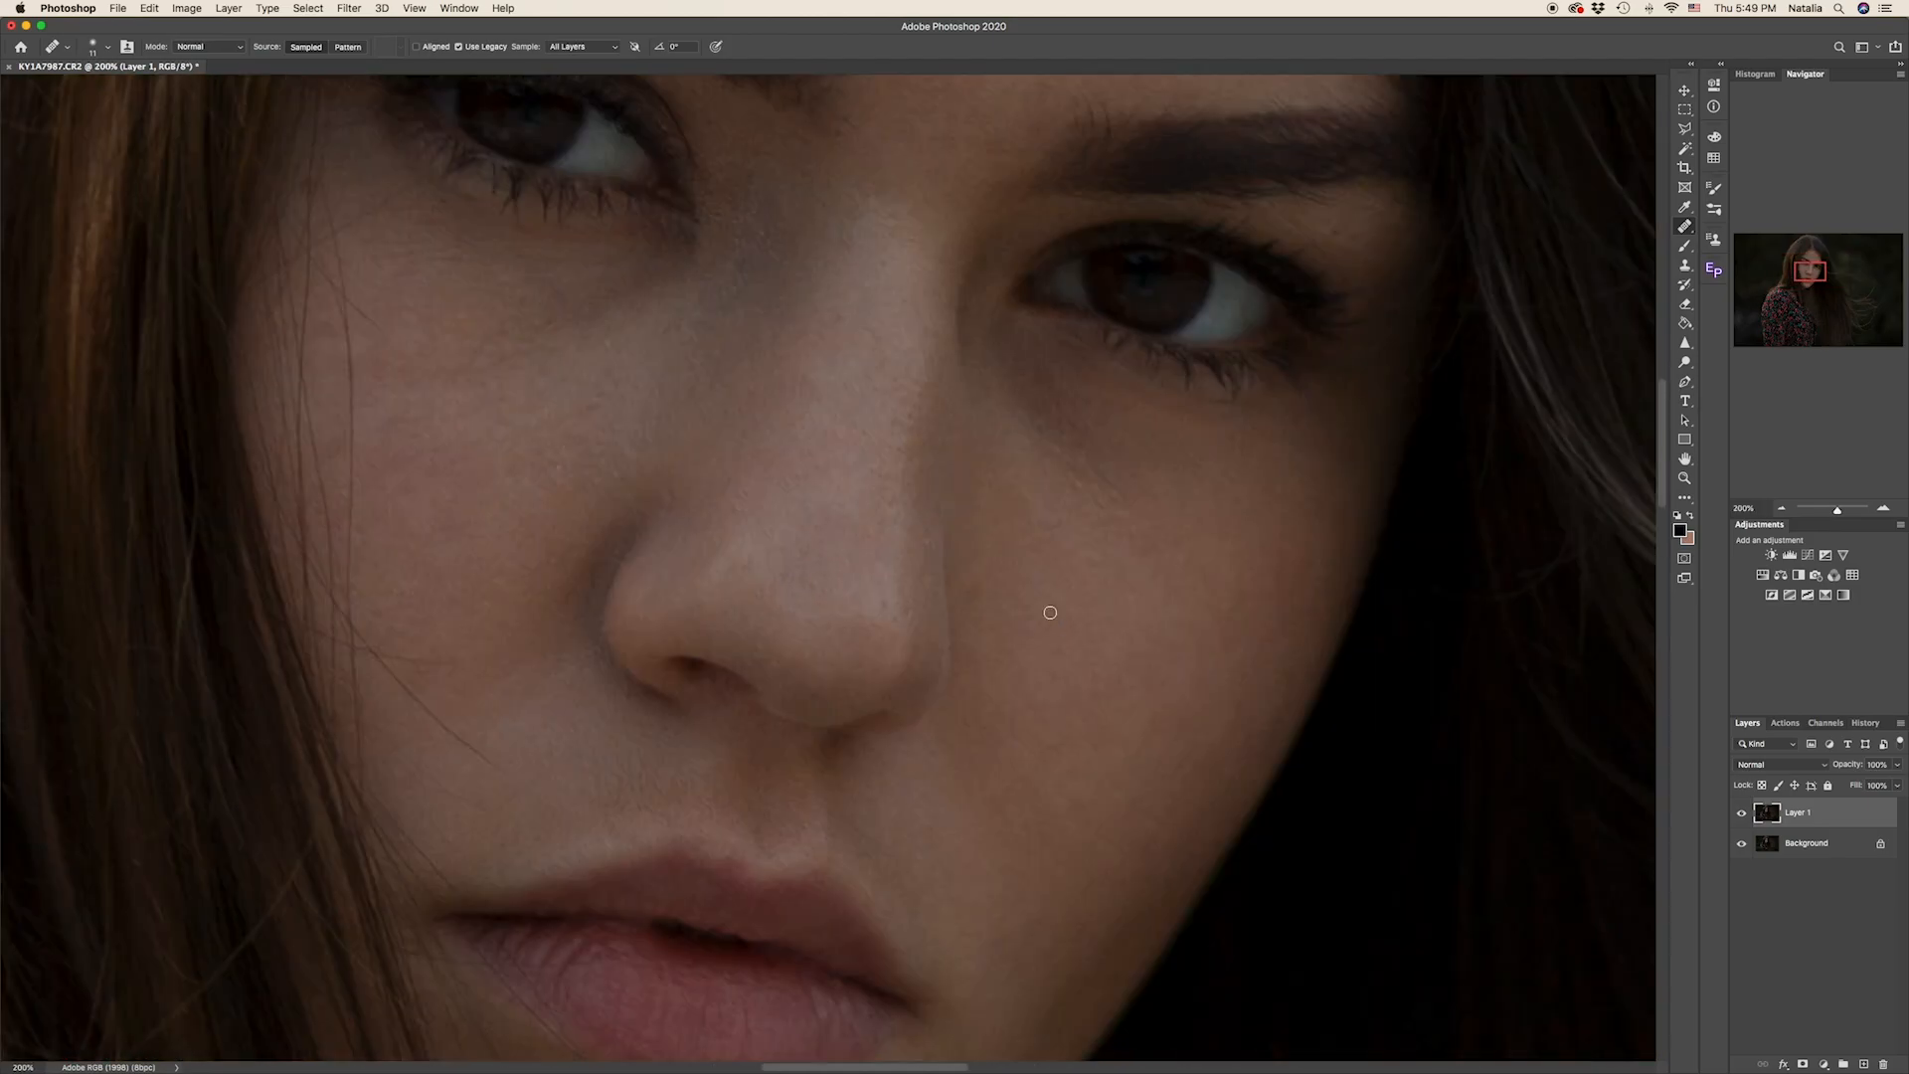
# - Enlarge the Healing Brush to 29 px and remove the reddish blemish on the forehead near the hairline
pyautogui.scroll(6, 1051, 613)
pyautogui.rightClick(1247, 445)
pyautogui.moveTo(1266, 477); pyautogui.dragTo(1274, 477)
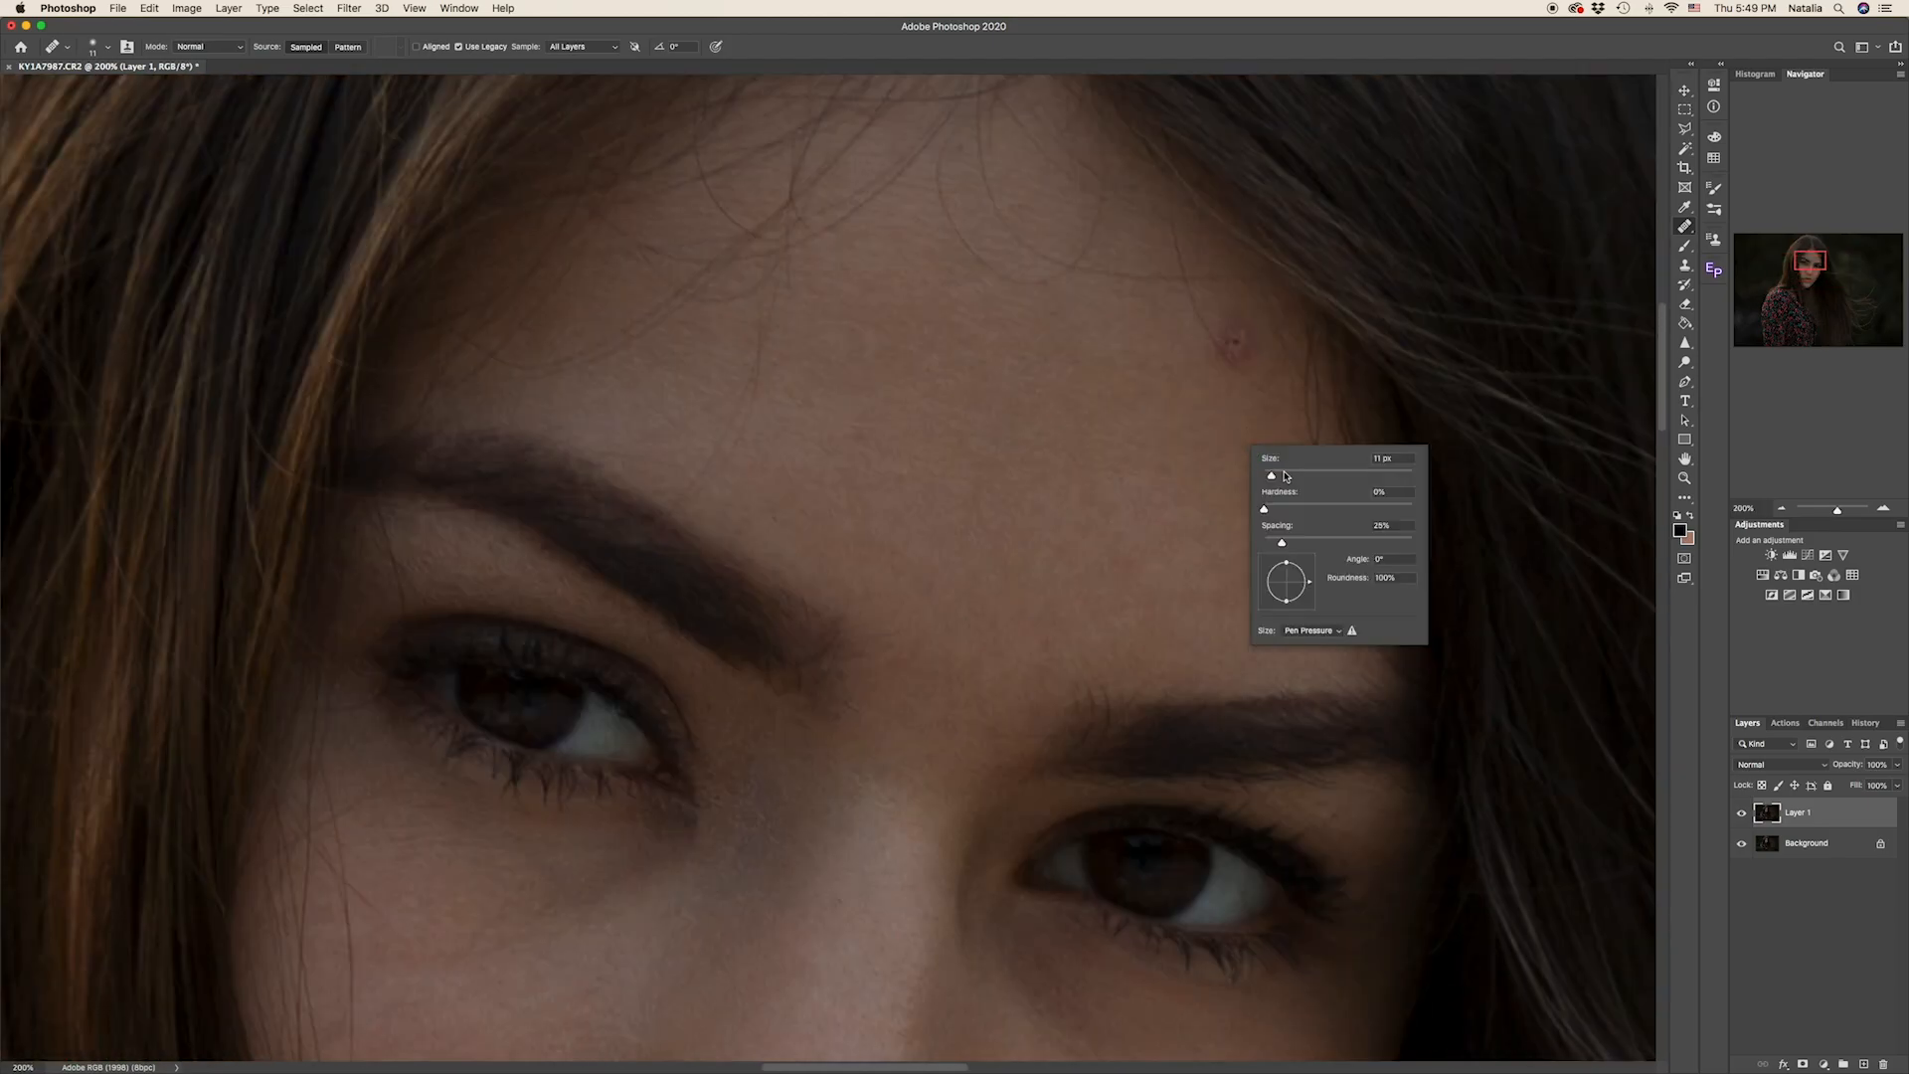
pyautogui.keyDown('alt'); pyautogui.click(1193, 375); pyautogui.keyUp('alt')
pyautogui.moveTo(1216, 314); pyautogui.dragTo(1262, 396)
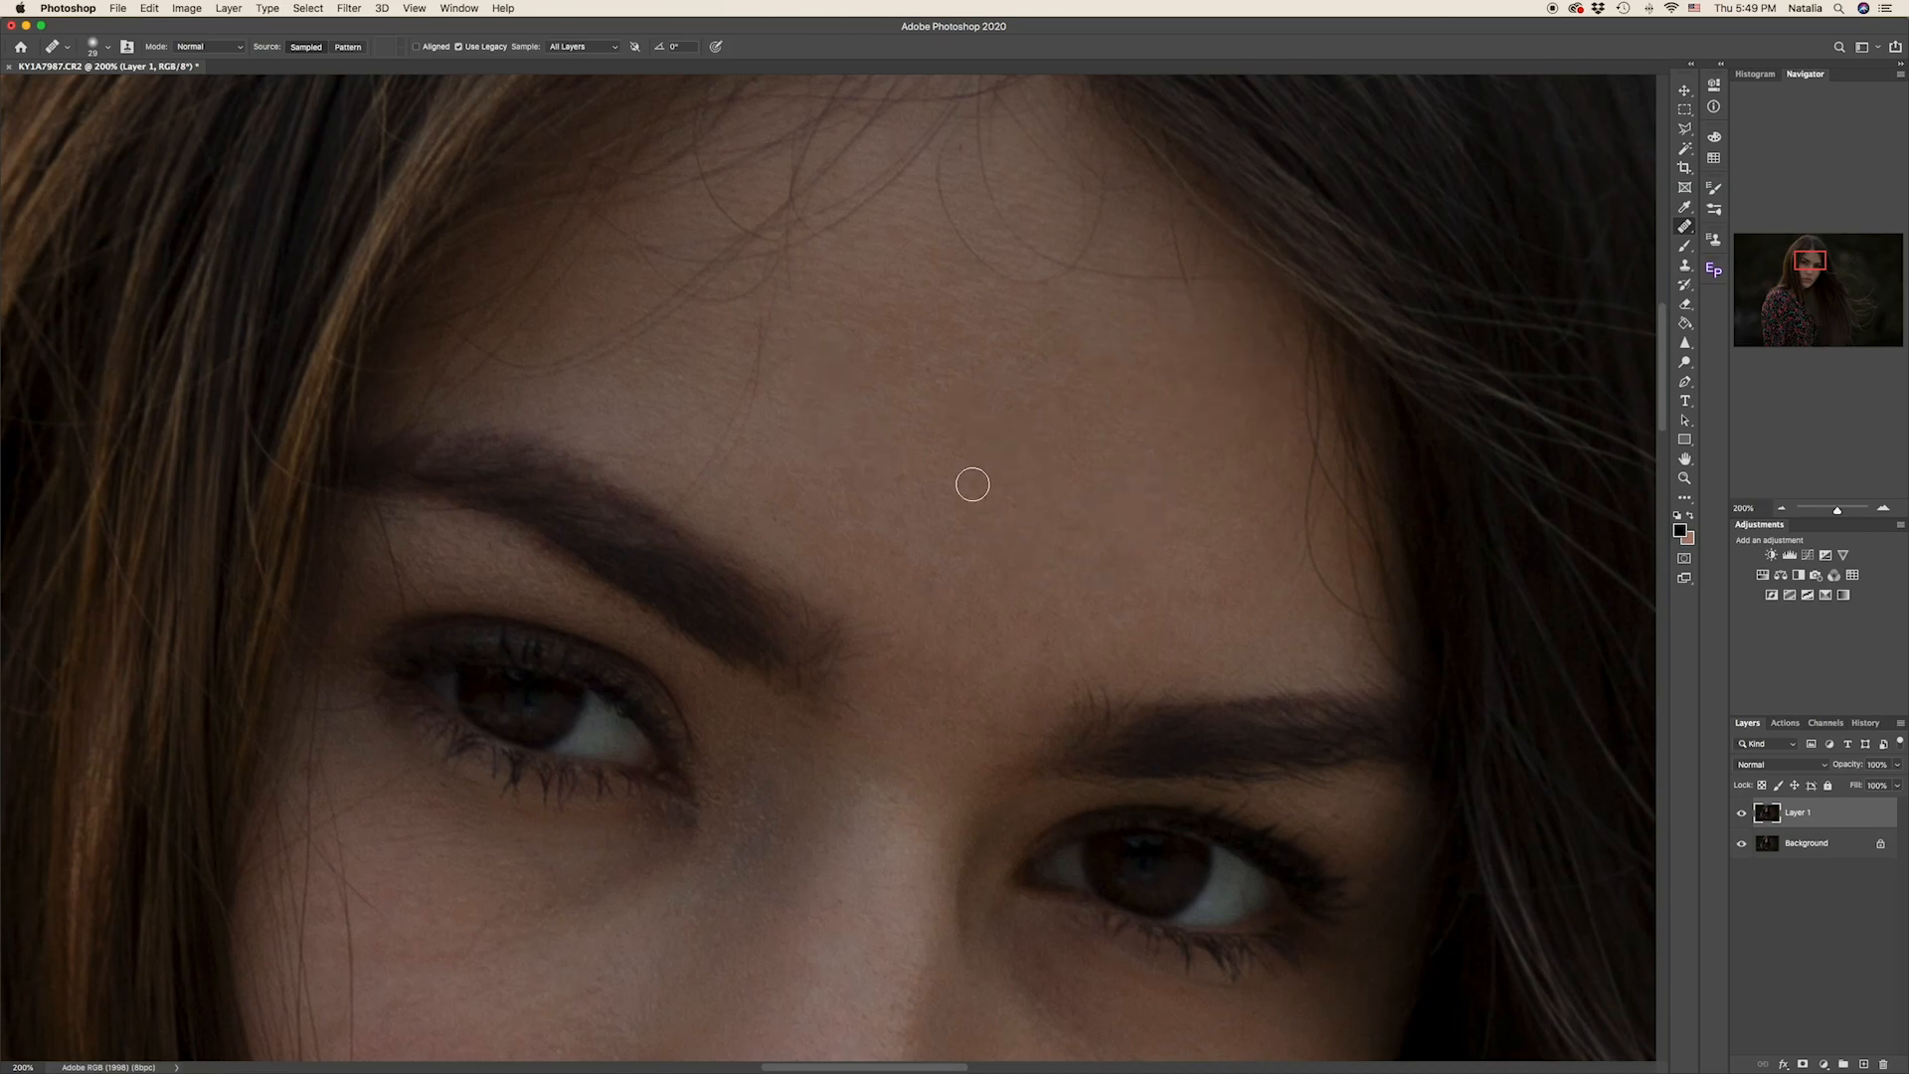
# - Compare the portrait before and after retouching by toggling the visibility of Layer 1, both from afar and up close
pyautogui.press('super+0')
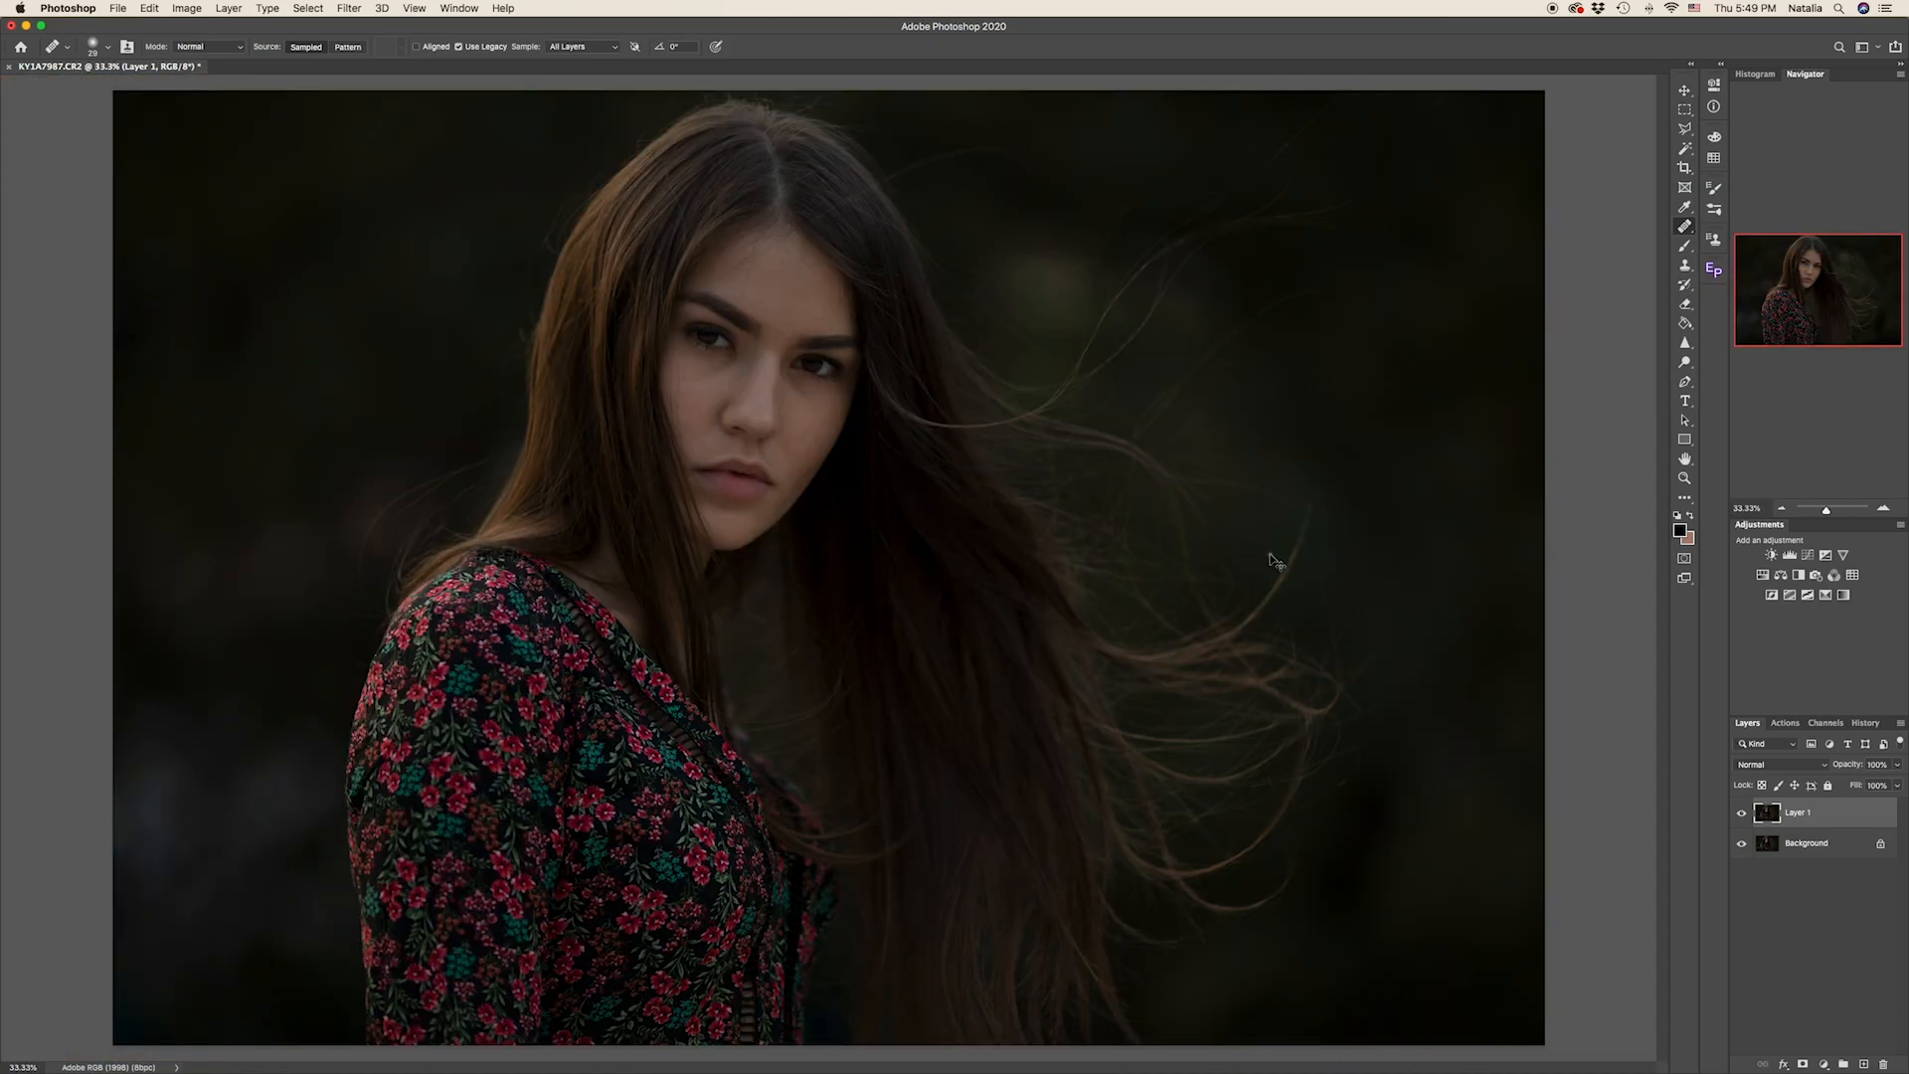
pyautogui.press('super+plus')
pyautogui.press('super+plus')
pyautogui.scroll(4, 1306, 555)
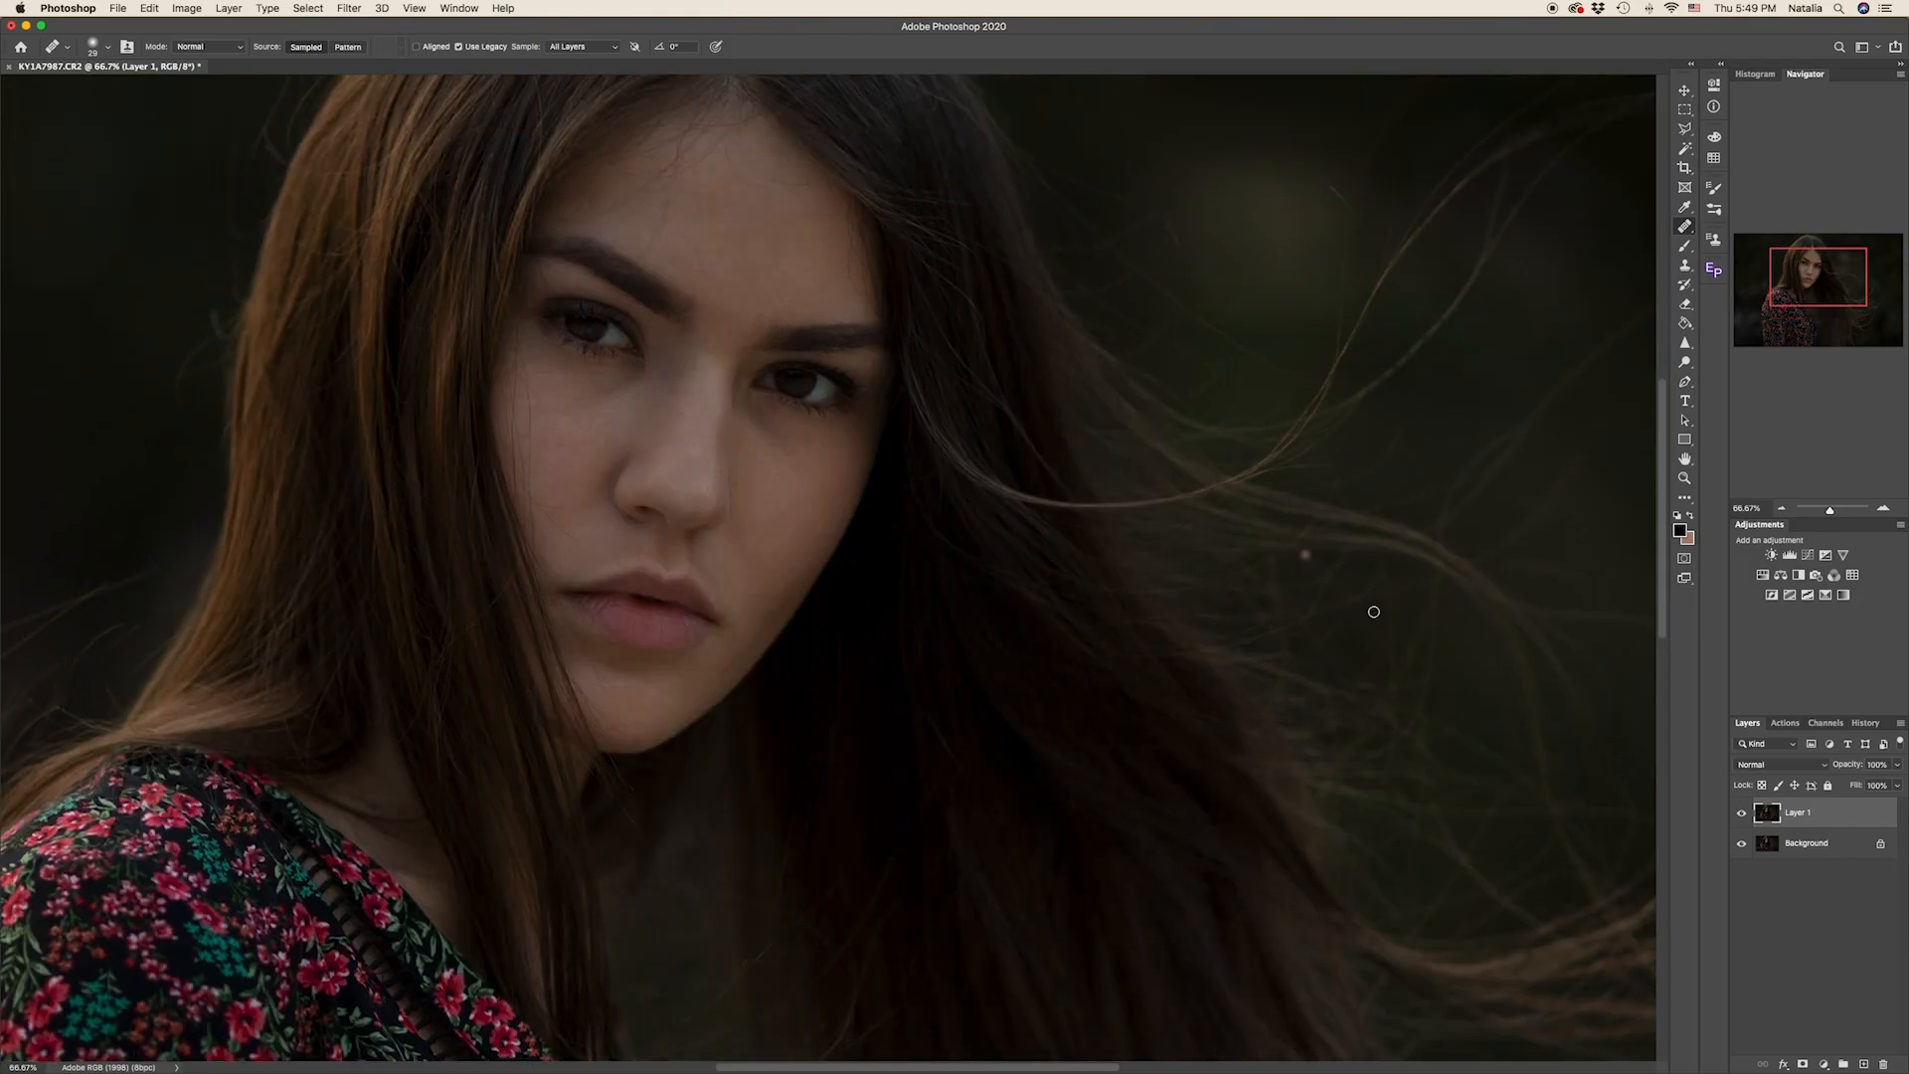
pyautogui.click(1741, 817)
pyautogui.click(1741, 817)
pyautogui.click(1741, 817)
pyautogui.press('super+plus')
pyautogui.scroll(3, 903, 630)
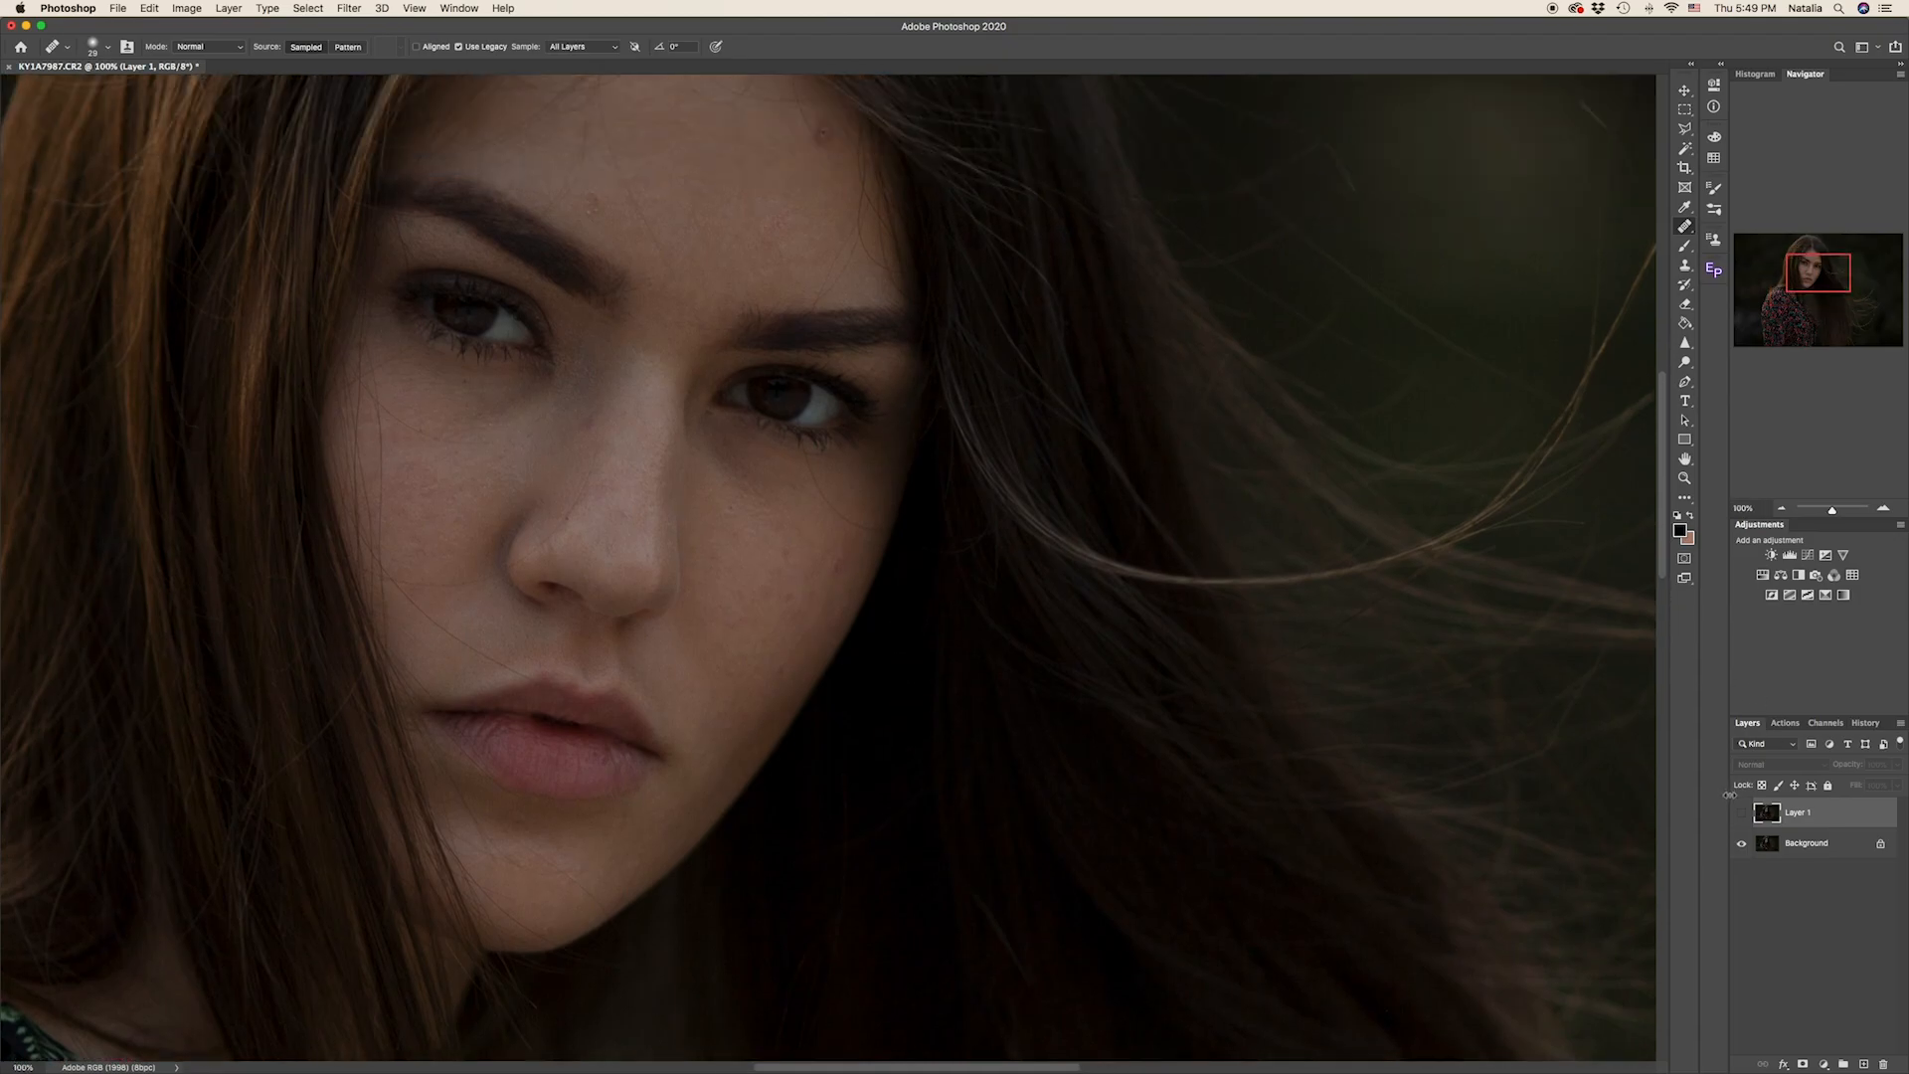
pyautogui.click(1743, 813)
pyautogui.click(1743, 814)
pyautogui.click(1742, 814)
pyautogui.click(1686, 228)
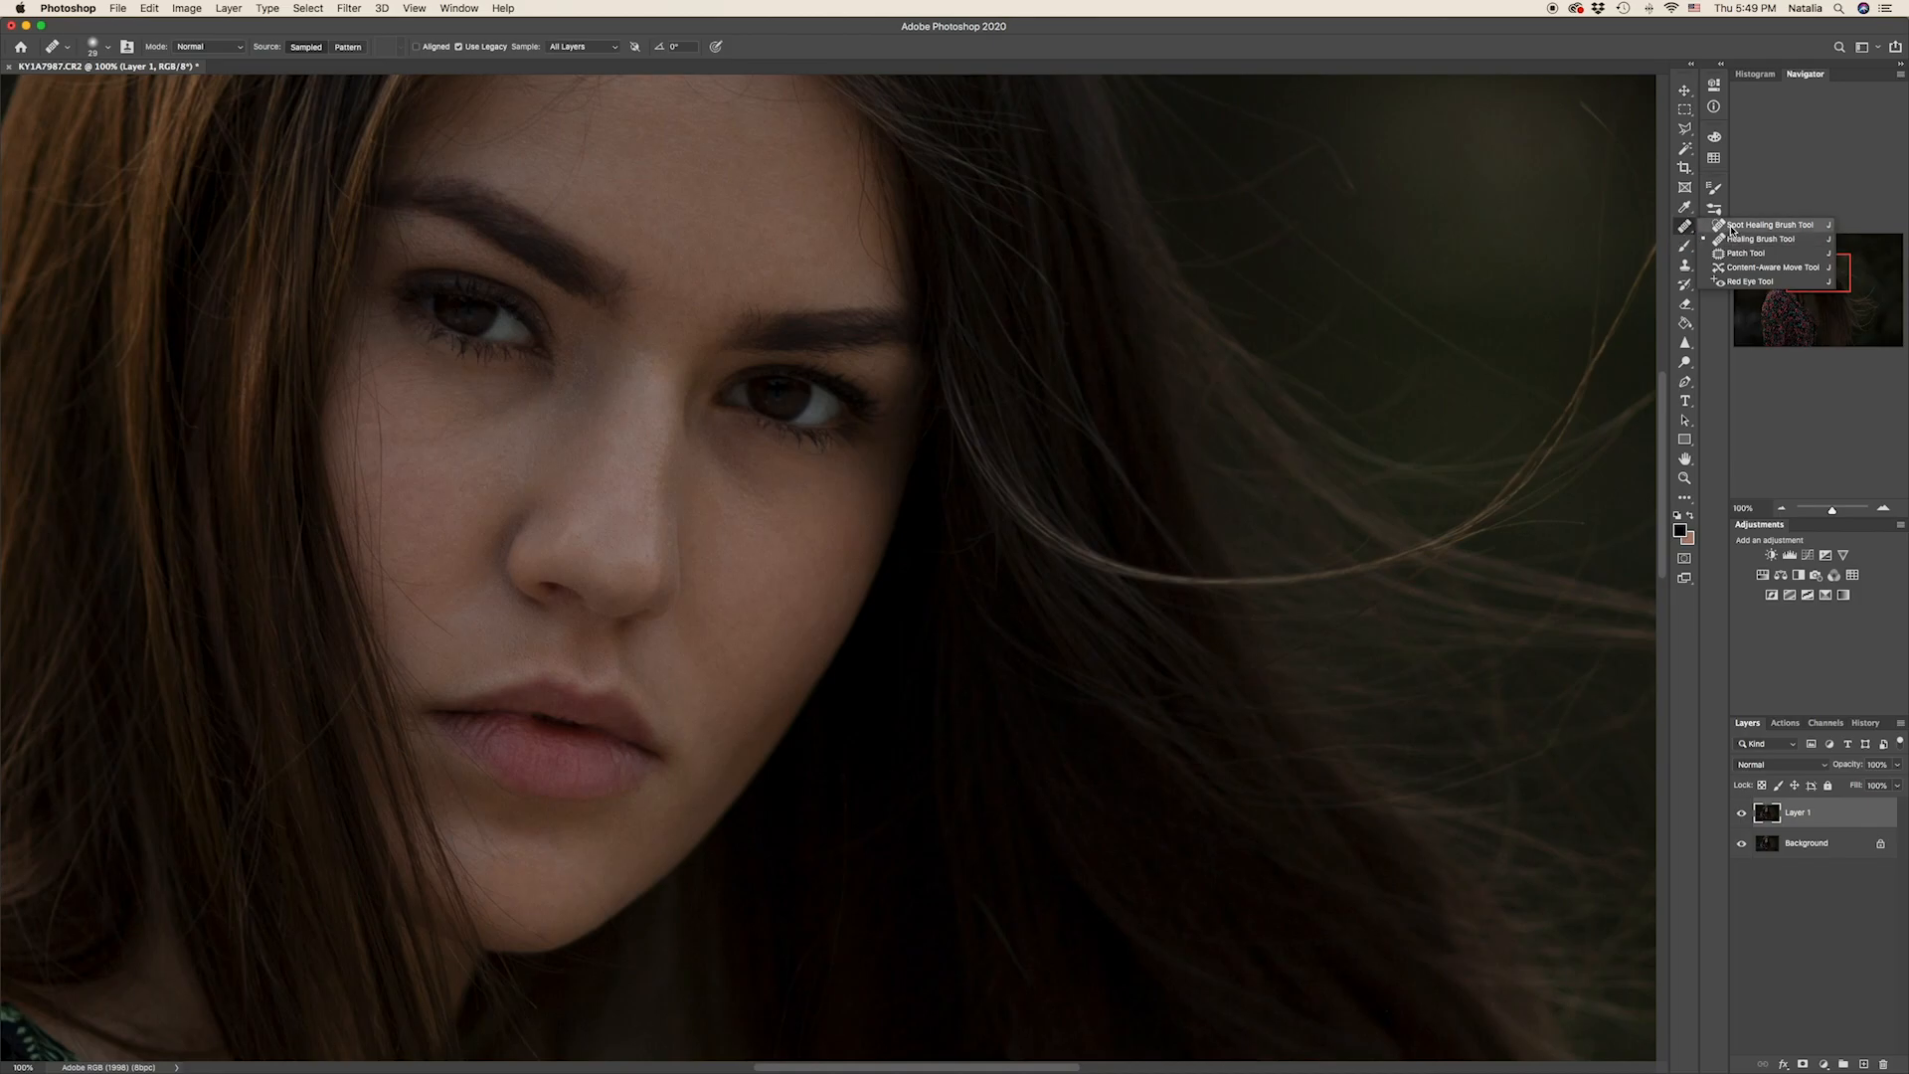
pyautogui.click(1681, 232)
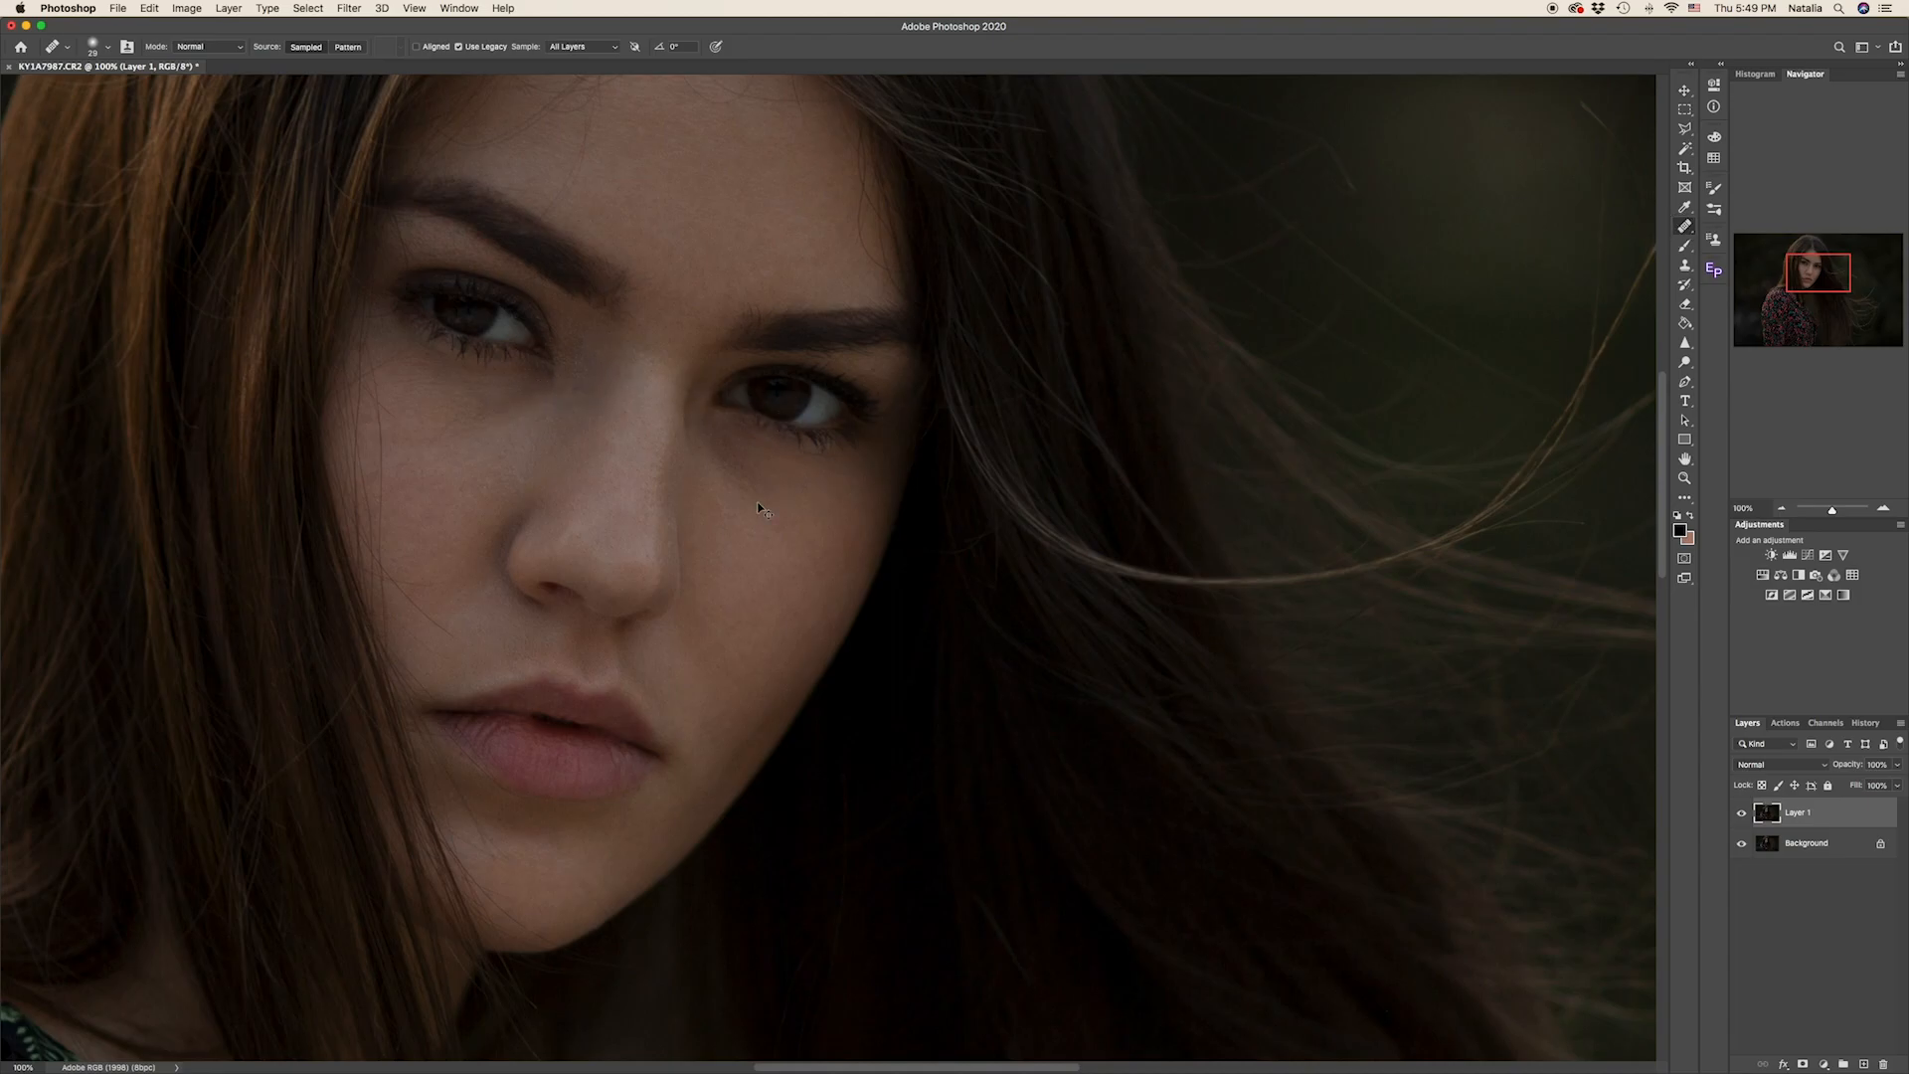
# - Create a new layer in Soft Light mode filled with the neutral 50% gray
pyautogui.press('super+minus')
pyautogui.press('super+minus')
pyautogui.press('super+minus')
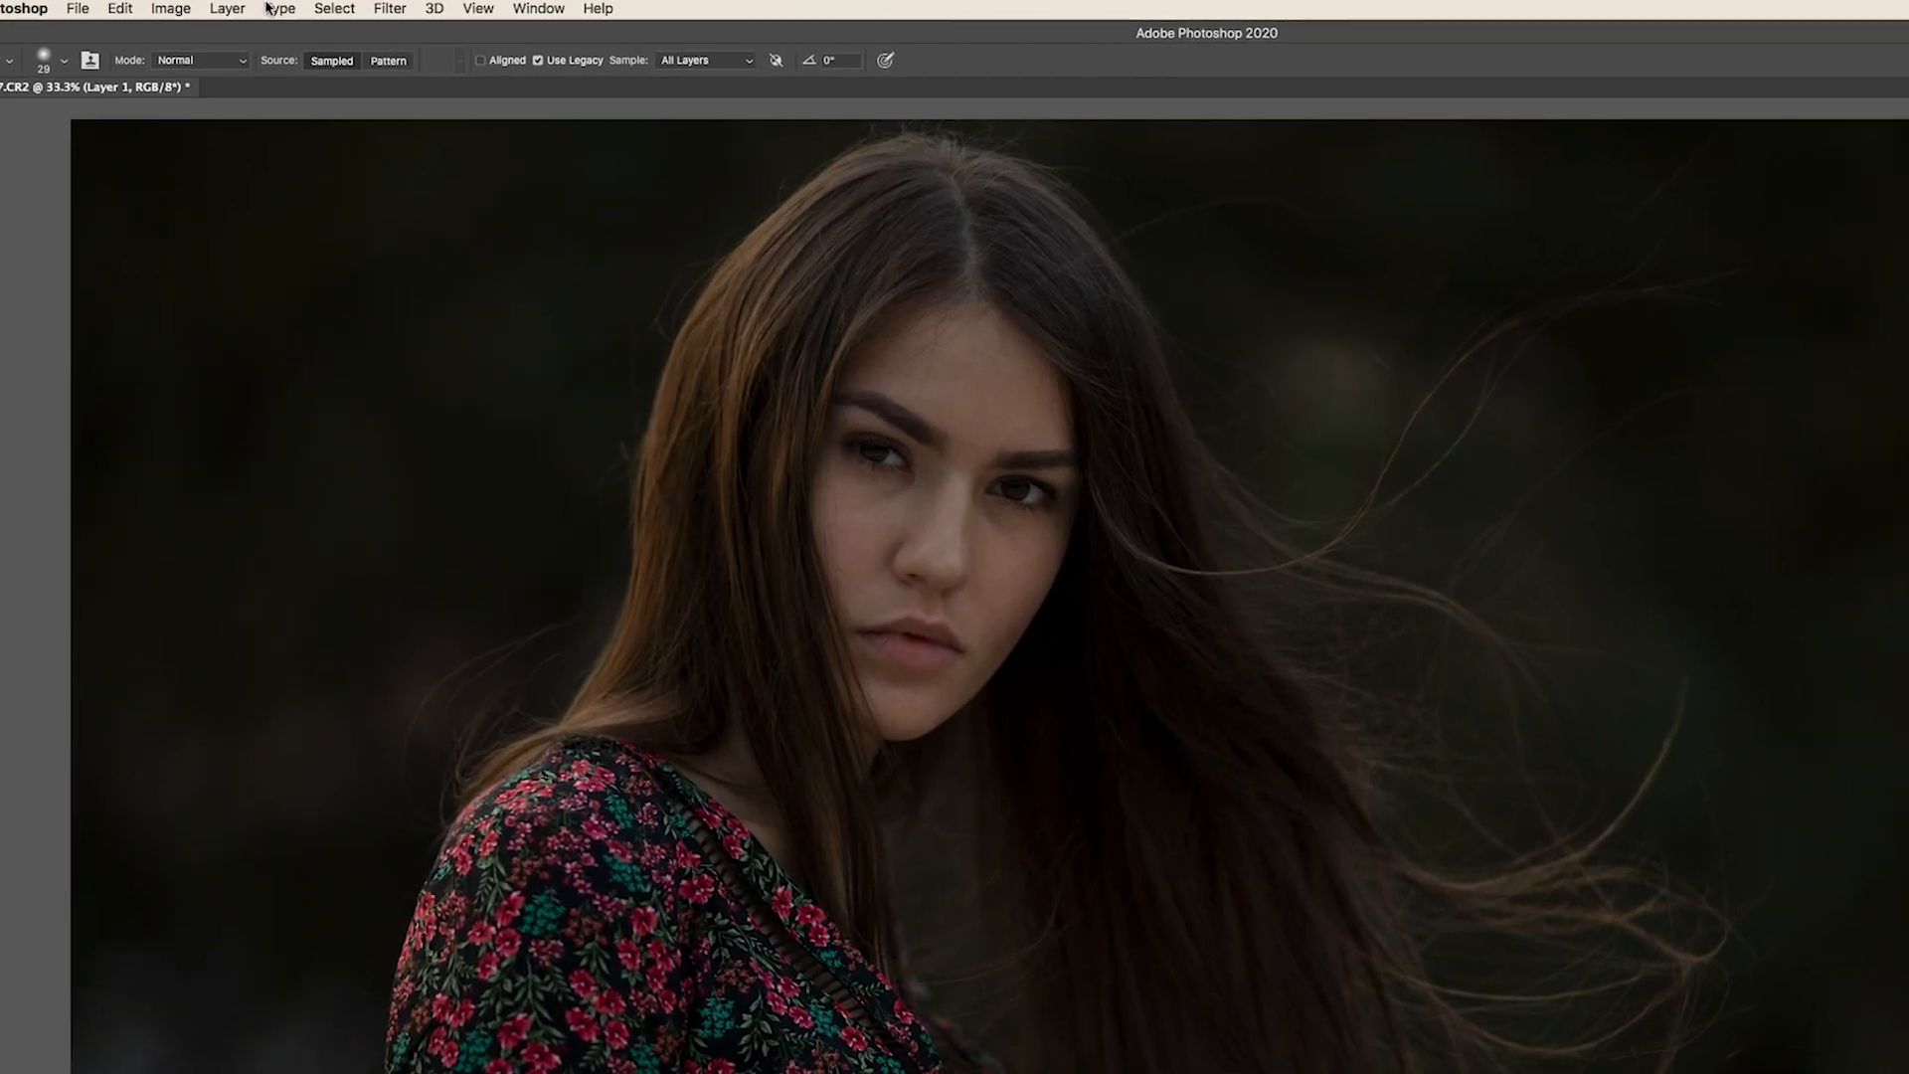
pyautogui.click(233, 9)
pyautogui.moveTo(239, 38)
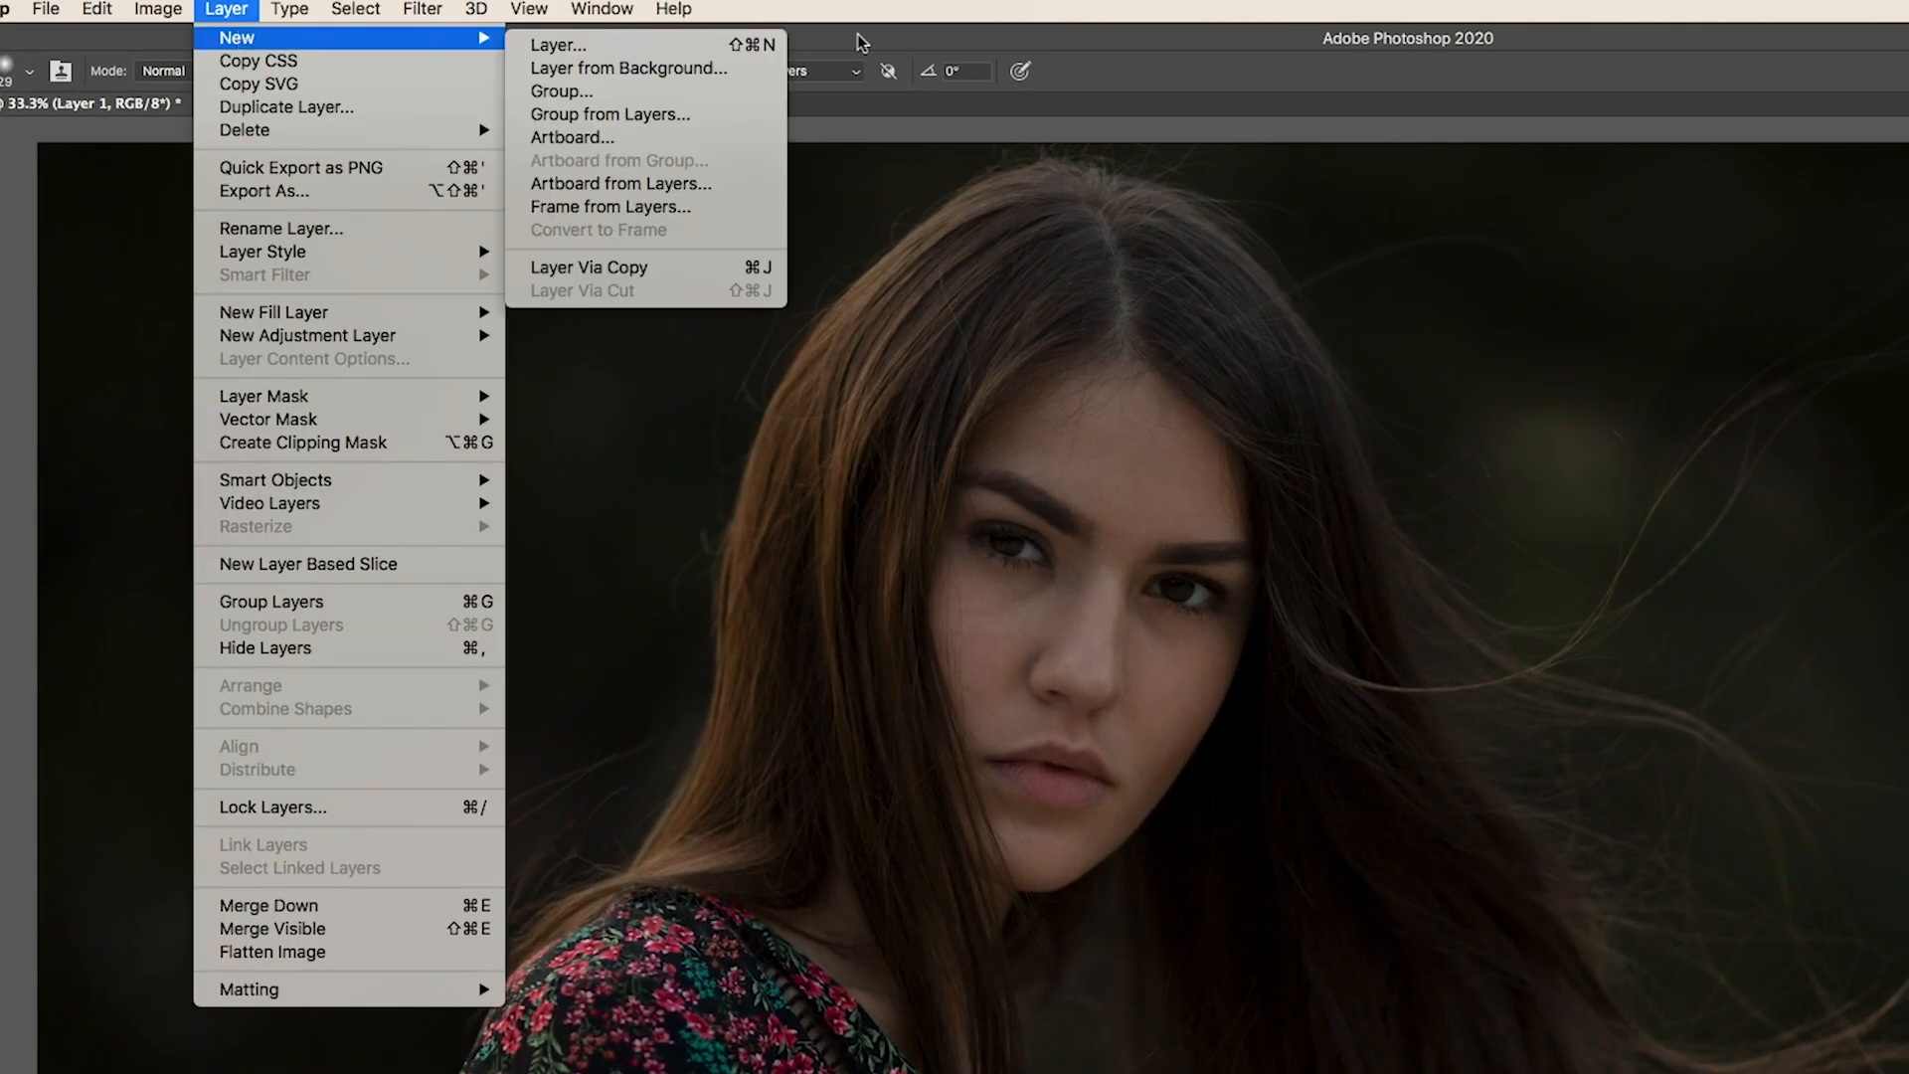
pyautogui.click(613, 46)
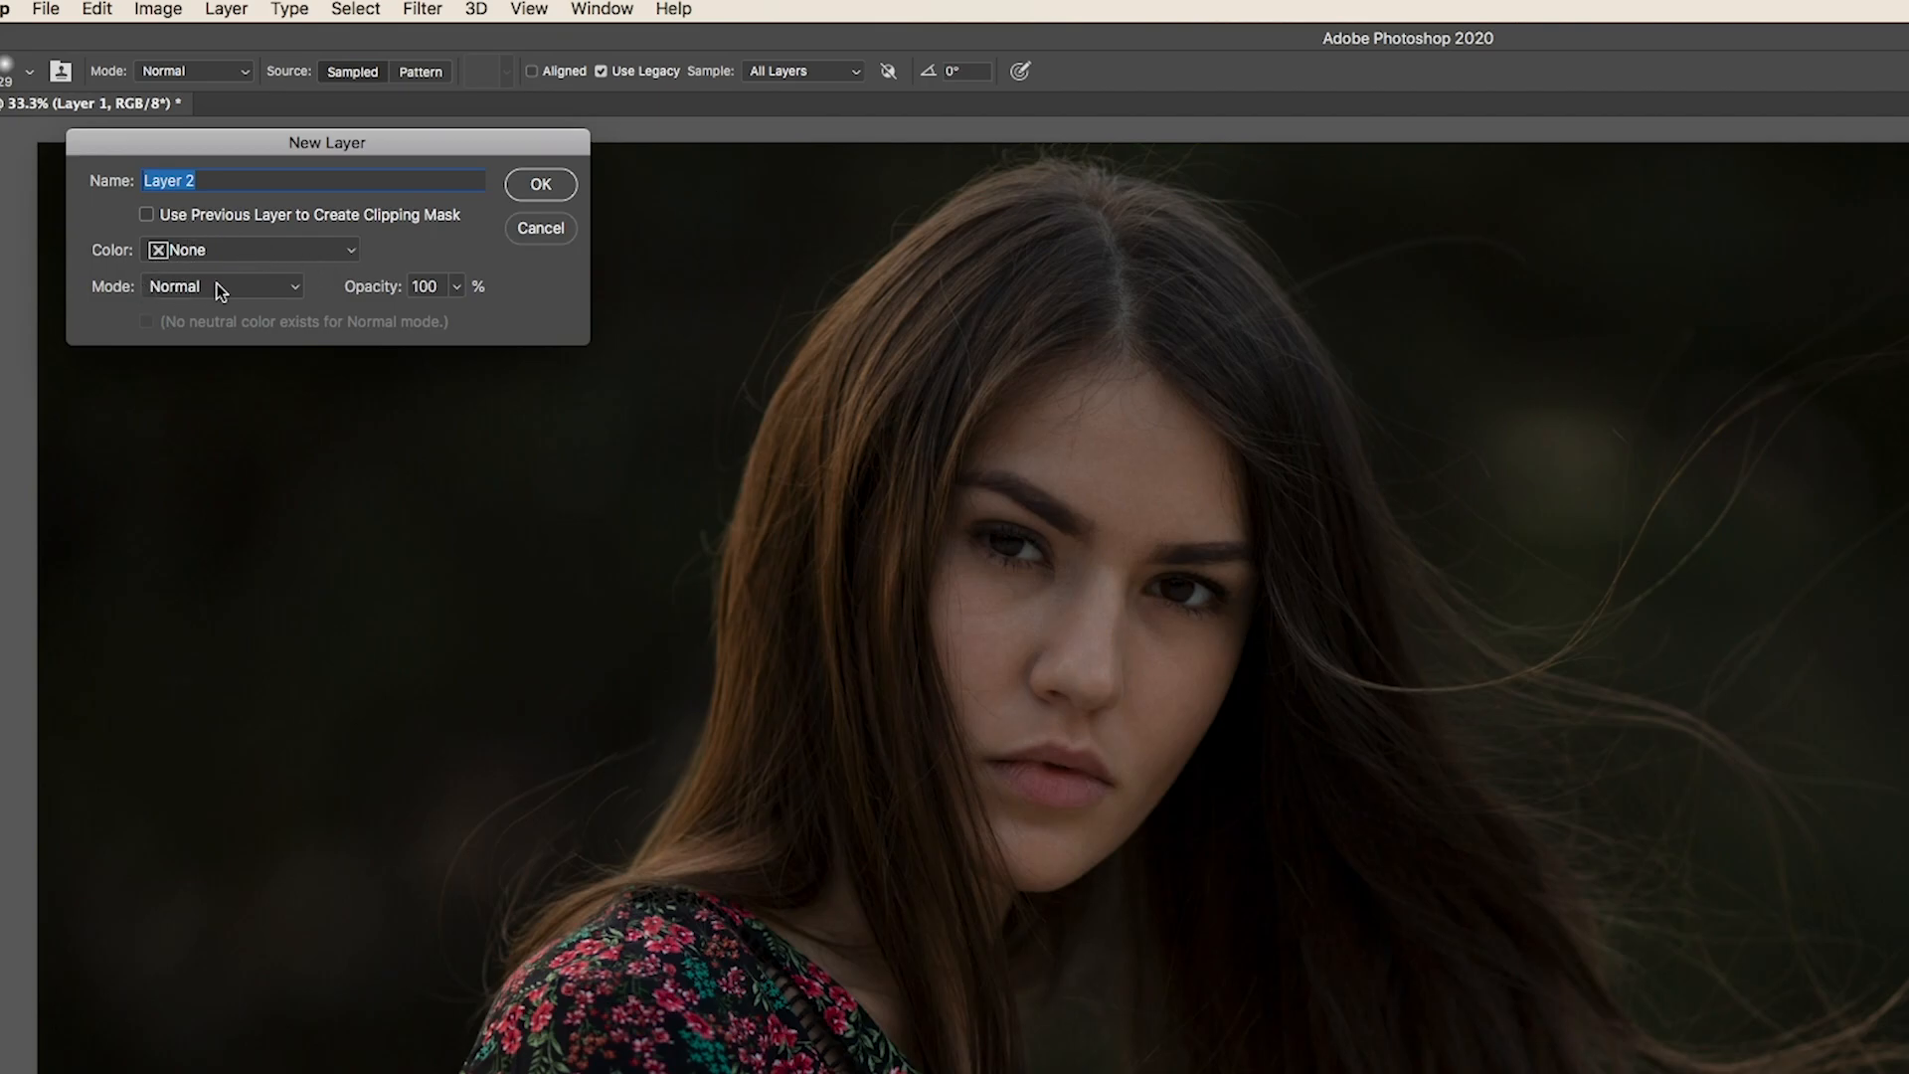
pyautogui.click(286, 292)
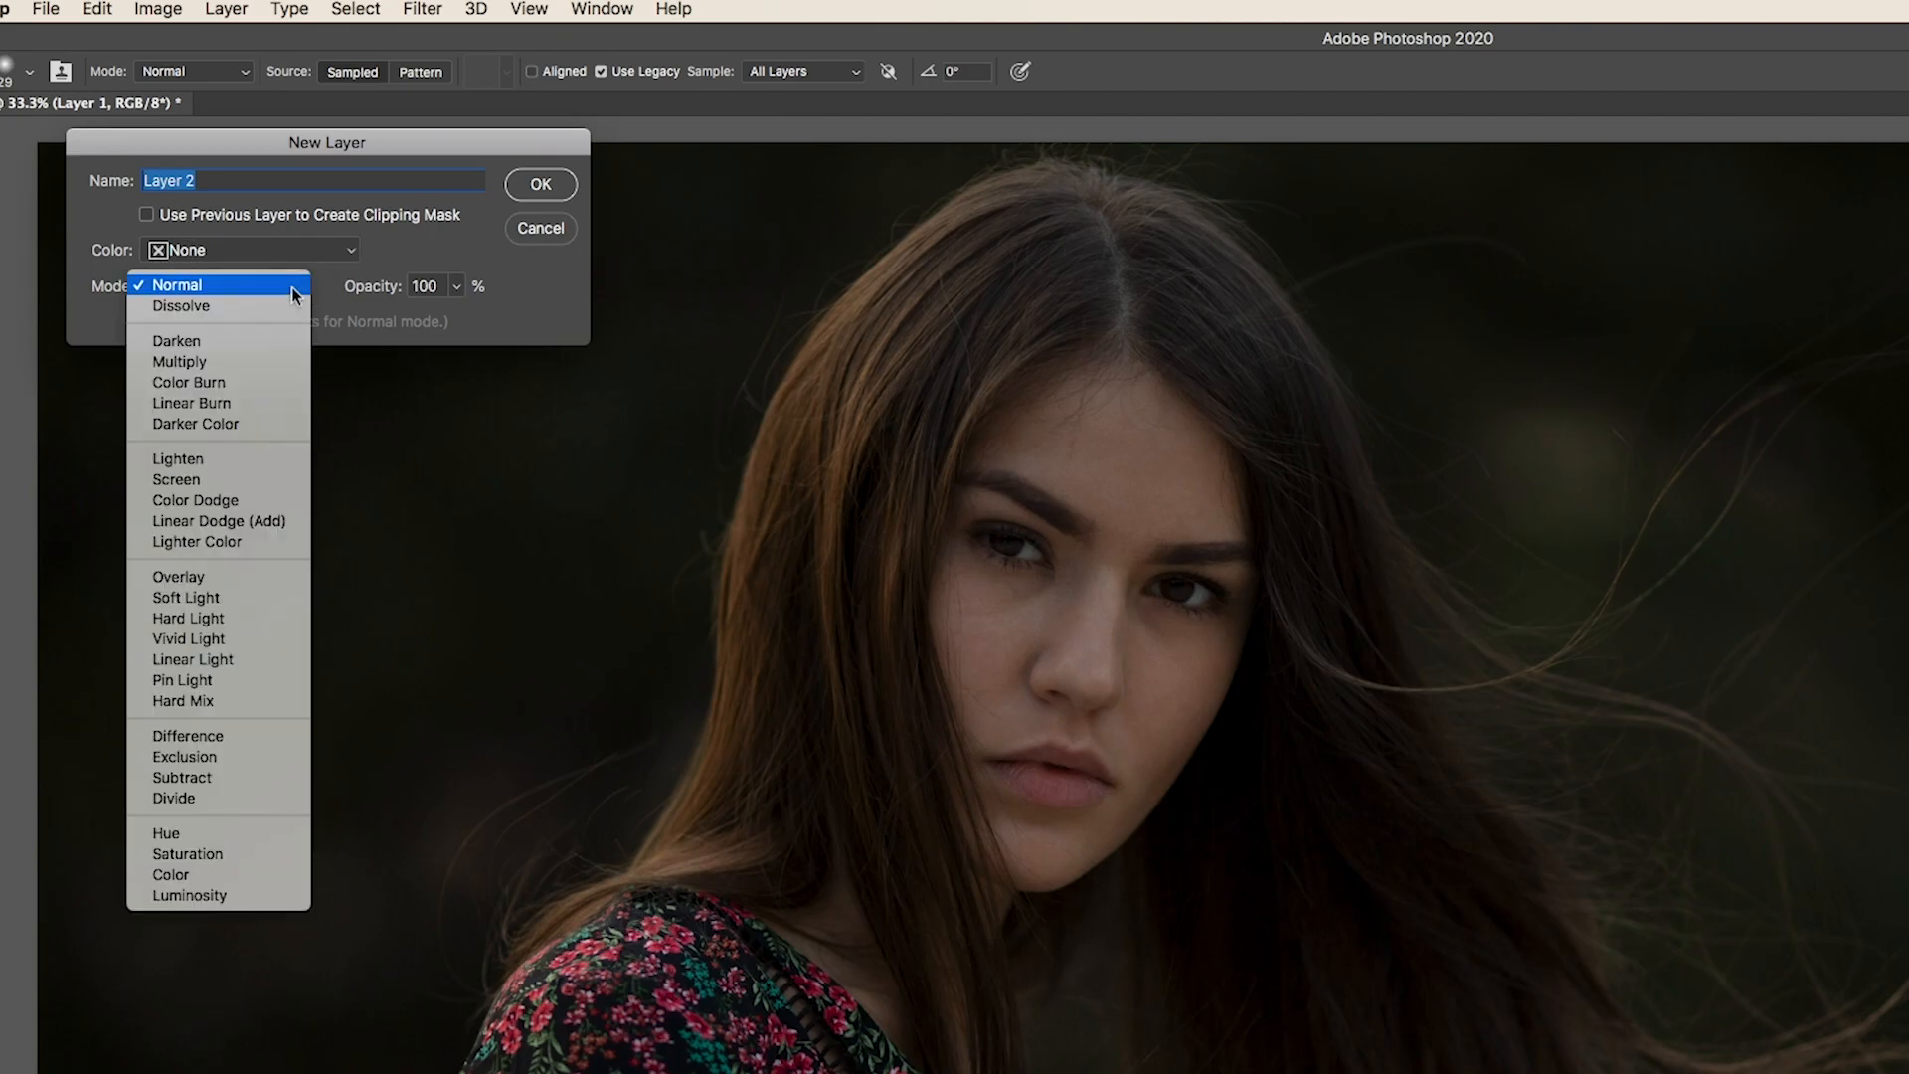
pyautogui.click(244, 589)
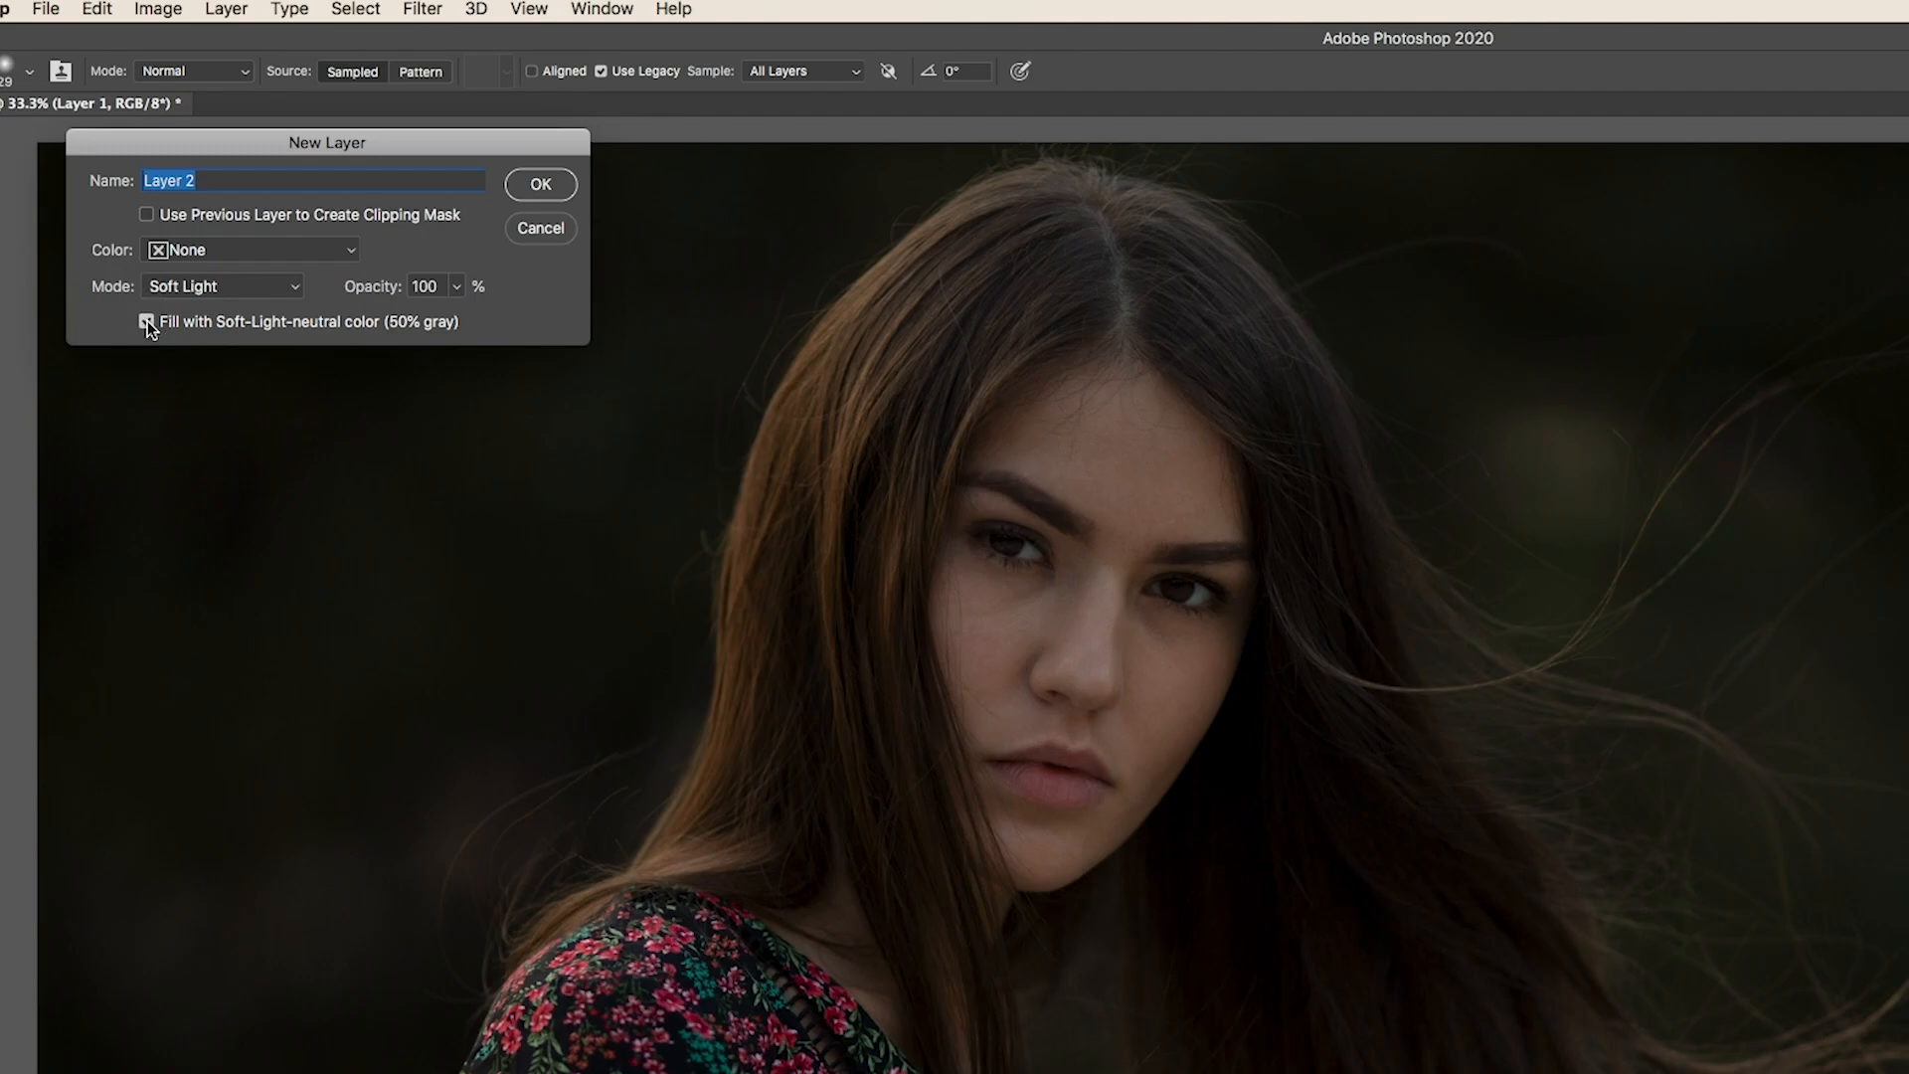
pyautogui.click(535, 187)
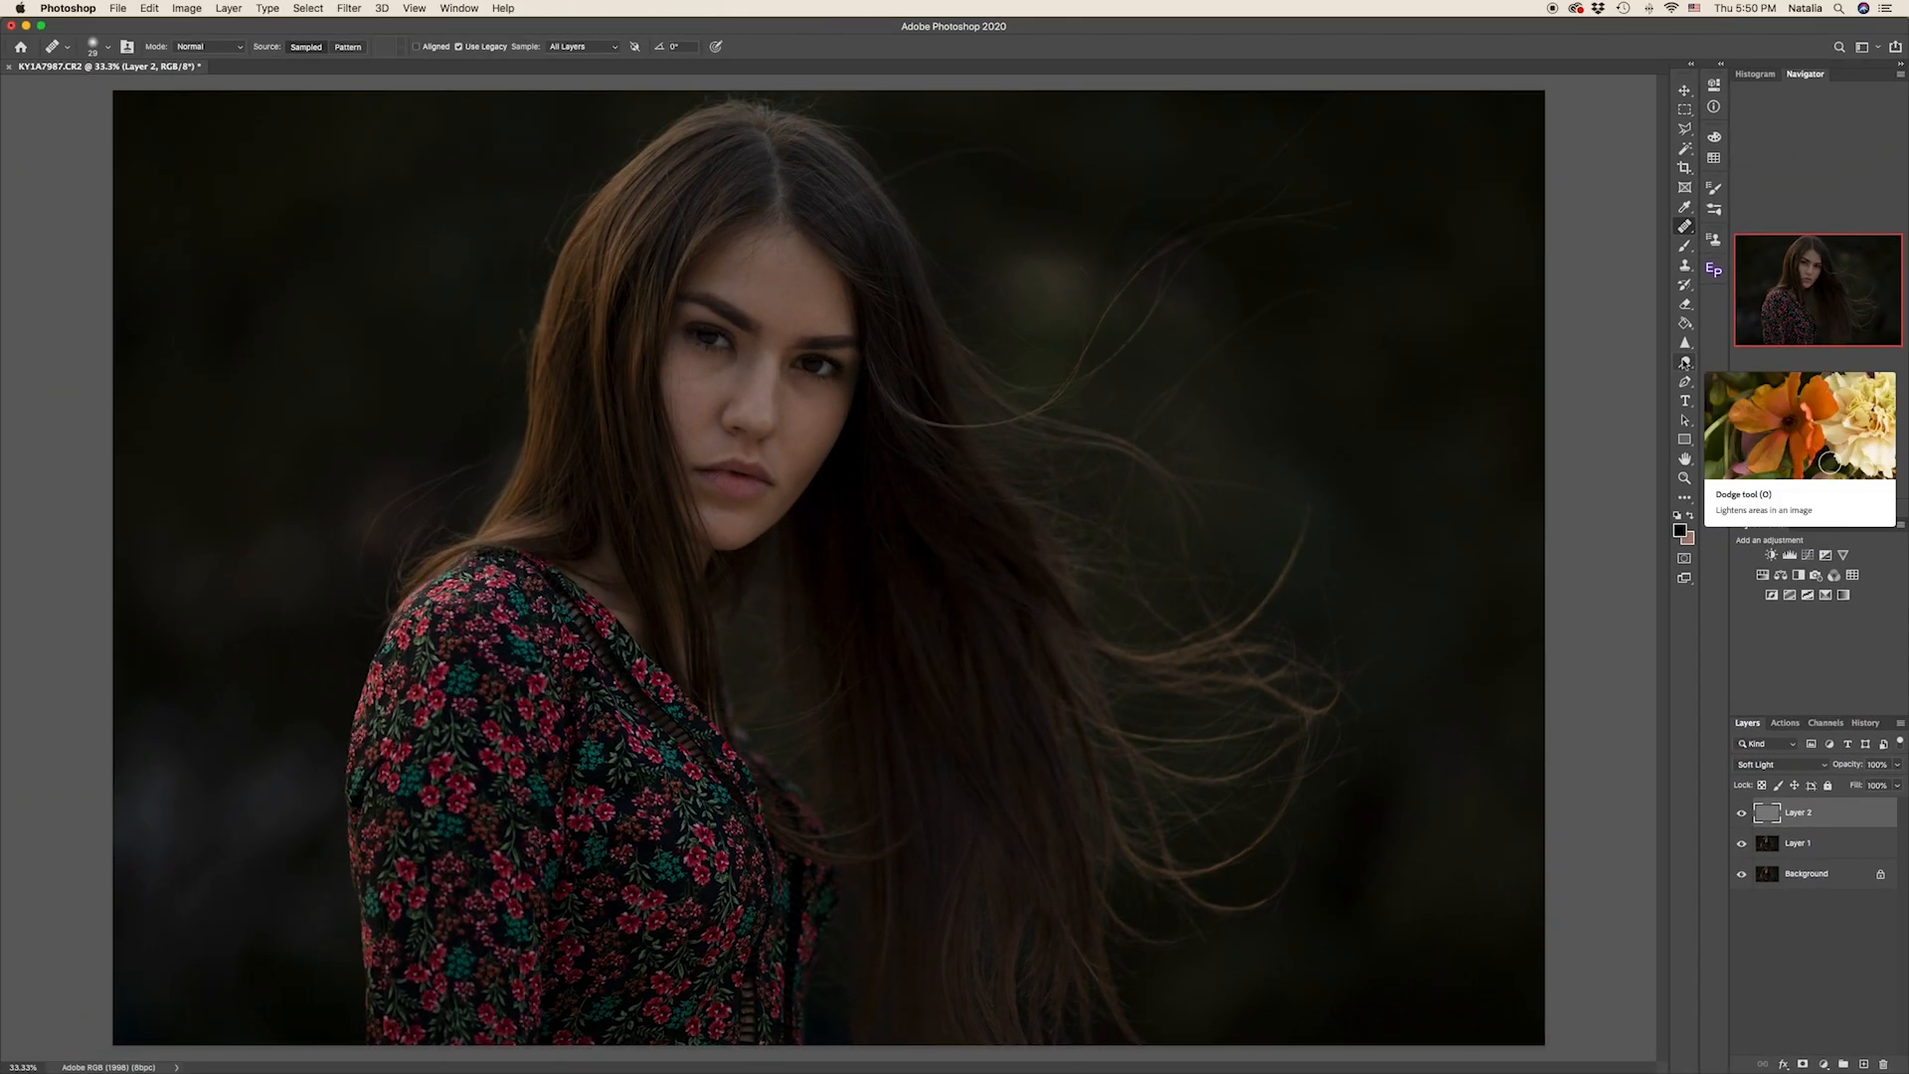
# - Lighten the skin beneath both eyes on the Soft Light layer using the Dodge tool with a 63 px brush
pyautogui.moveTo(1685, 363); pyautogui.dragTo(1728, 362)
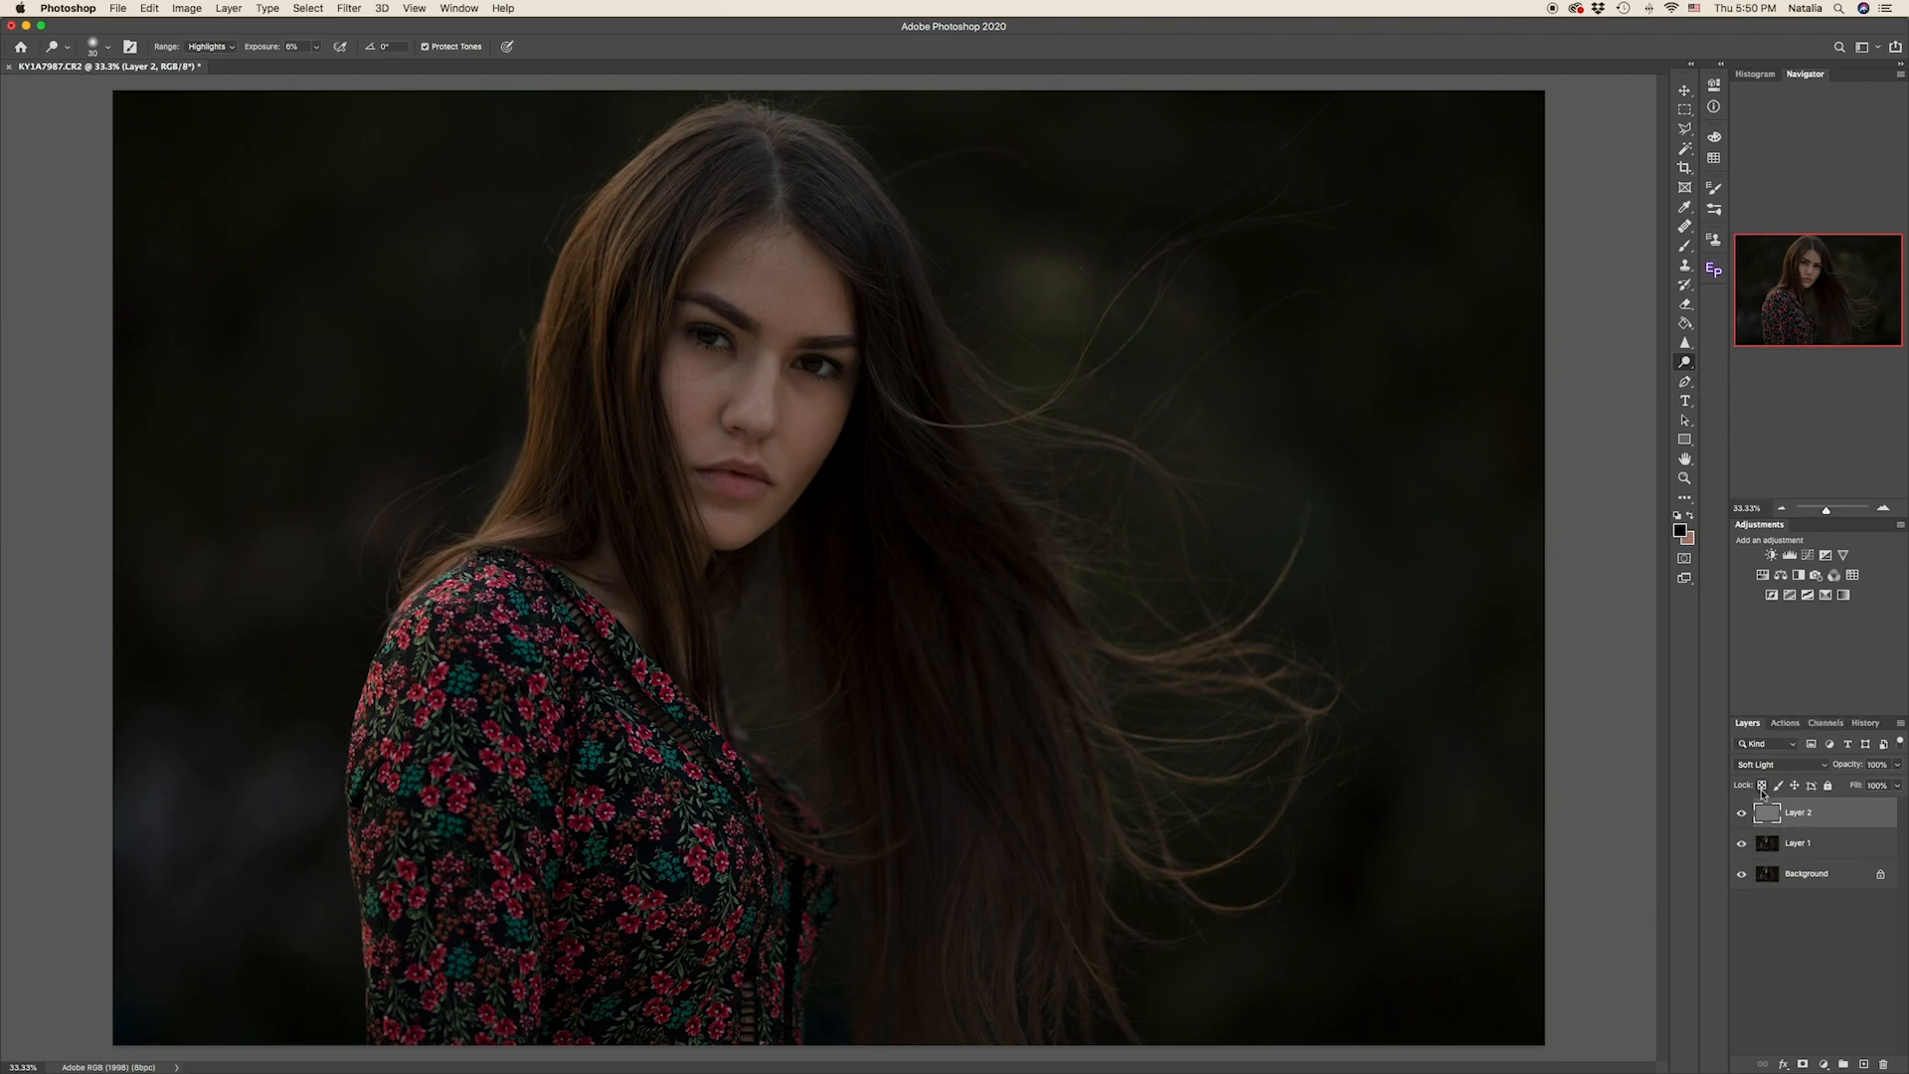
pyautogui.press('super+plus')
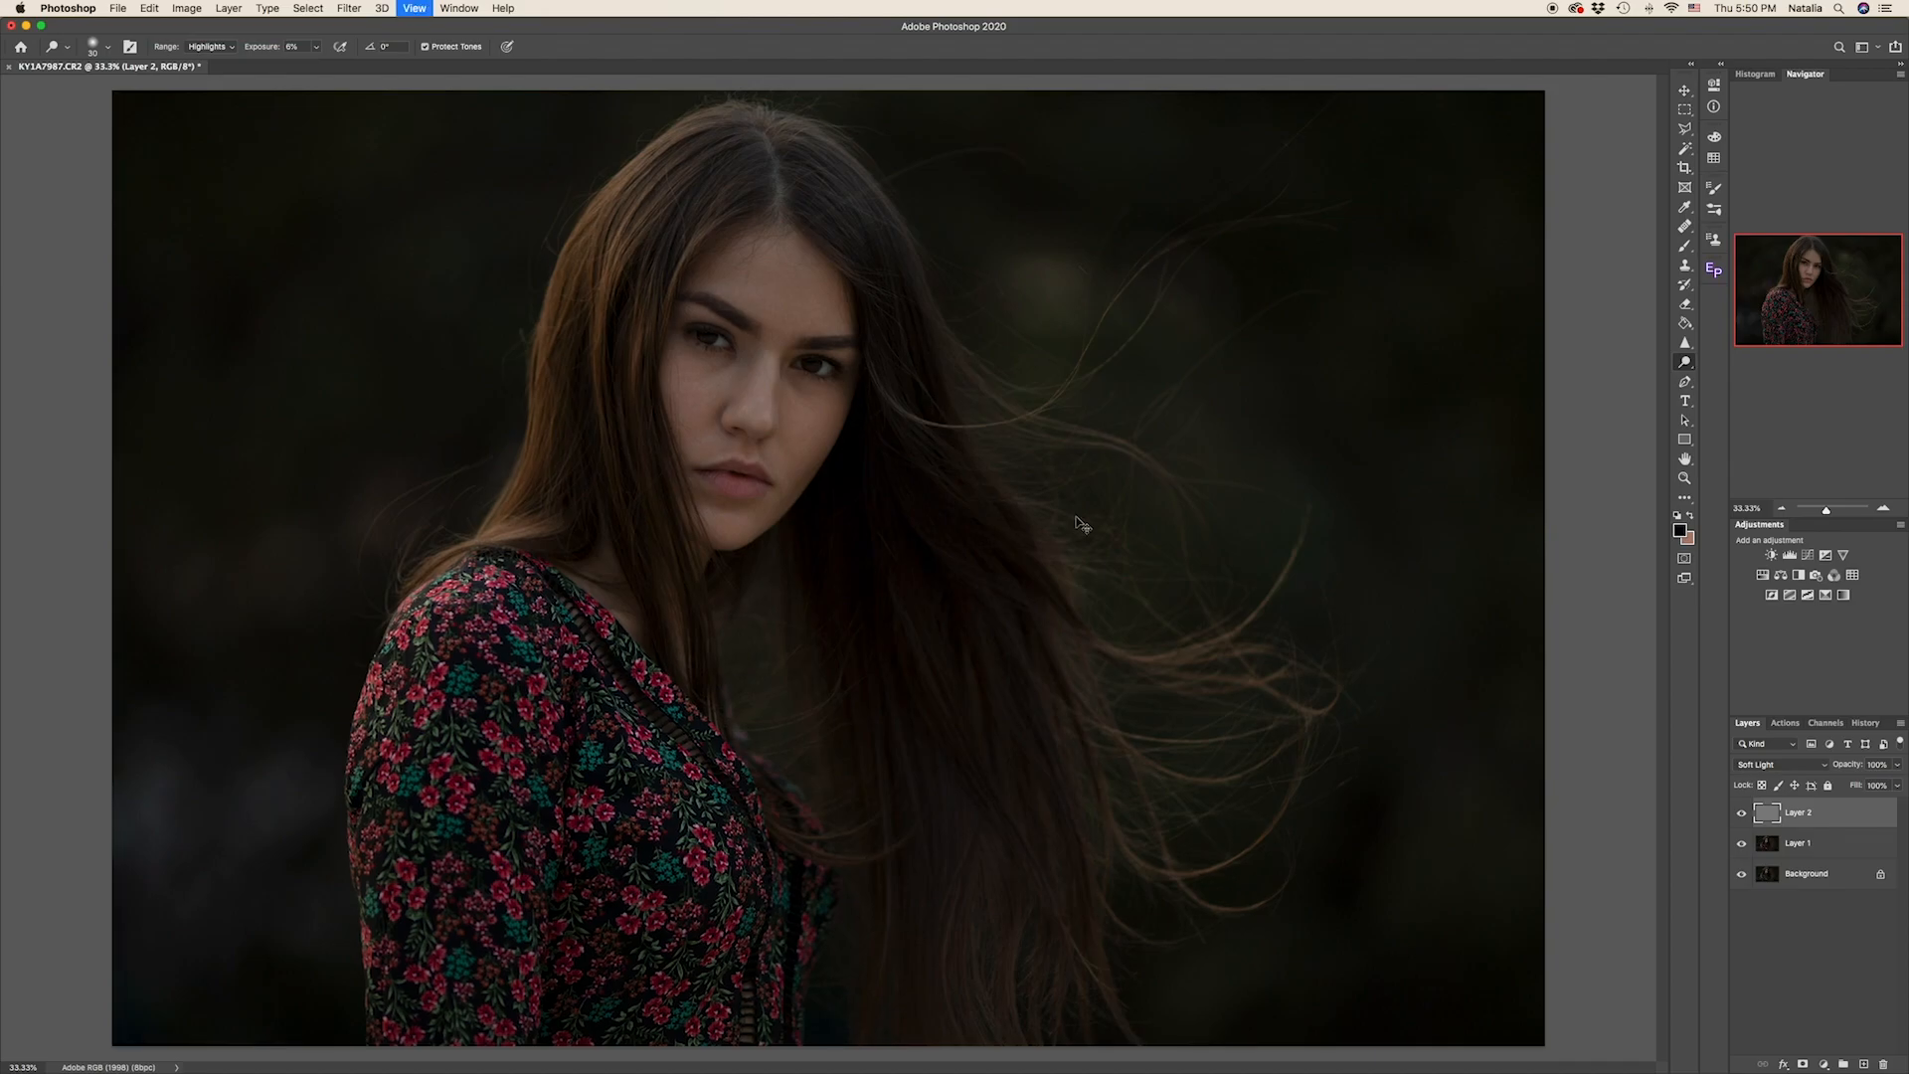
pyautogui.scroll(5, 1081, 528)
pyautogui.scroll(-2, 1057, 540)
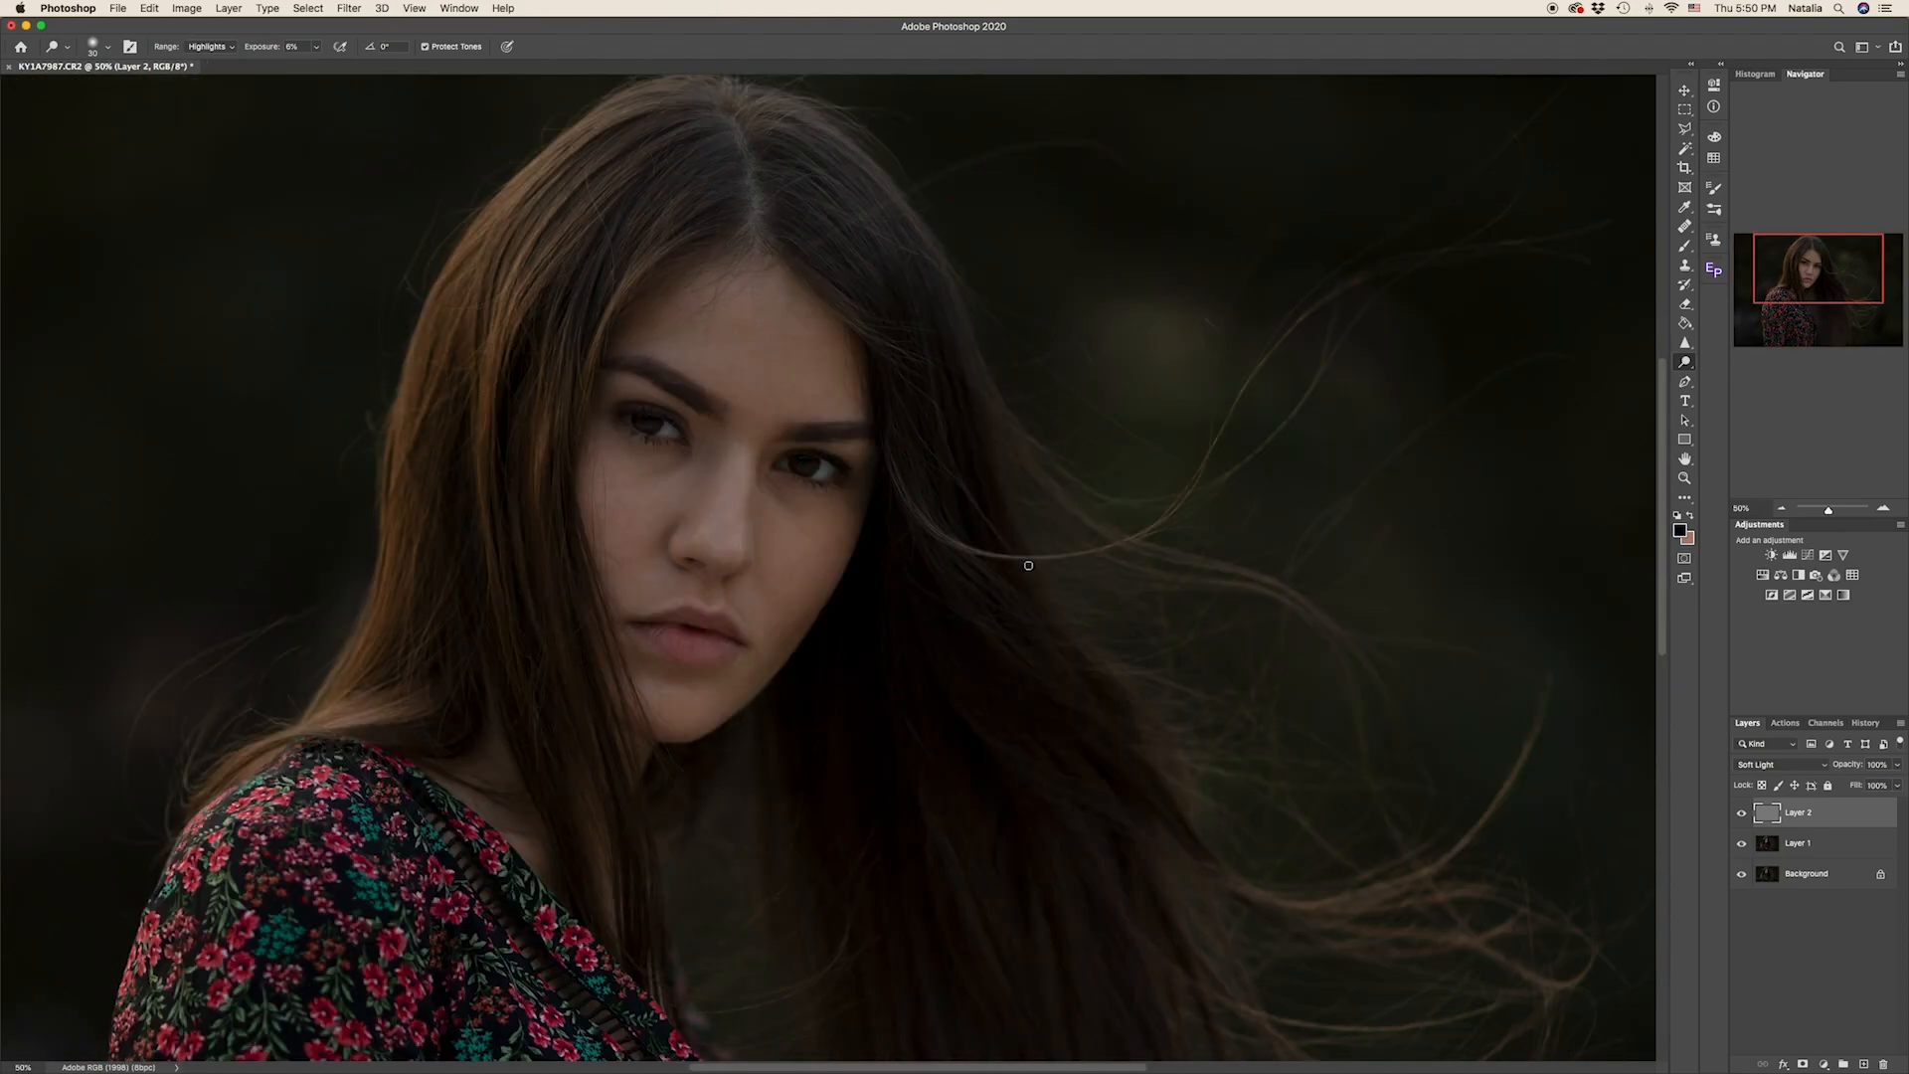
pyautogui.rightClick(982, 463)
pyautogui.click(1095, 500)
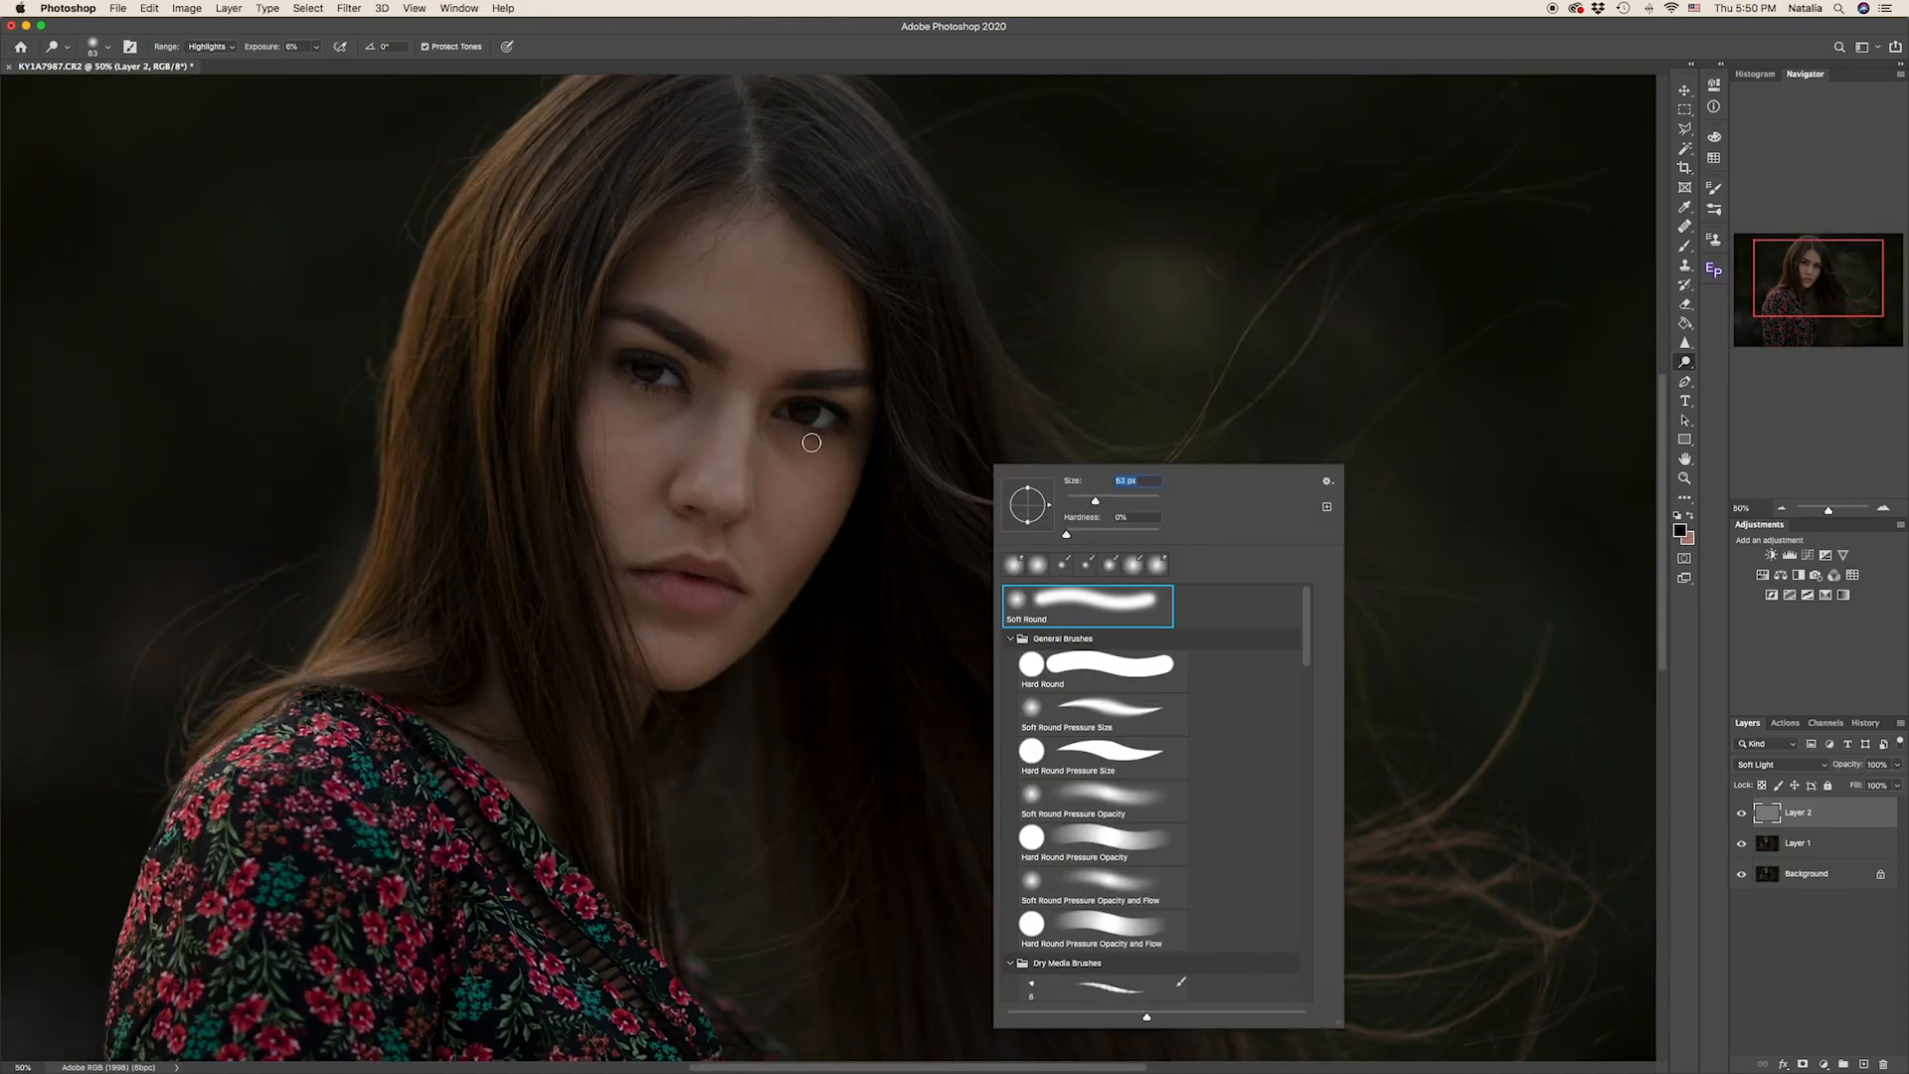
pyautogui.click(790, 459)
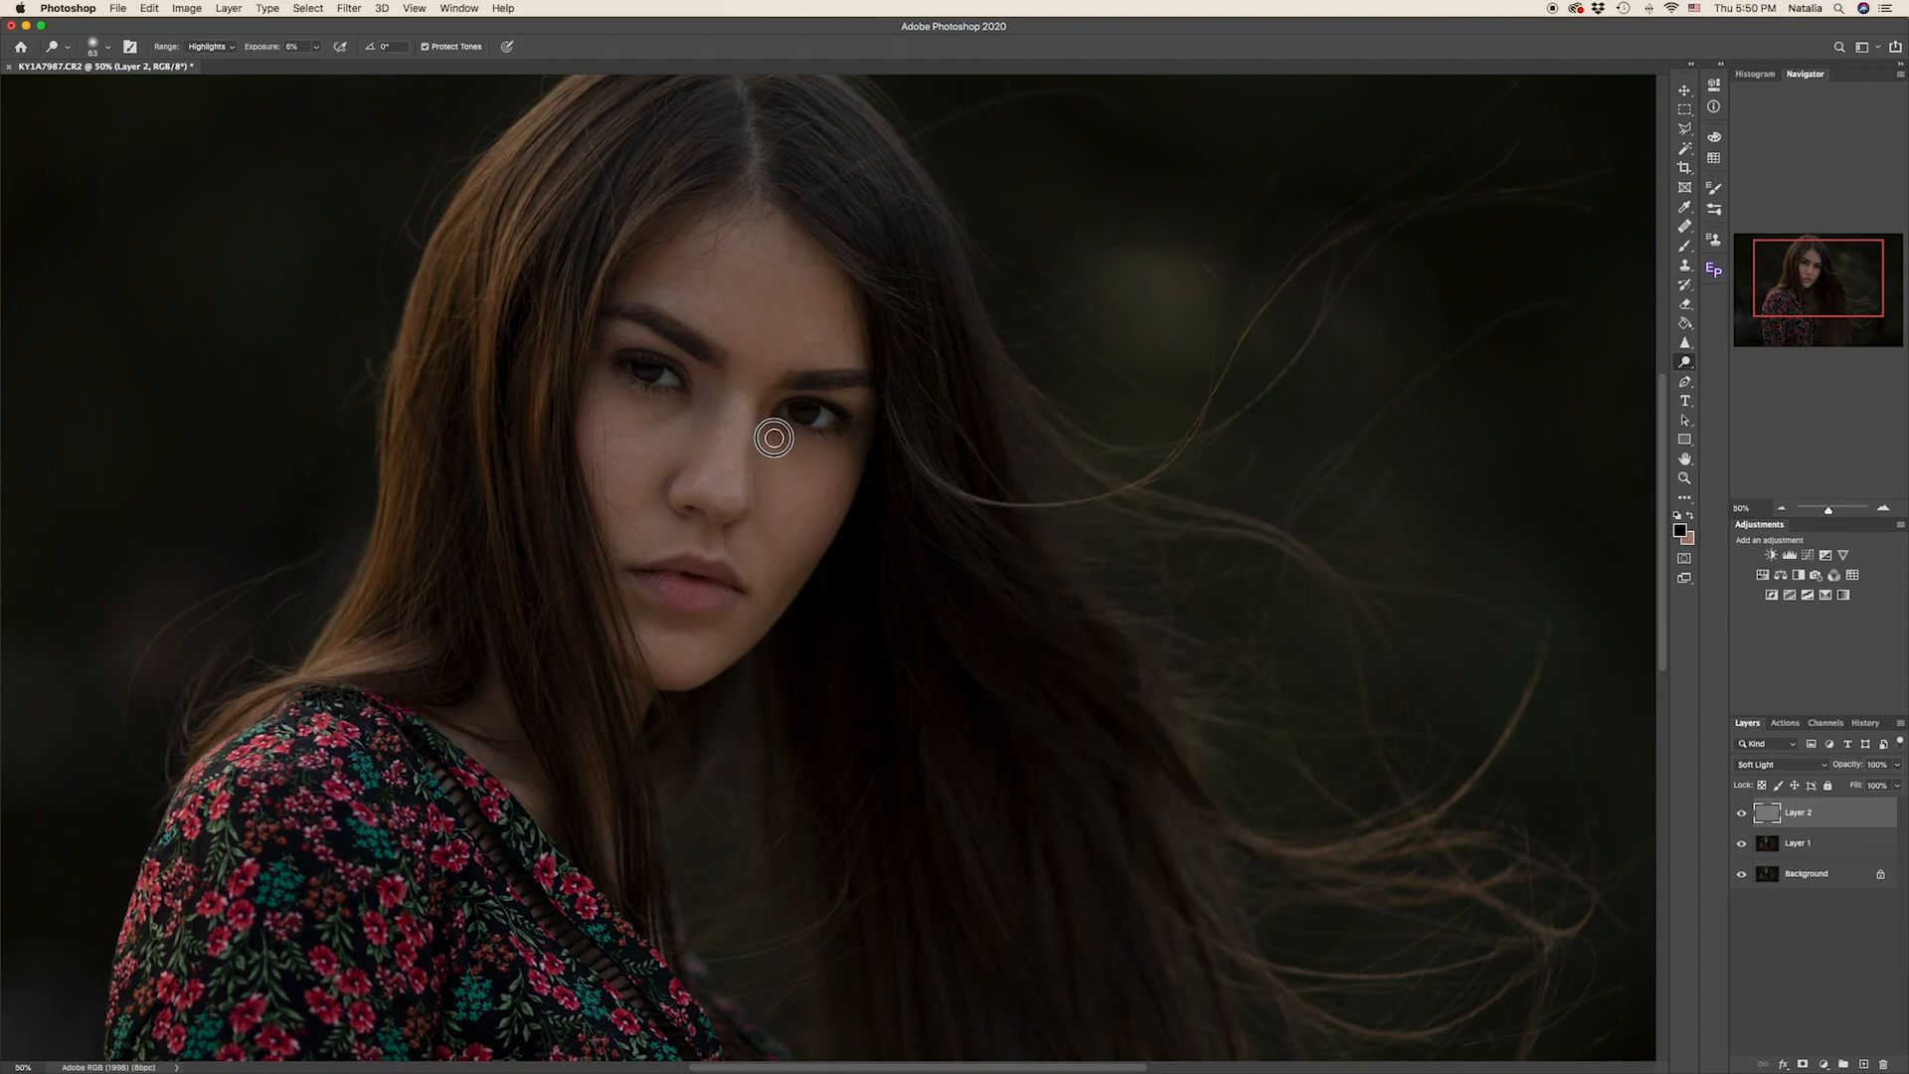
pyautogui.moveTo(801, 456)
pyautogui.mouseDown()
pyautogui.moveTo(694, 392)
pyautogui.moveTo(602, 446)
pyautogui.mouseUp()
# - Reduce the Dodge brush to 44 px and lighten the lower cheek beside the mouth and the skin beneath the eye
pyautogui.rightClick(848, 487)
pyautogui.moveTo(948, 520); pyautogui.dragTo(931, 521)
pyautogui.click(795, 572)
pyautogui.moveTo(754, 618)
pyautogui.mouseDown()
pyautogui.moveTo(803, 570)
pyautogui.moveTo(779, 604)
pyautogui.mouseUp()
pyautogui.moveTo(691, 408); pyautogui.dragTo(607, 430)
# - Add a Black & White adjustment layer above the dodged gray layer to turn the portrait monochrome
pyautogui.press('super+minus')
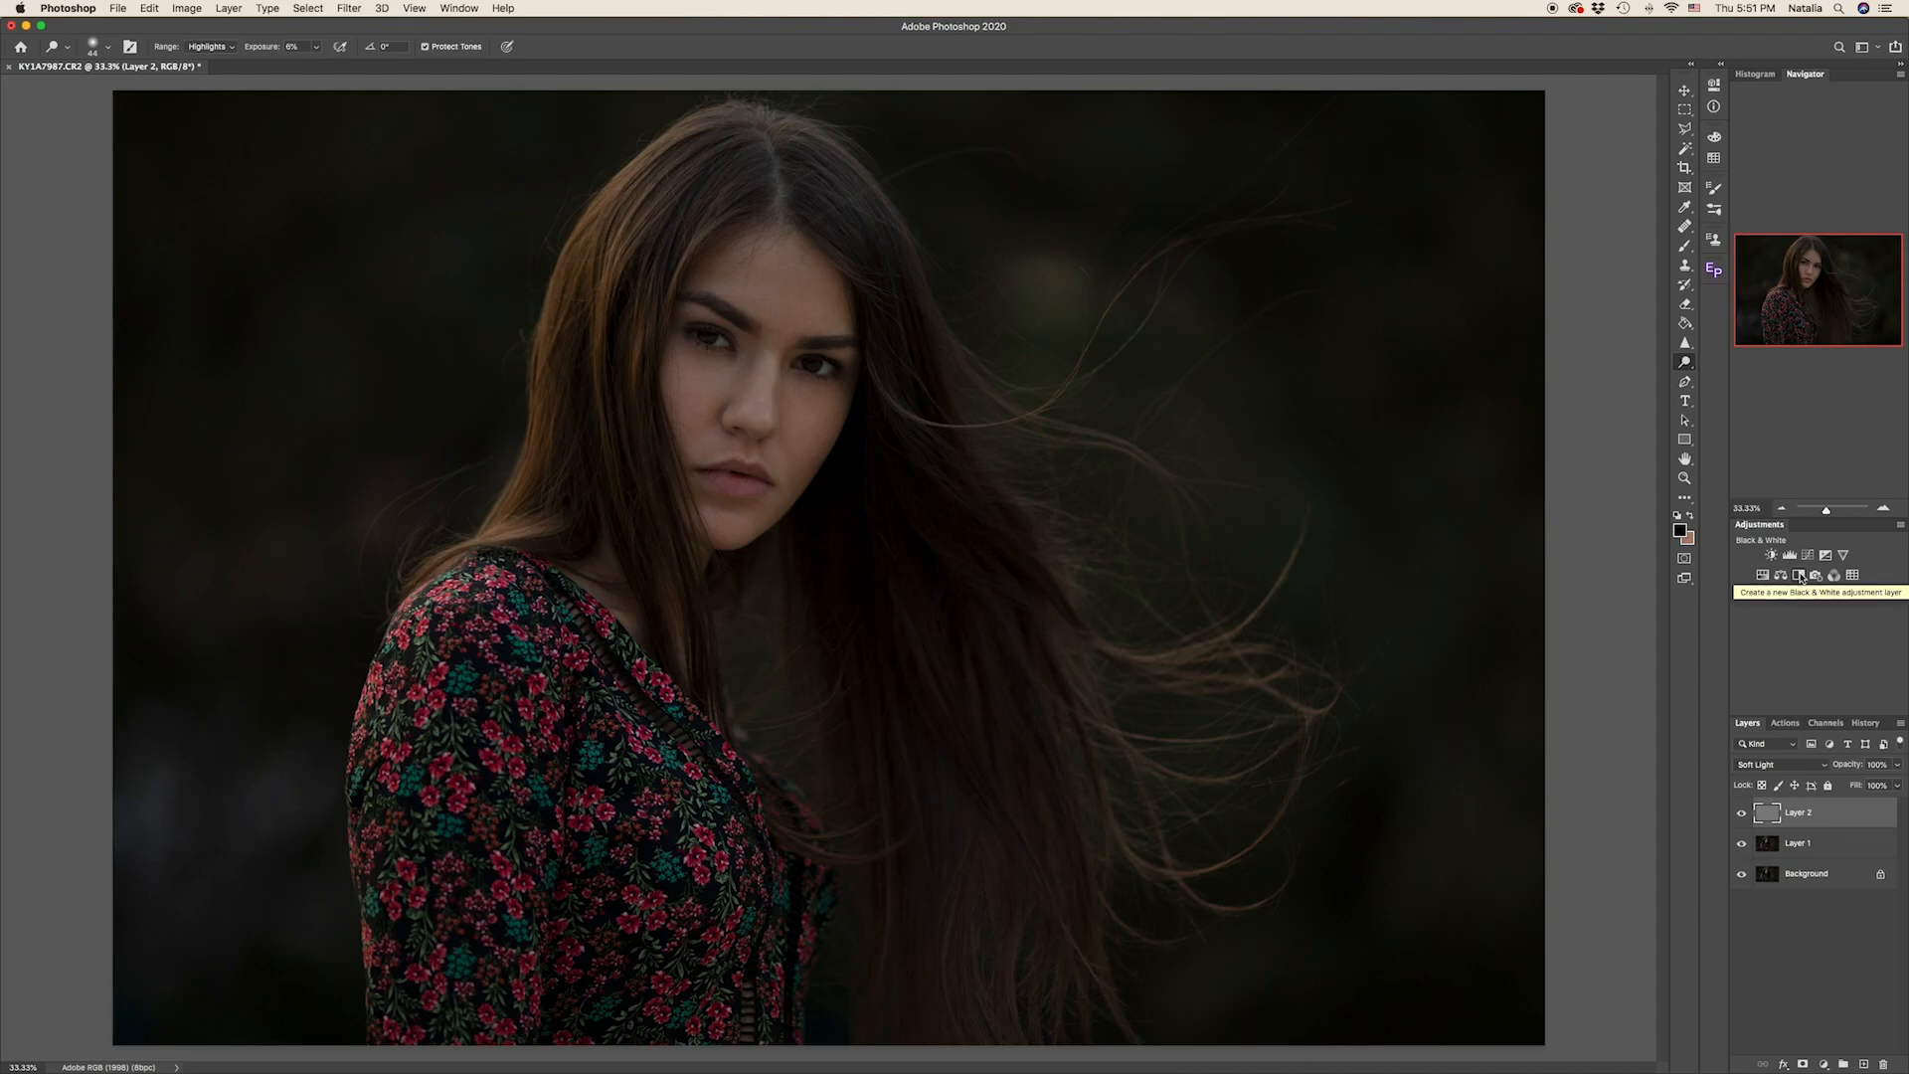
pyautogui.click(1802, 577)
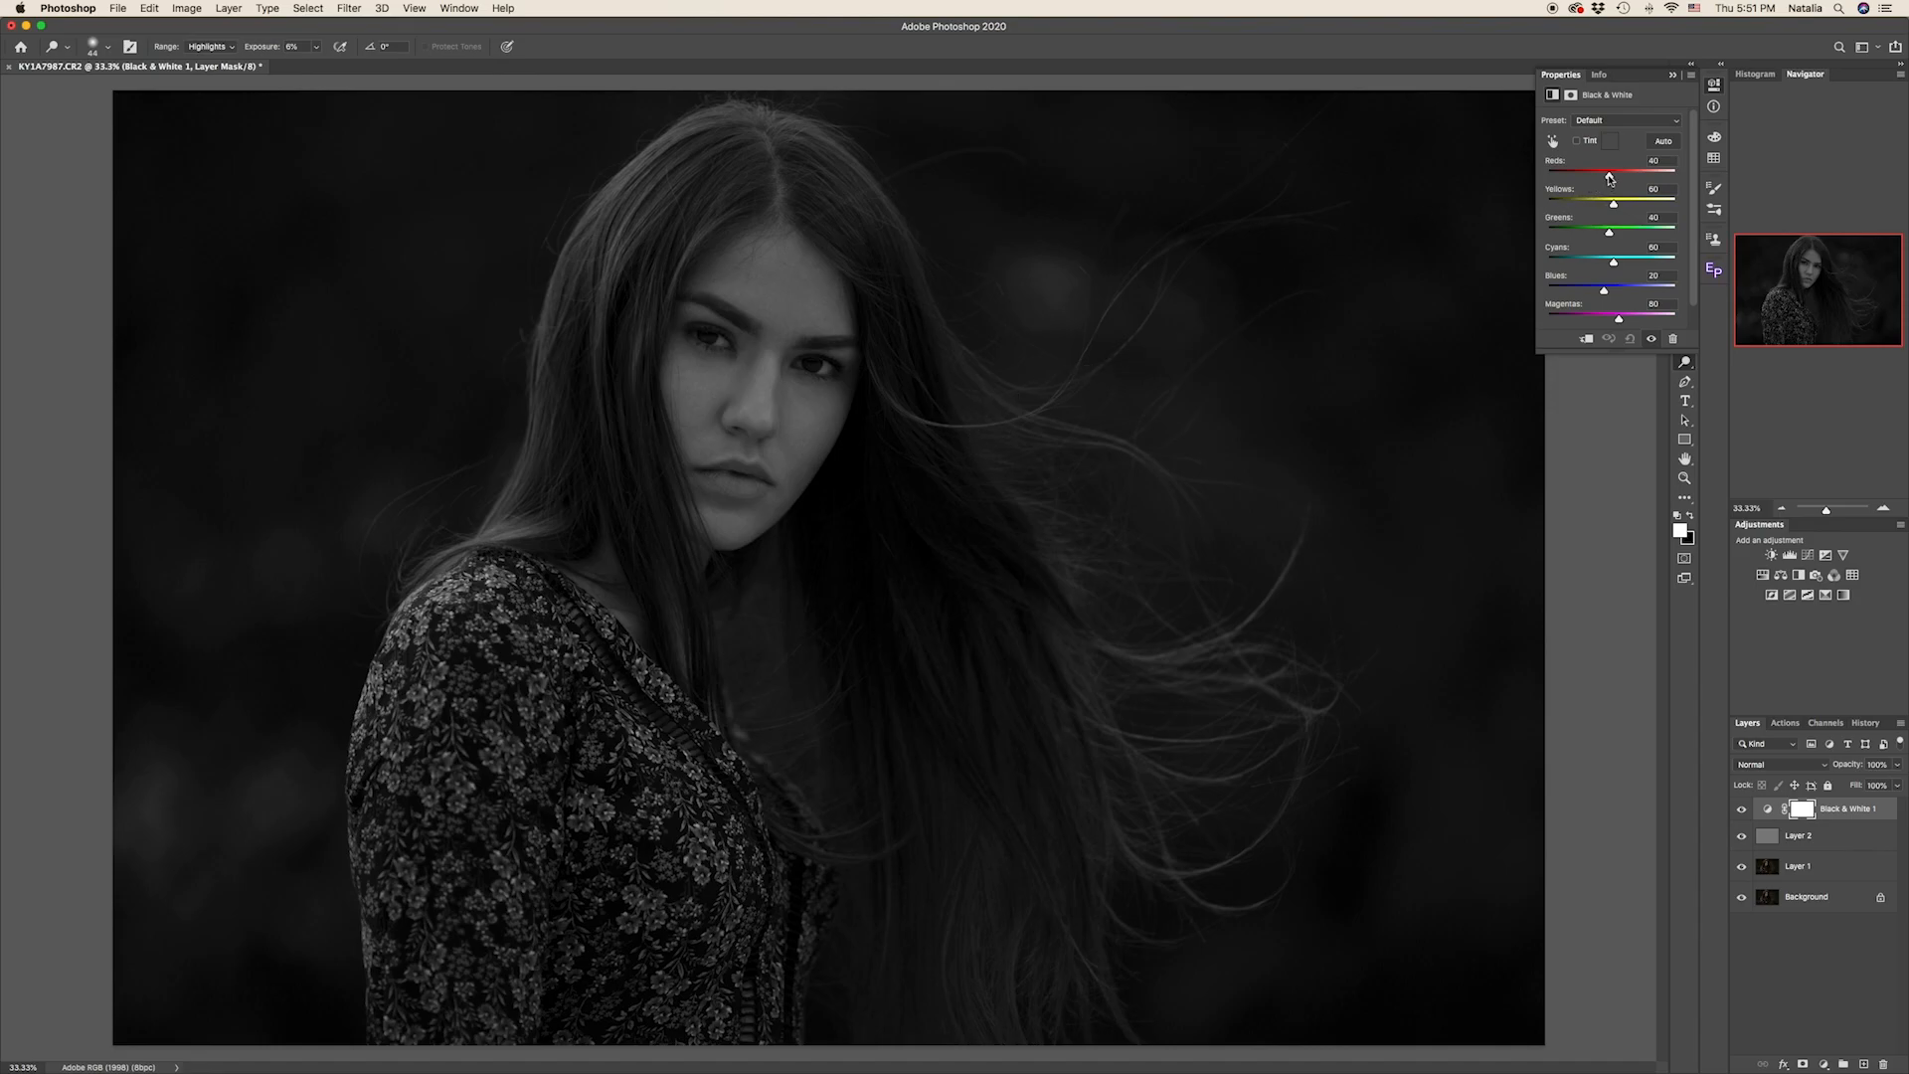
# - Try different greens and magentas values in the Black & White adjustment, undoing each change
pyautogui.moveTo(1610, 179)
pyautogui.mouseDown()
pyautogui.moveTo(1653, 174)
pyautogui.moveTo(1547, 171)
pyautogui.moveTo(1610, 175)
pyautogui.moveTo(1633, 204)
pyautogui.moveTo(1596, 204)
pyautogui.moveTo(1614, 204)
pyautogui.mouseUp()
pyautogui.moveTo(1610, 235); pyautogui.dragTo(1617, 232)
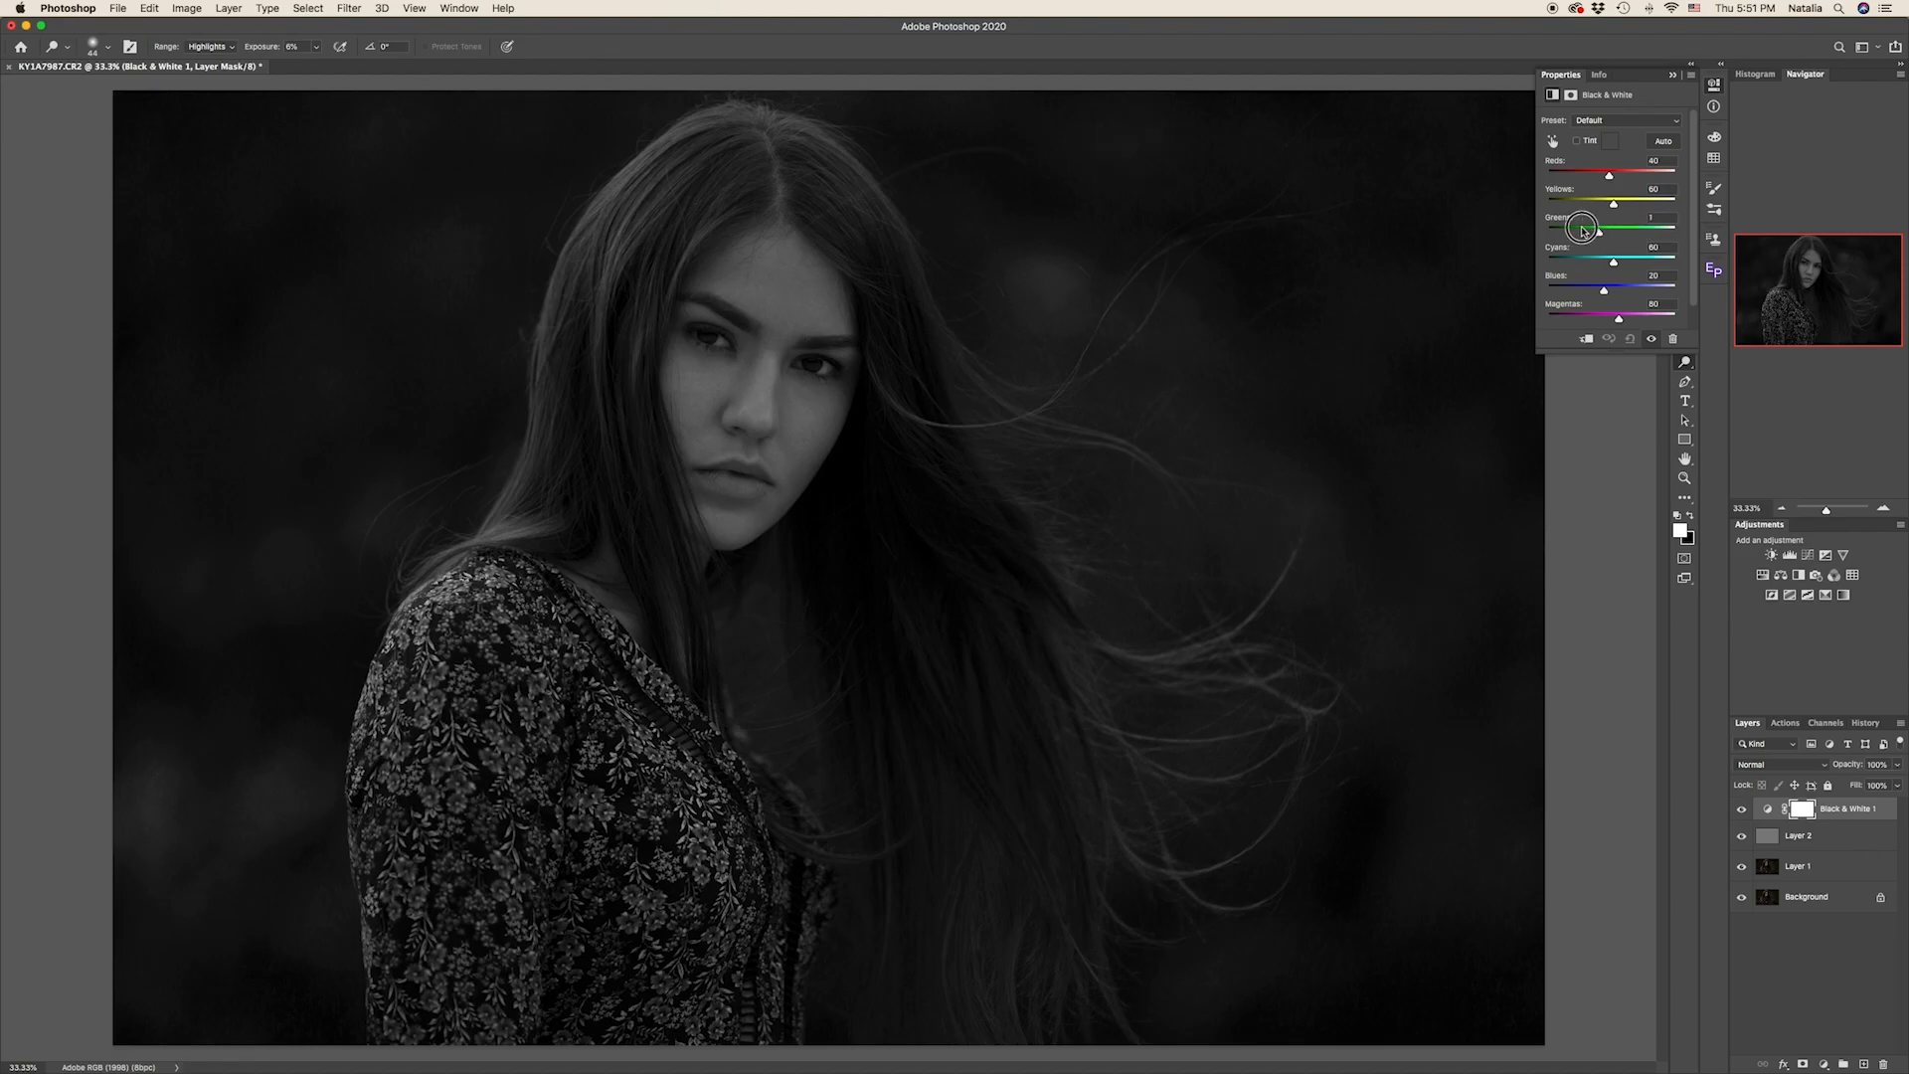
pyautogui.press('super+z')
pyautogui.moveTo(1620, 321)
pyautogui.mouseDown()
pyautogui.moveTo(1668, 319)
pyautogui.moveTo(1598, 321)
pyautogui.moveTo(1680, 321)
pyautogui.moveTo(1587, 319)
pyautogui.moveTo(1612, 319)
pyautogui.mouseUp()
pyautogui.press('super+z')
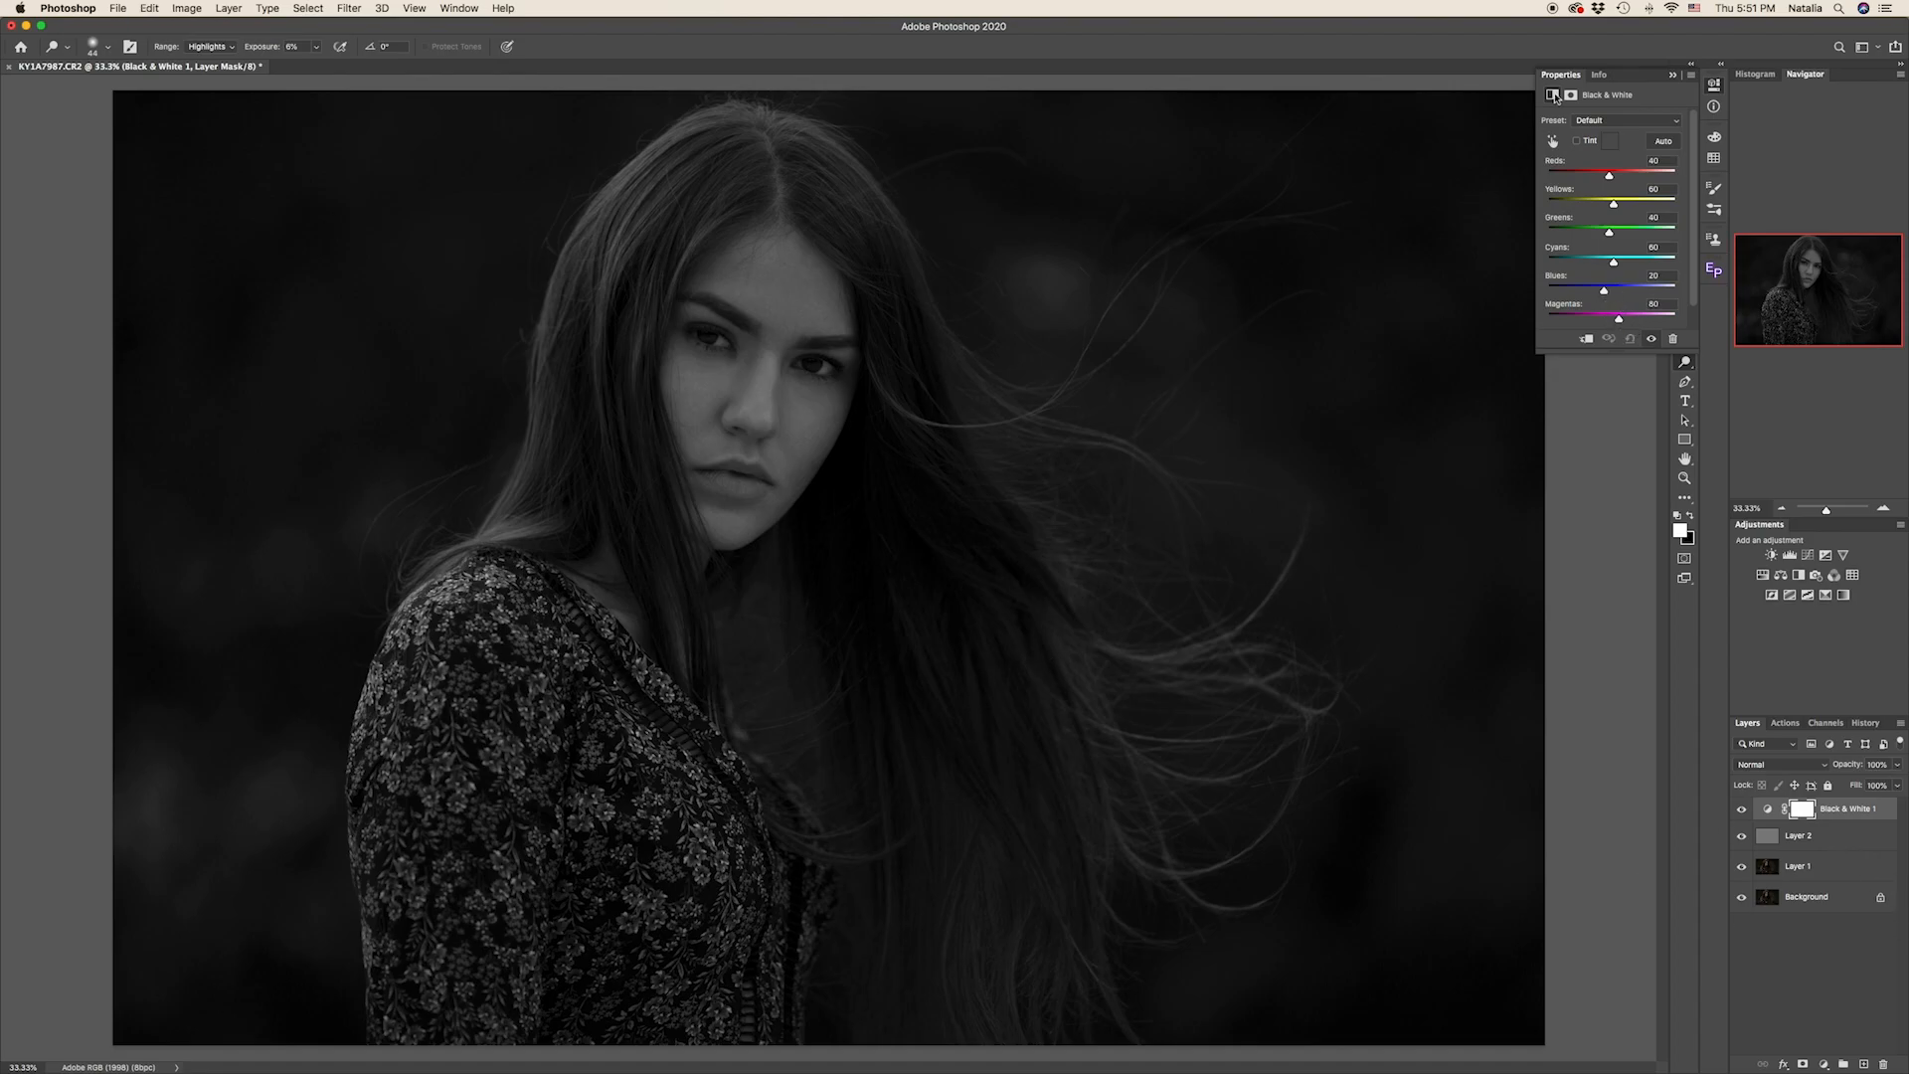
# - Flatten the image and run the Play me action from the LMS masks set to generate luminosity mask channels
pyautogui.click(1673, 75)
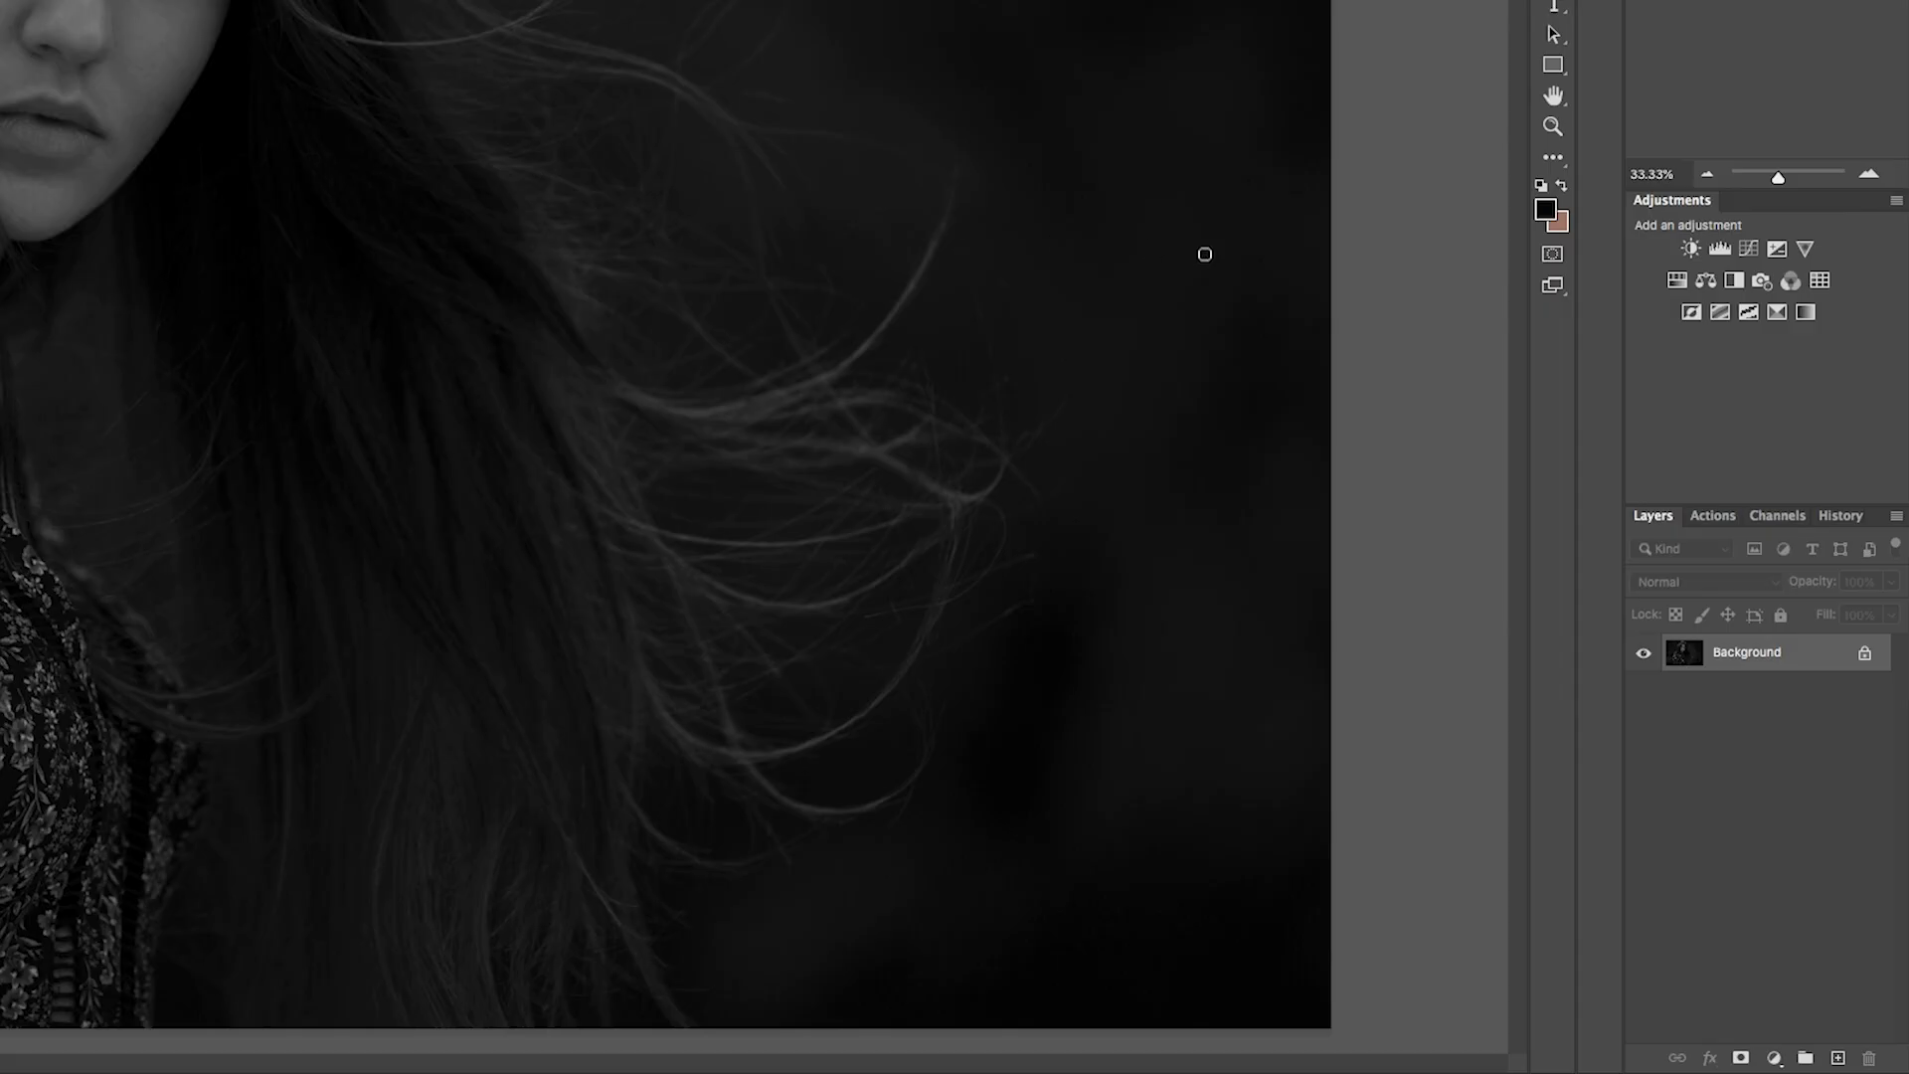
pyautogui.click(1721, 519)
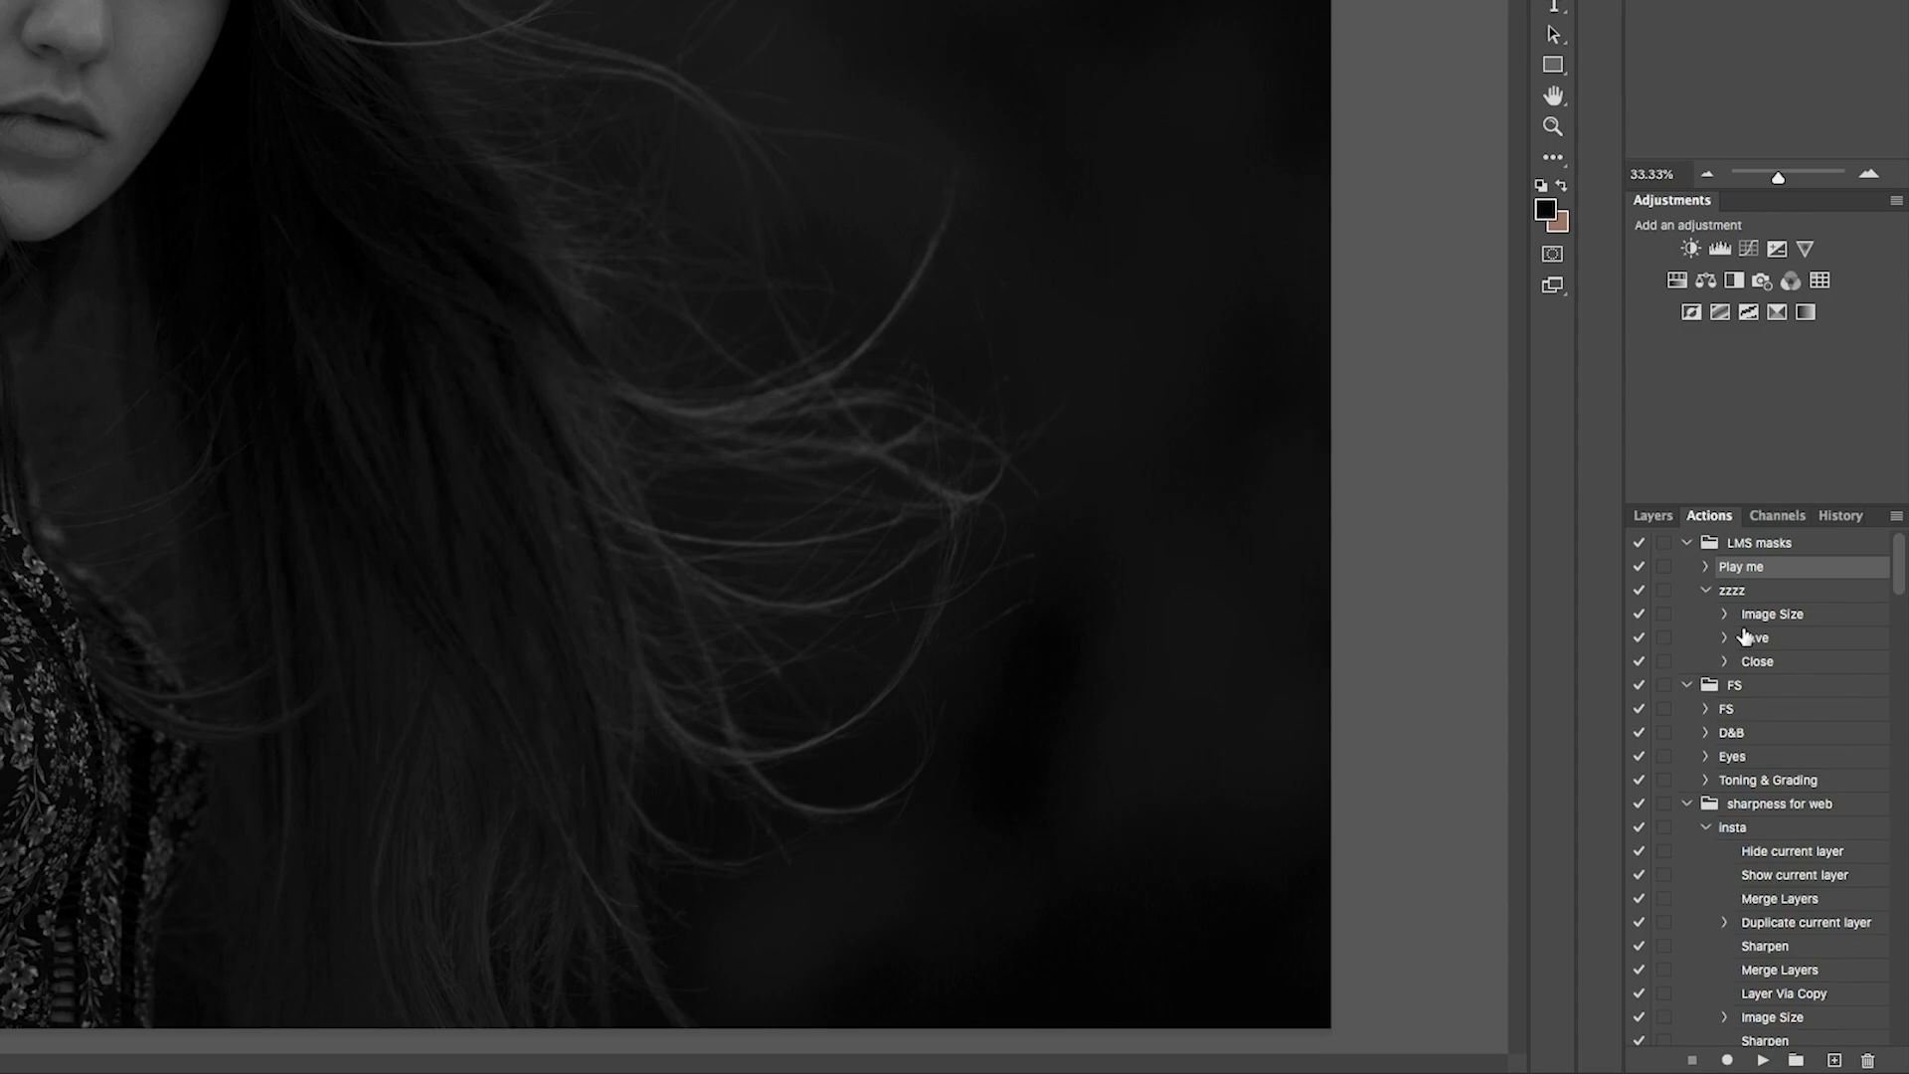
pyautogui.click(1687, 544)
pyautogui.click(1688, 544)
pyautogui.click(1762, 1060)
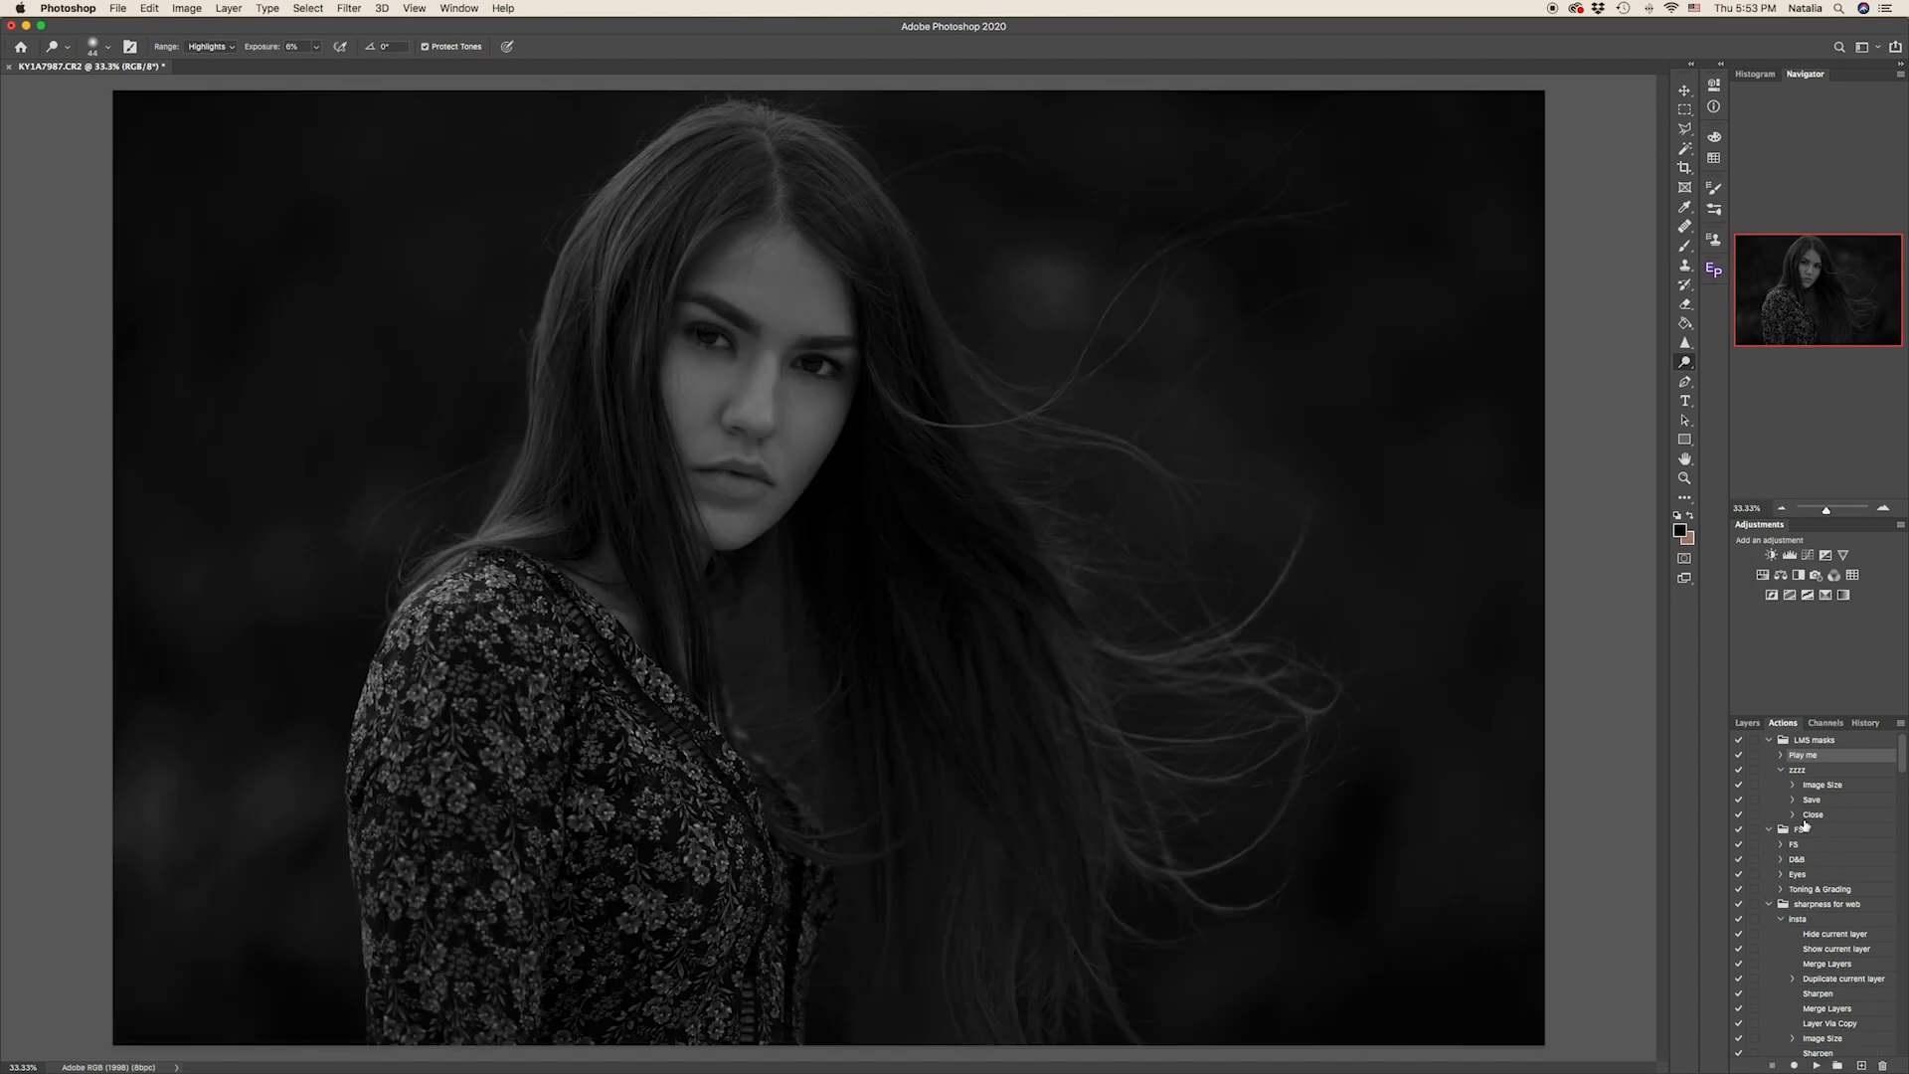
# - Examine the generated luminosity channels, viewing Light1 and Light2 individually
pyautogui.click(1748, 723)
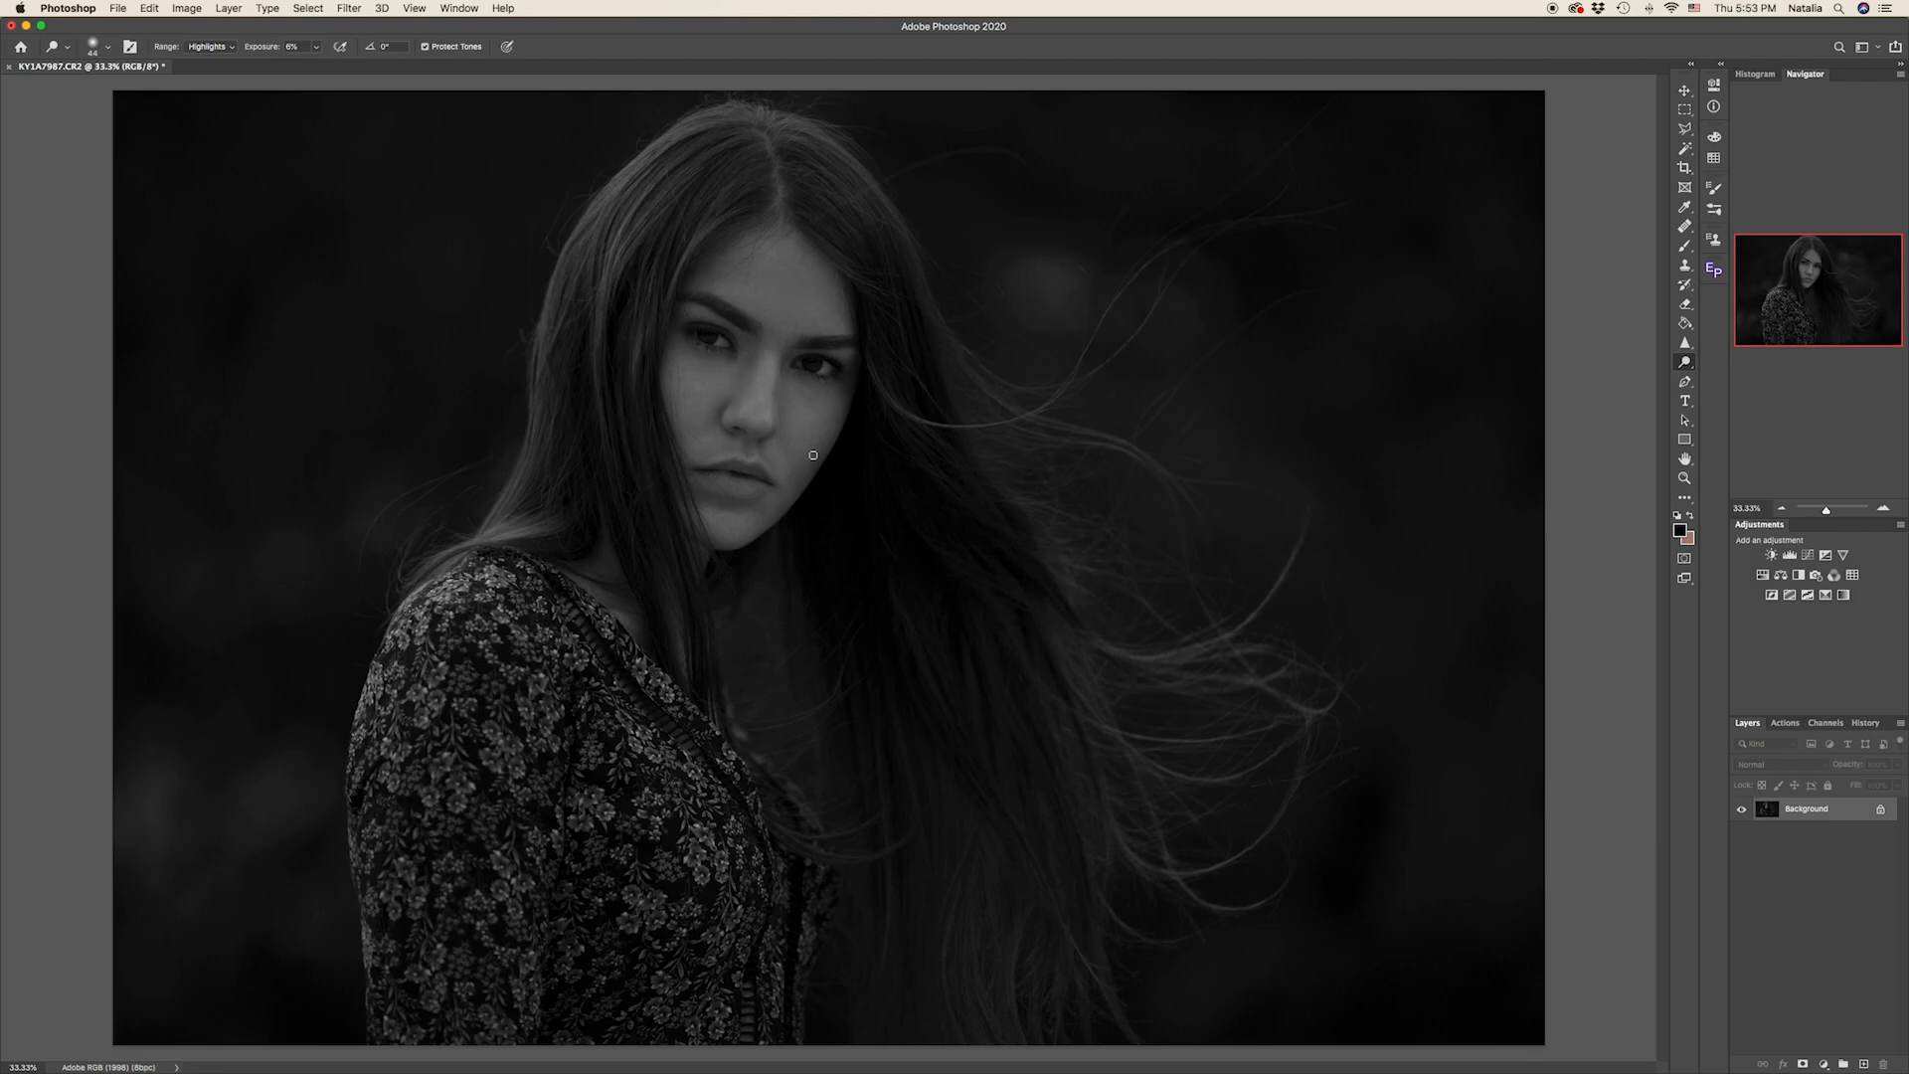
pyautogui.click(1787, 723)
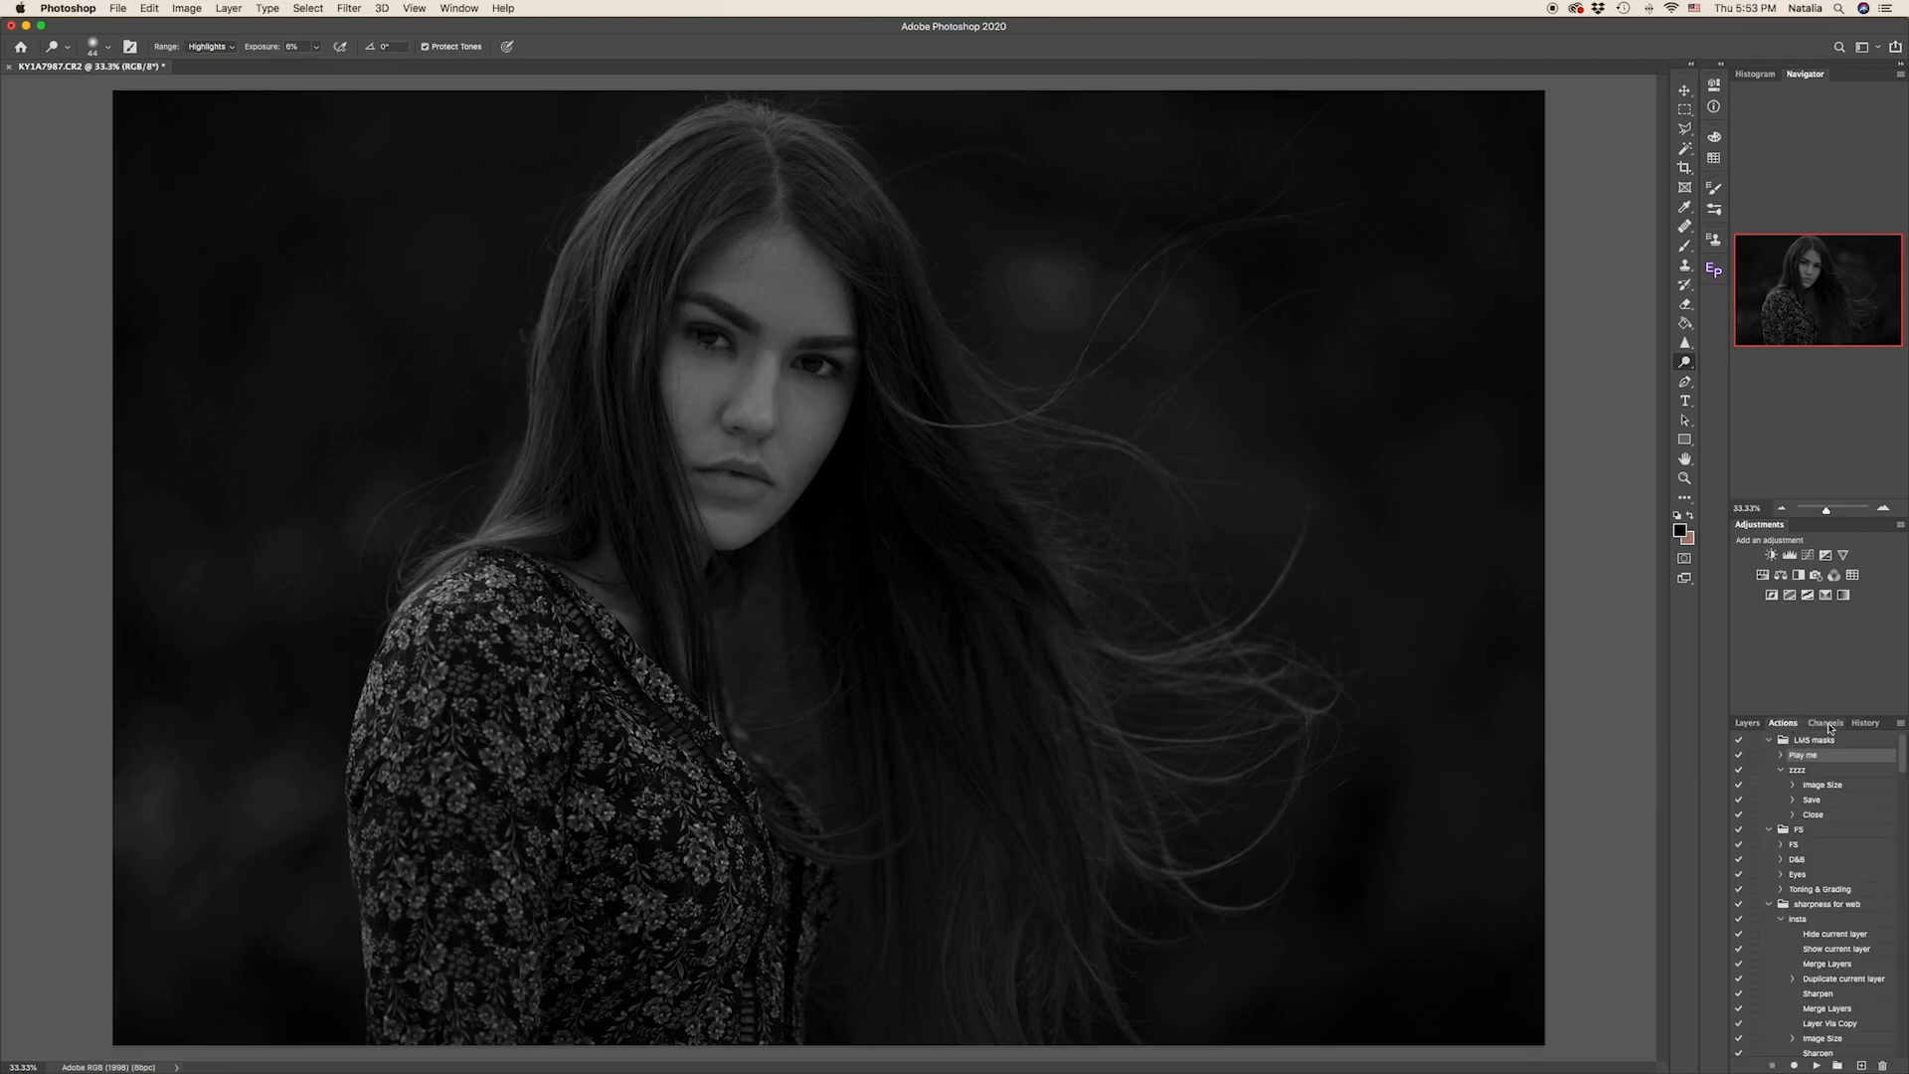
pyautogui.click(1829, 726)
pyautogui.click(1748, 724)
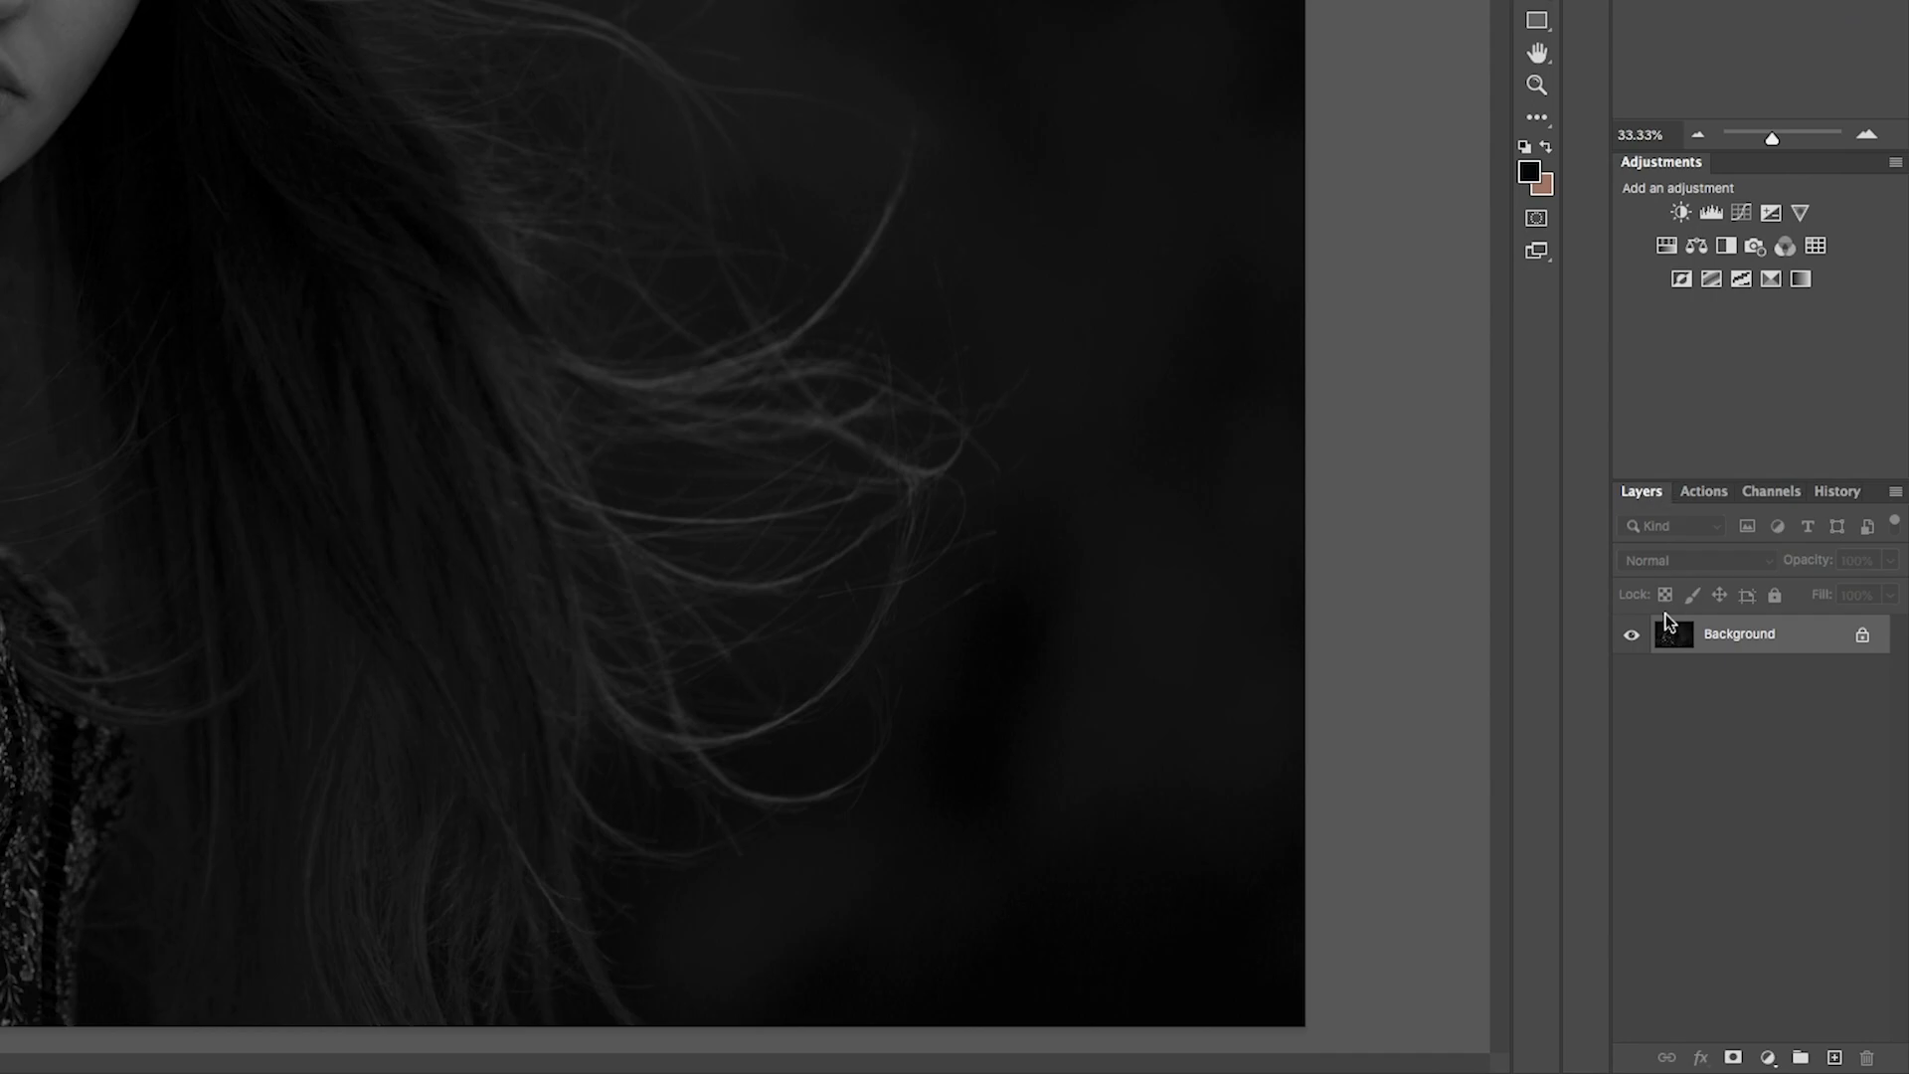
pyautogui.click(1774, 491)
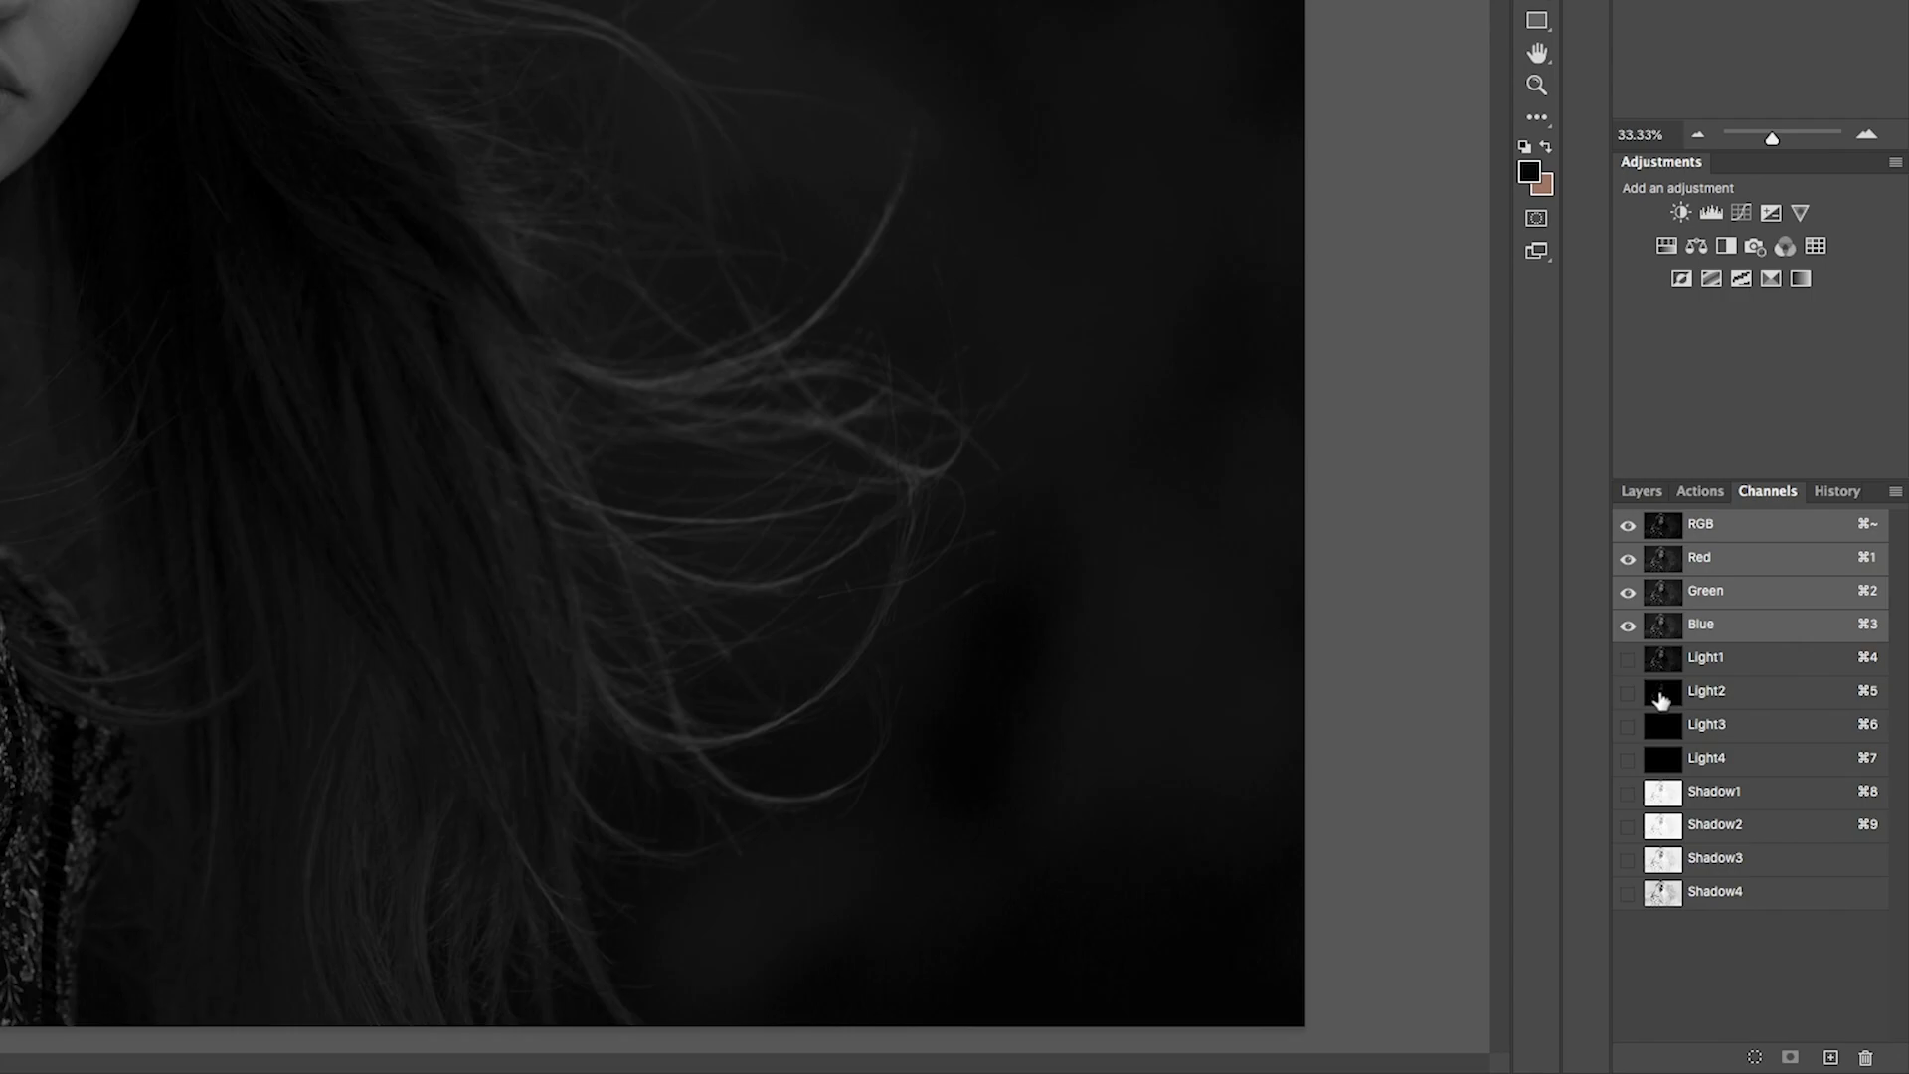
pyautogui.click(1714, 664)
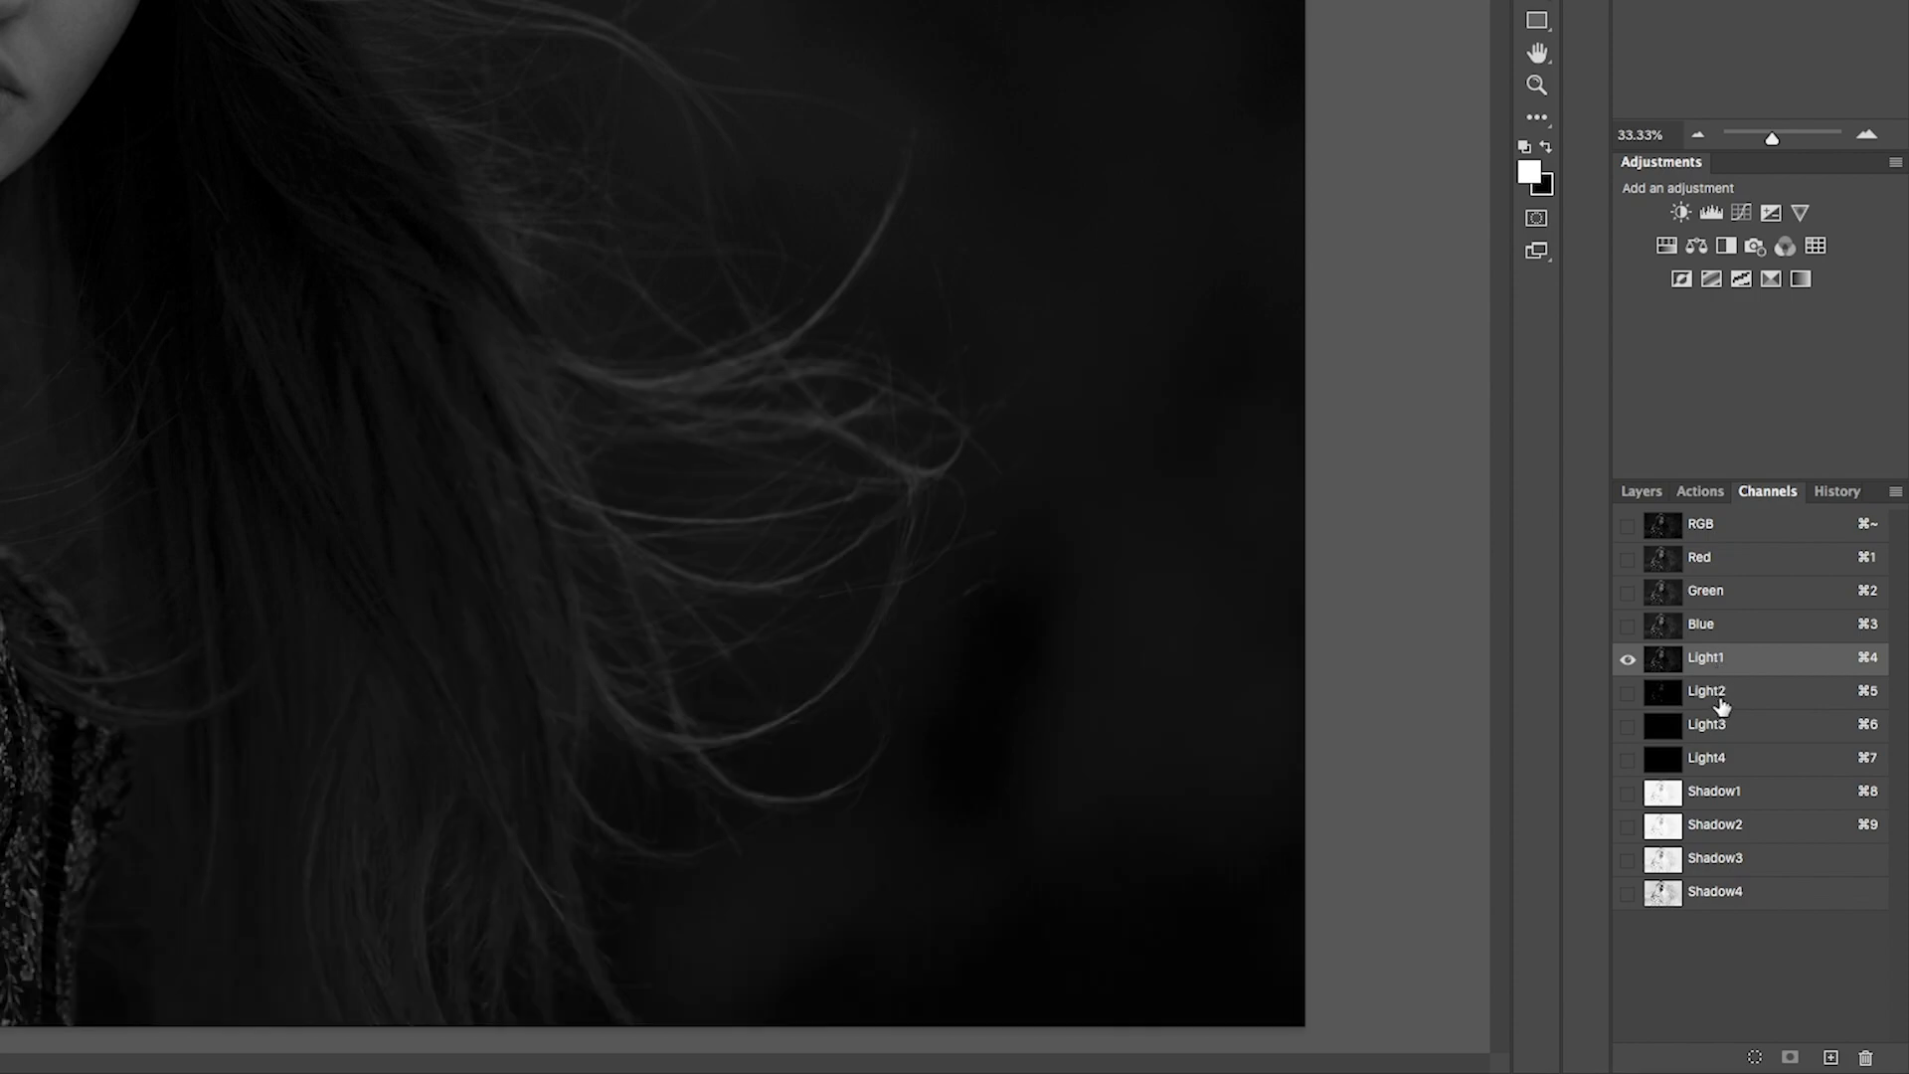
pyautogui.click(1715, 699)
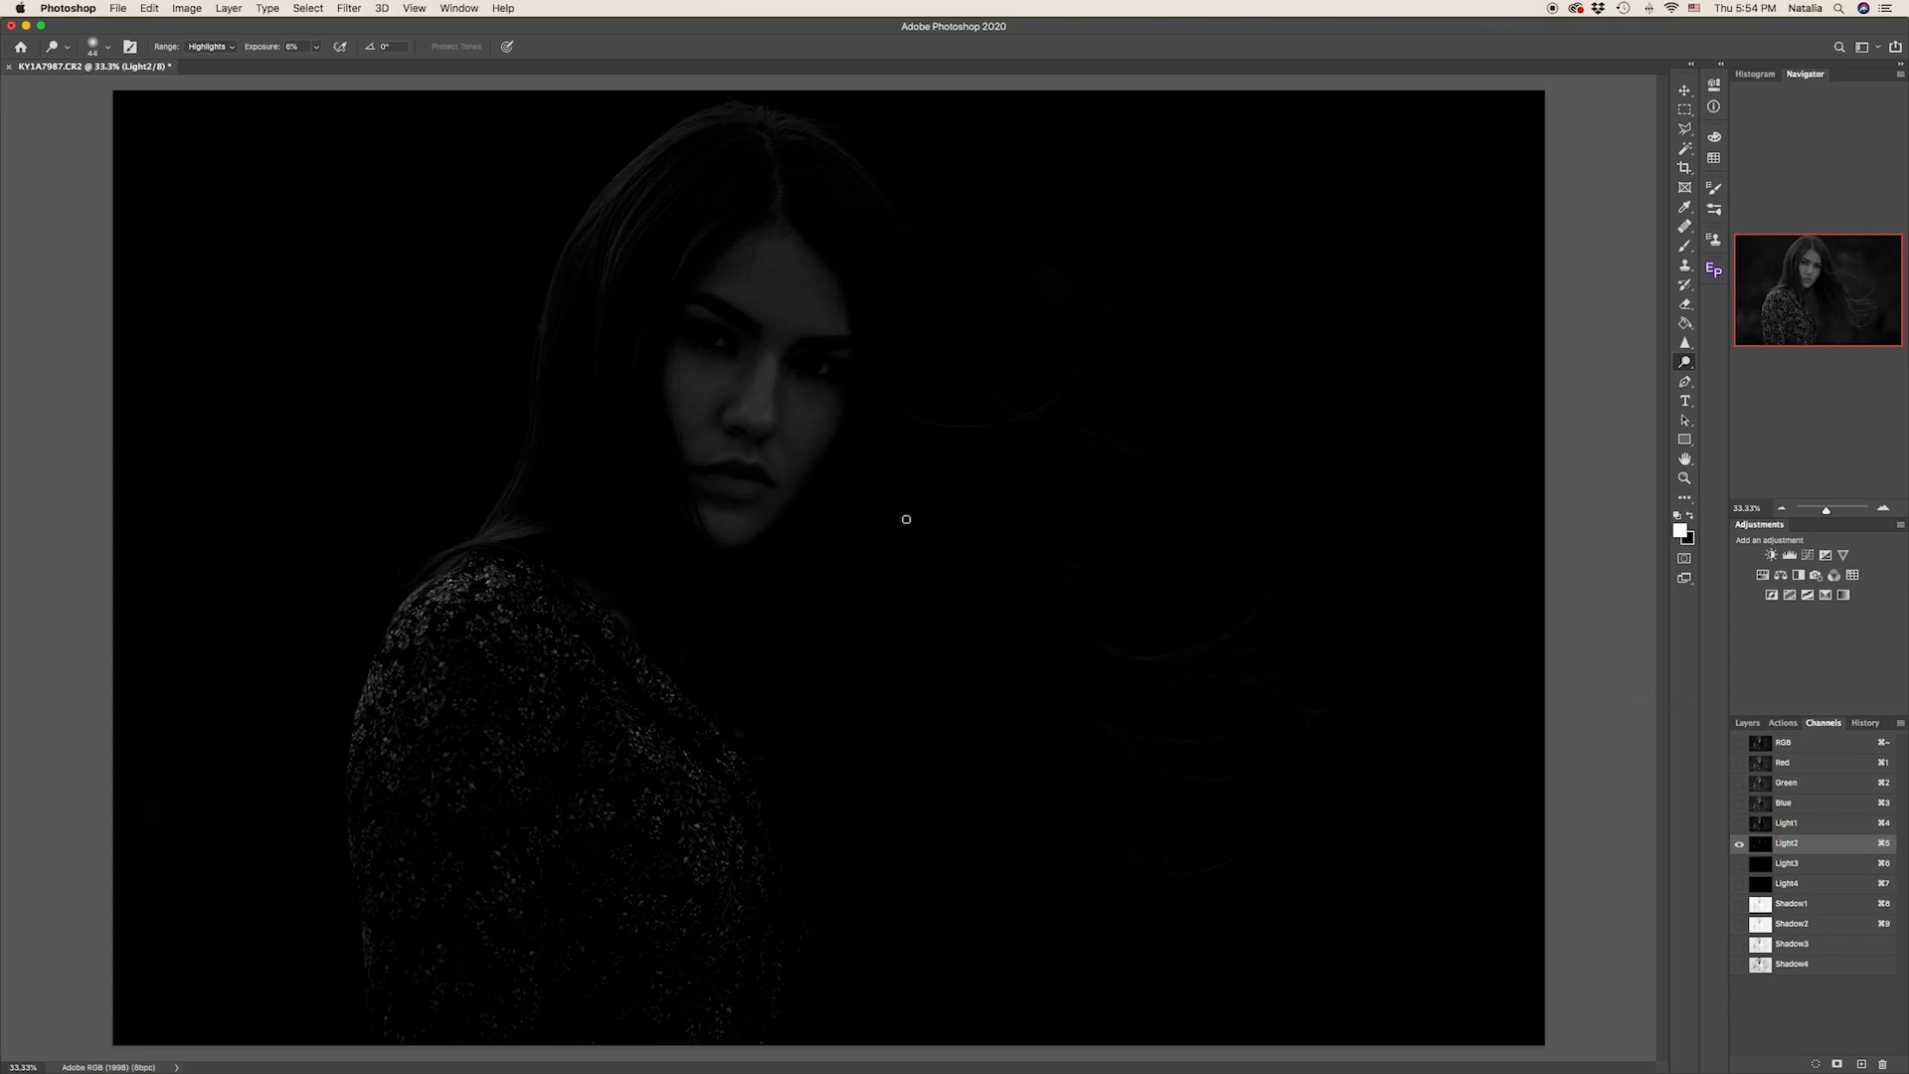
# - Restore the RGB composite and add a Curves layer masked by the Light2 channel, raising the curve at input 64 to output 174
pyautogui.click(1785, 742)
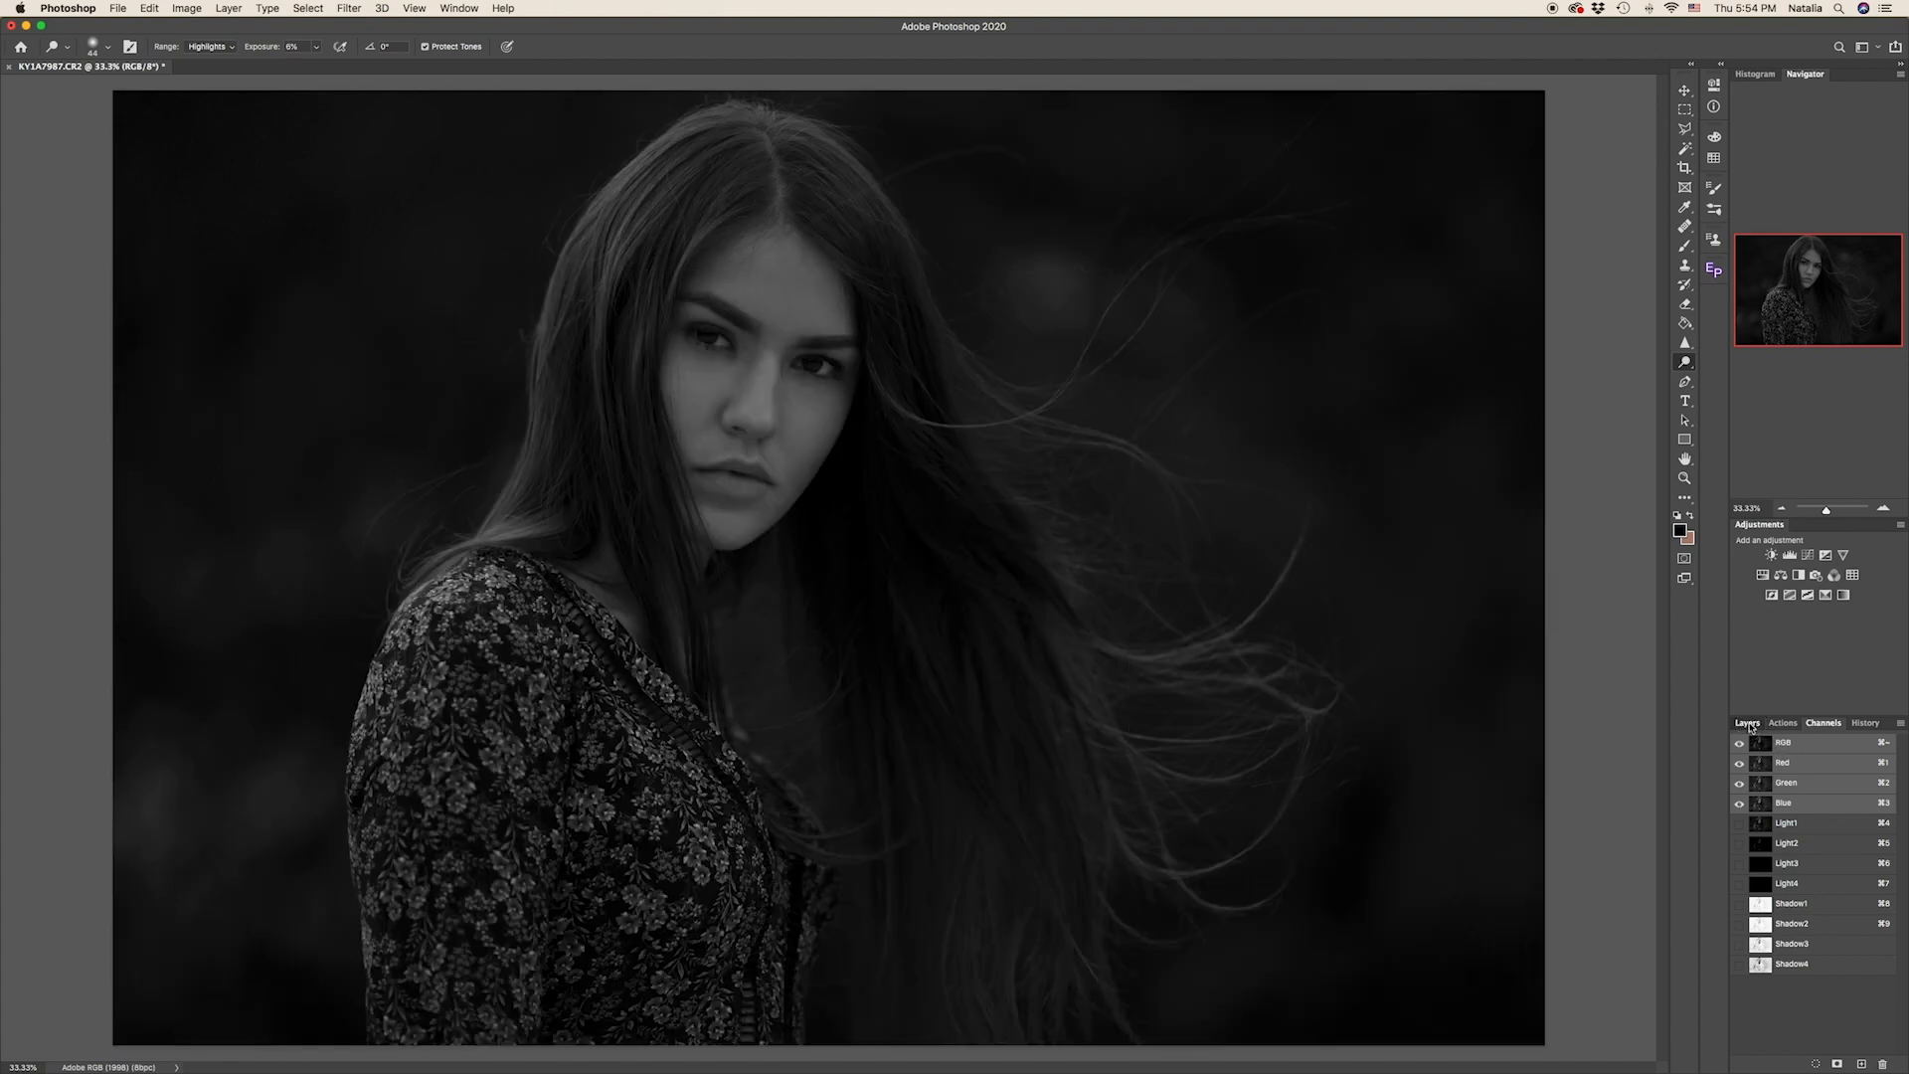
pyautogui.click(1747, 723)
pyautogui.click(1811, 556)
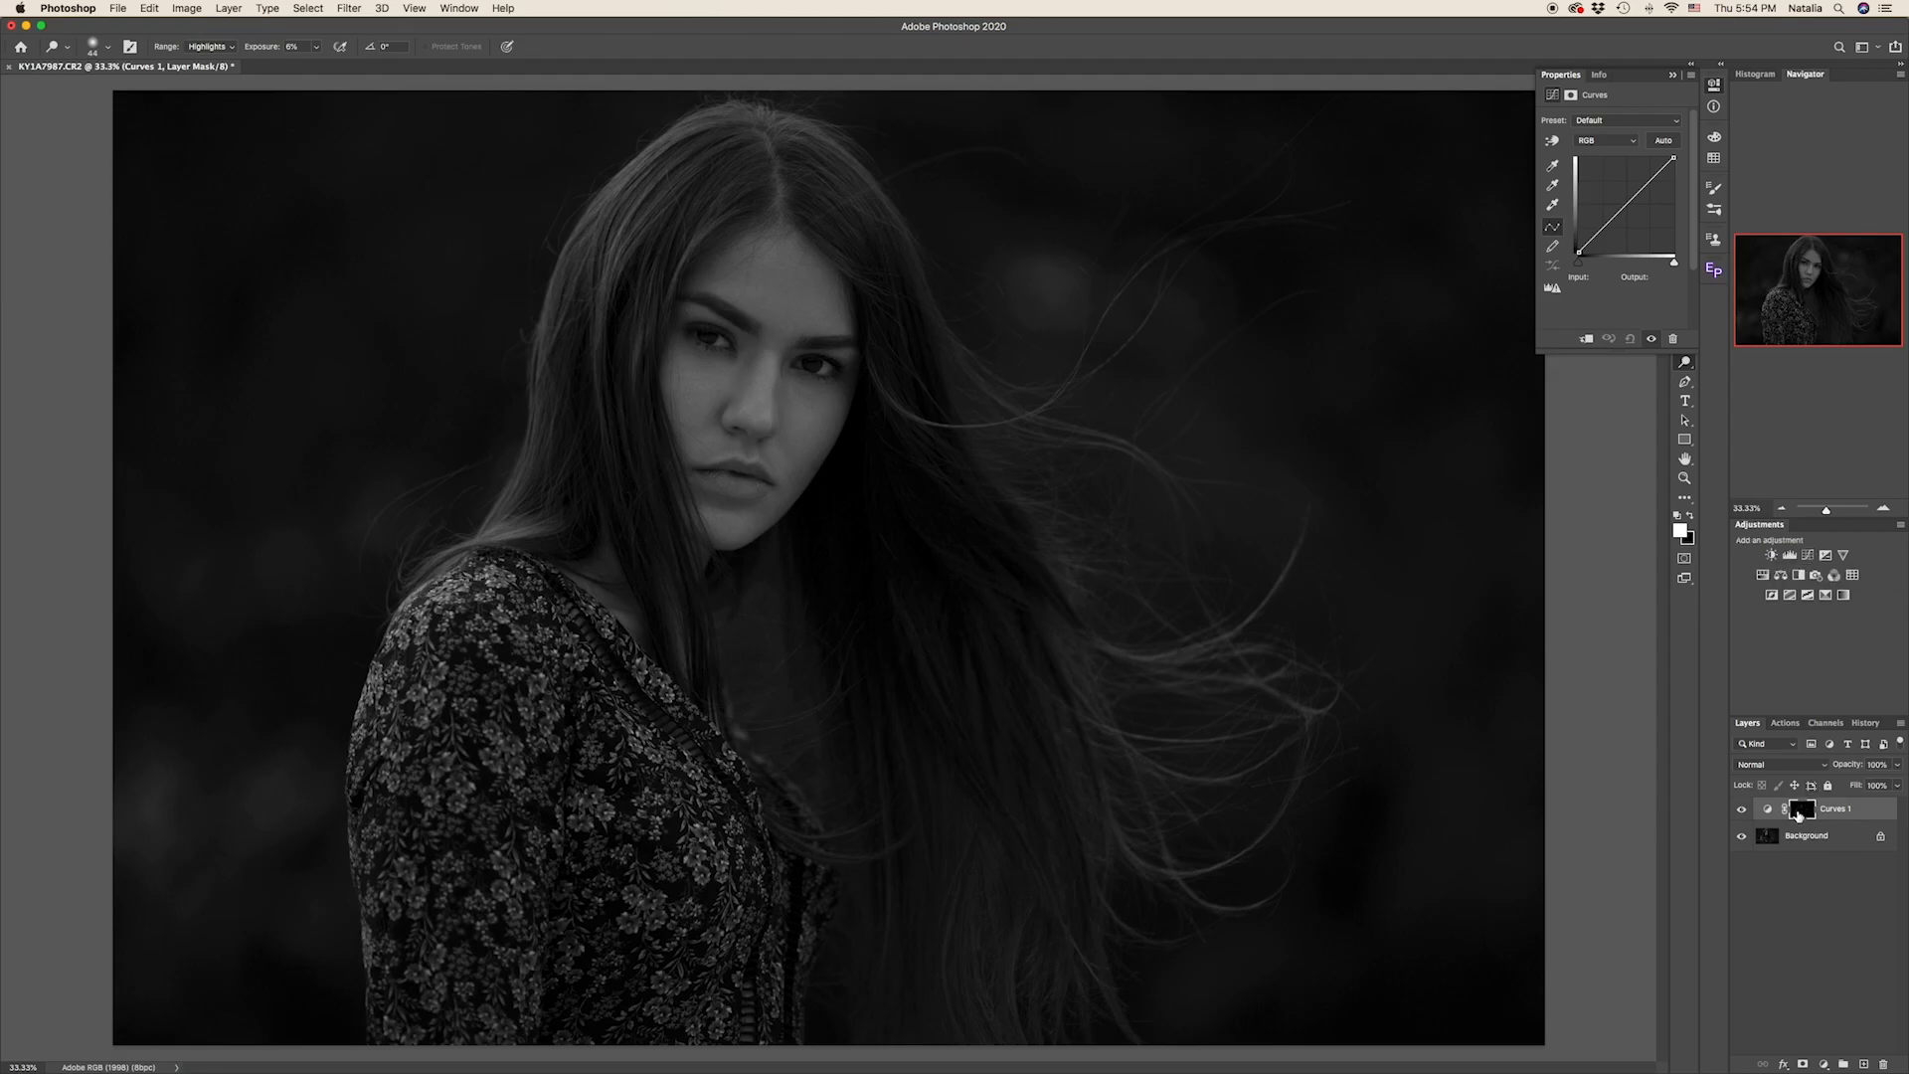
pyautogui.press('super+i')
pyautogui.click(1623, 208)
pyautogui.moveTo(1623, 209)
pyautogui.mouseDown()
pyautogui.moveTo(1587, 184)
pyautogui.moveTo(1643, 231)
pyautogui.moveTo(1603, 187)
pyautogui.mouseUp()
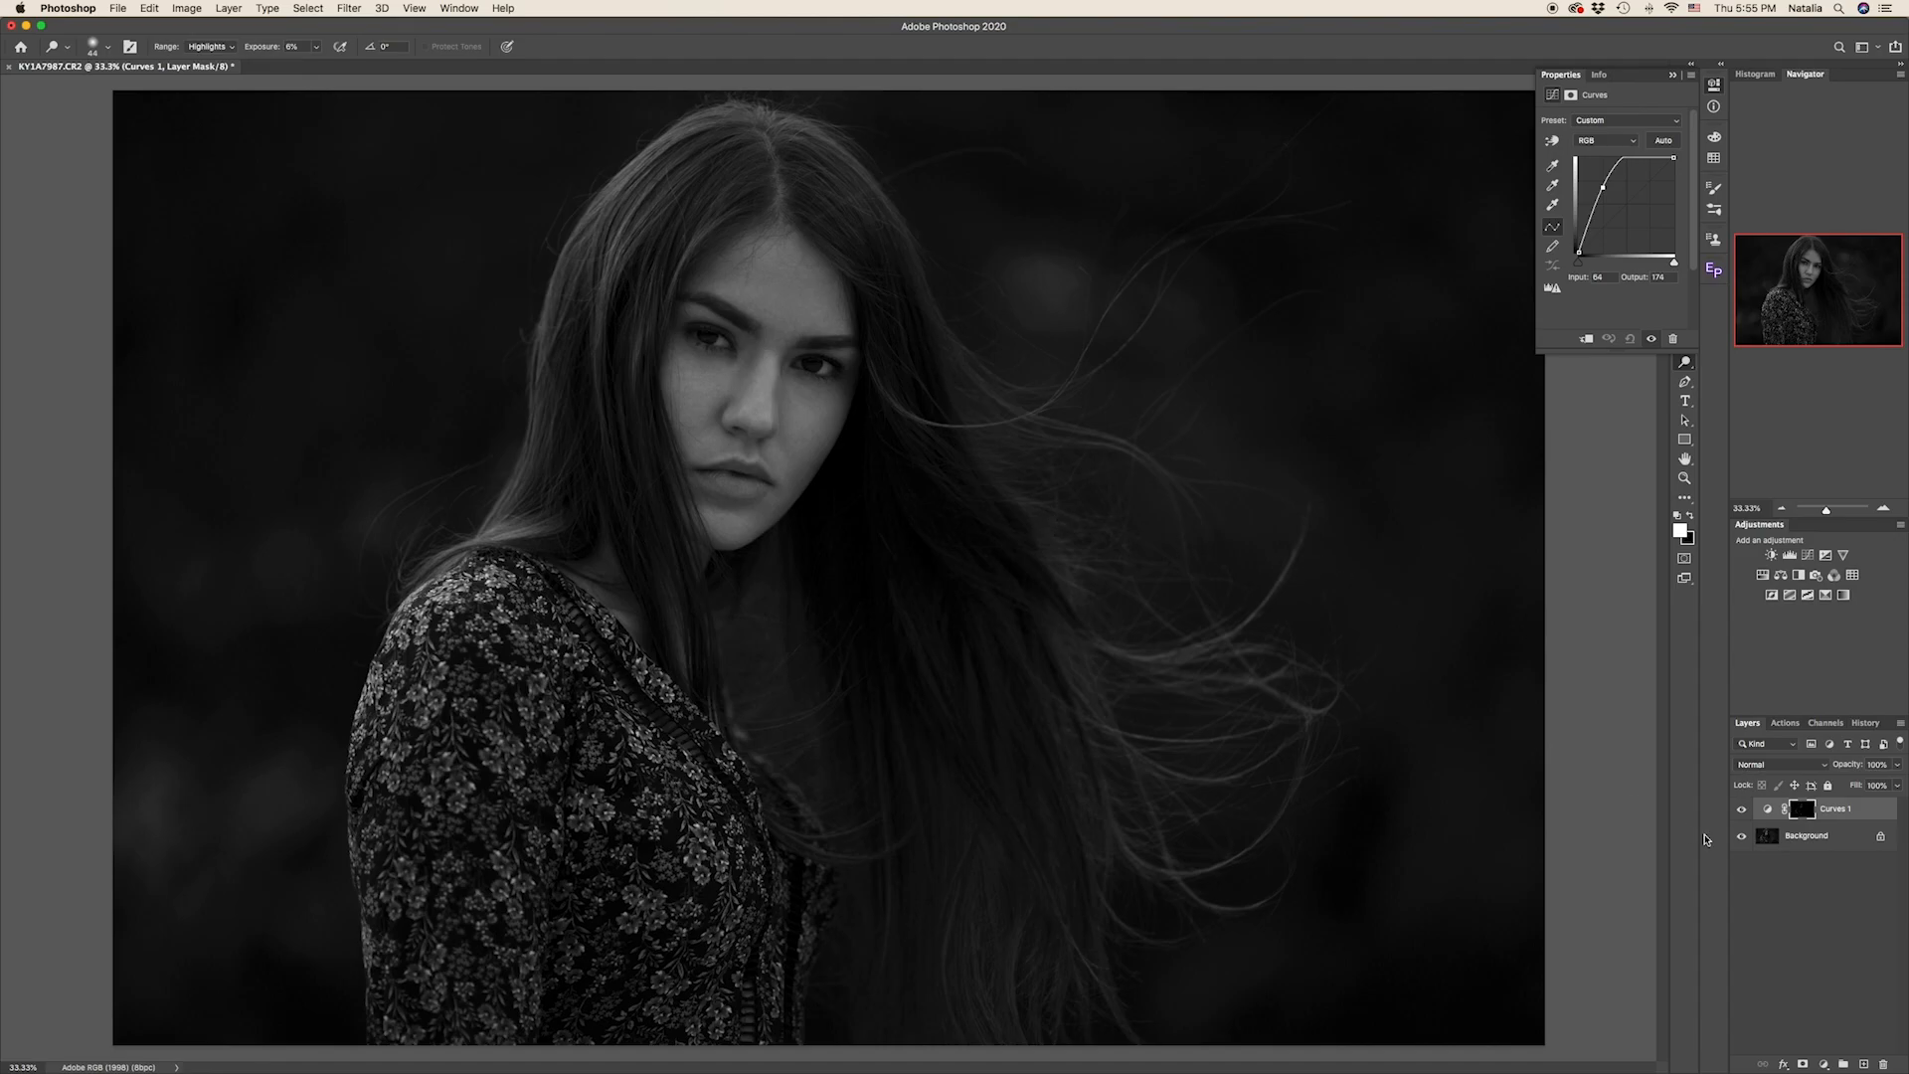
pyautogui.click(1741, 810)
pyautogui.click(1742, 810)
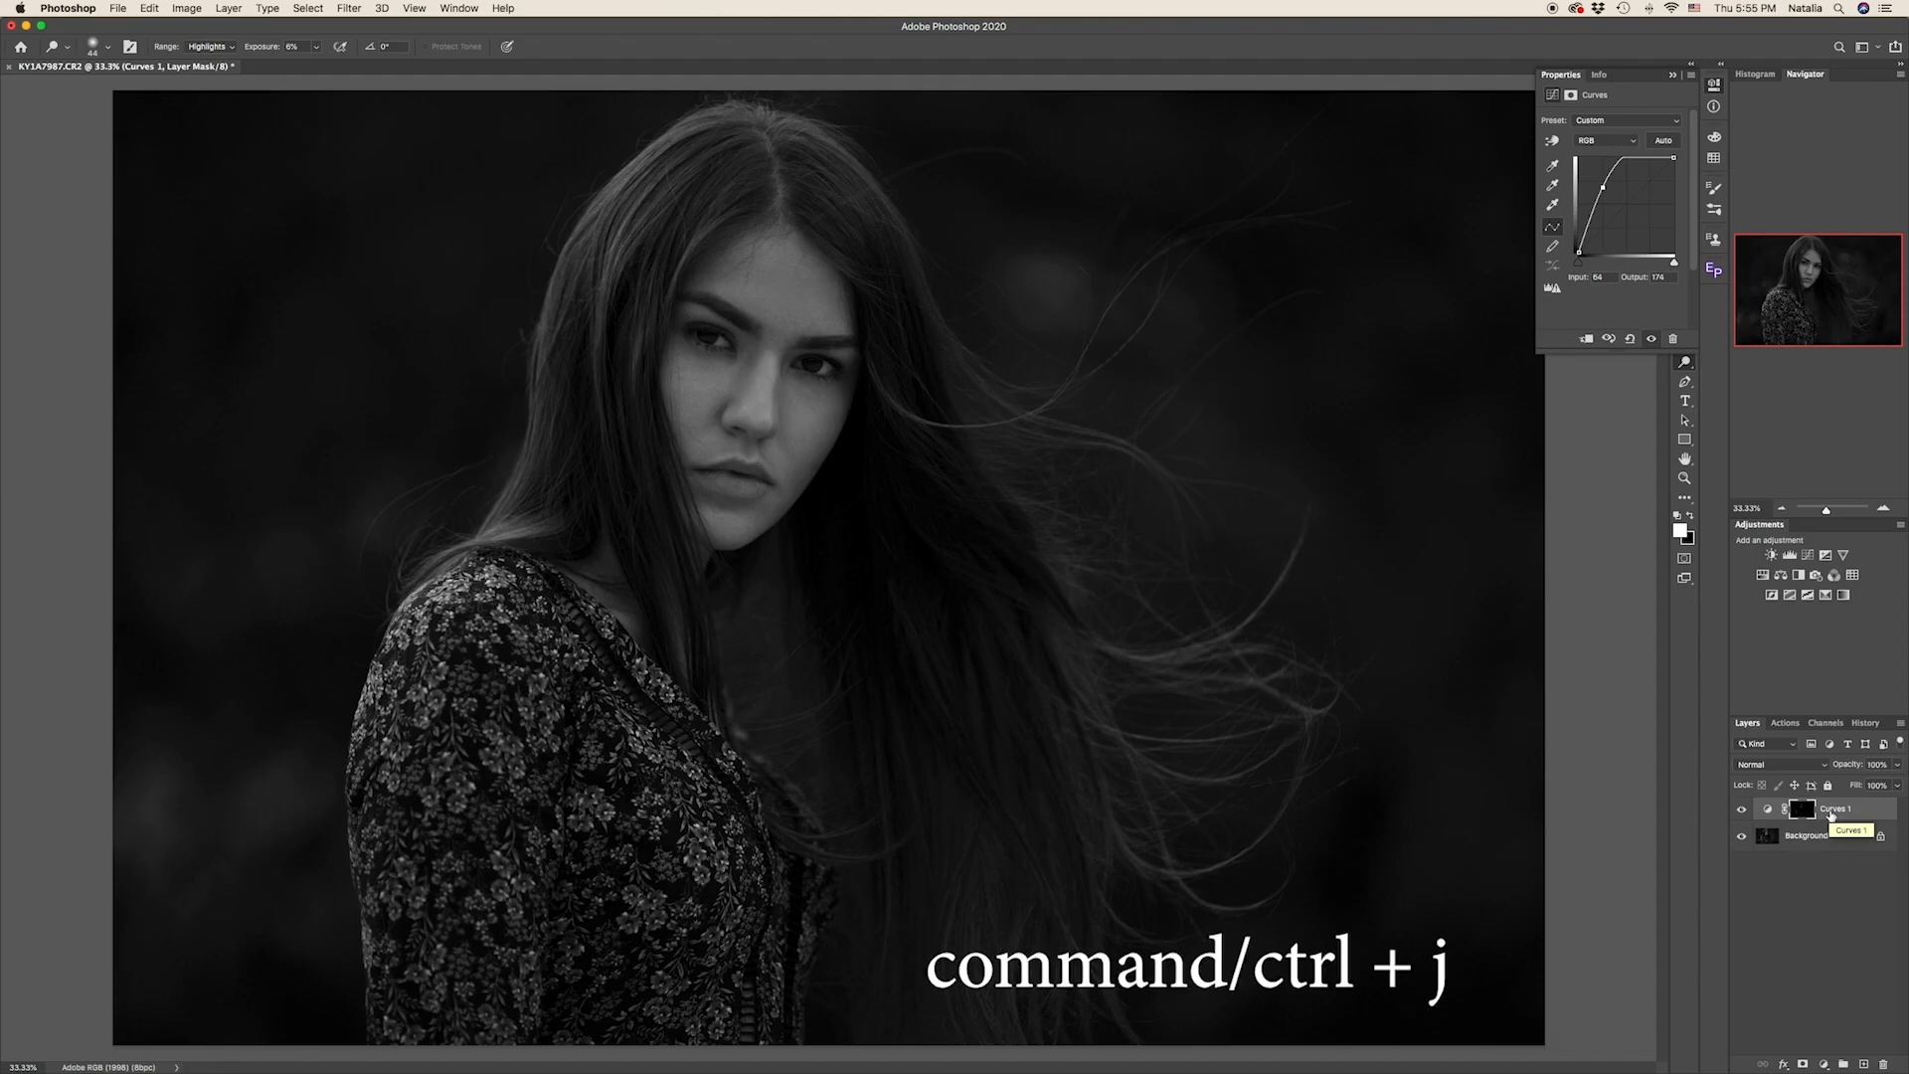
# - Duplicate the Curves 1 adjustment layer and compare the portrait with and without the copy
pyautogui.press('super+j')
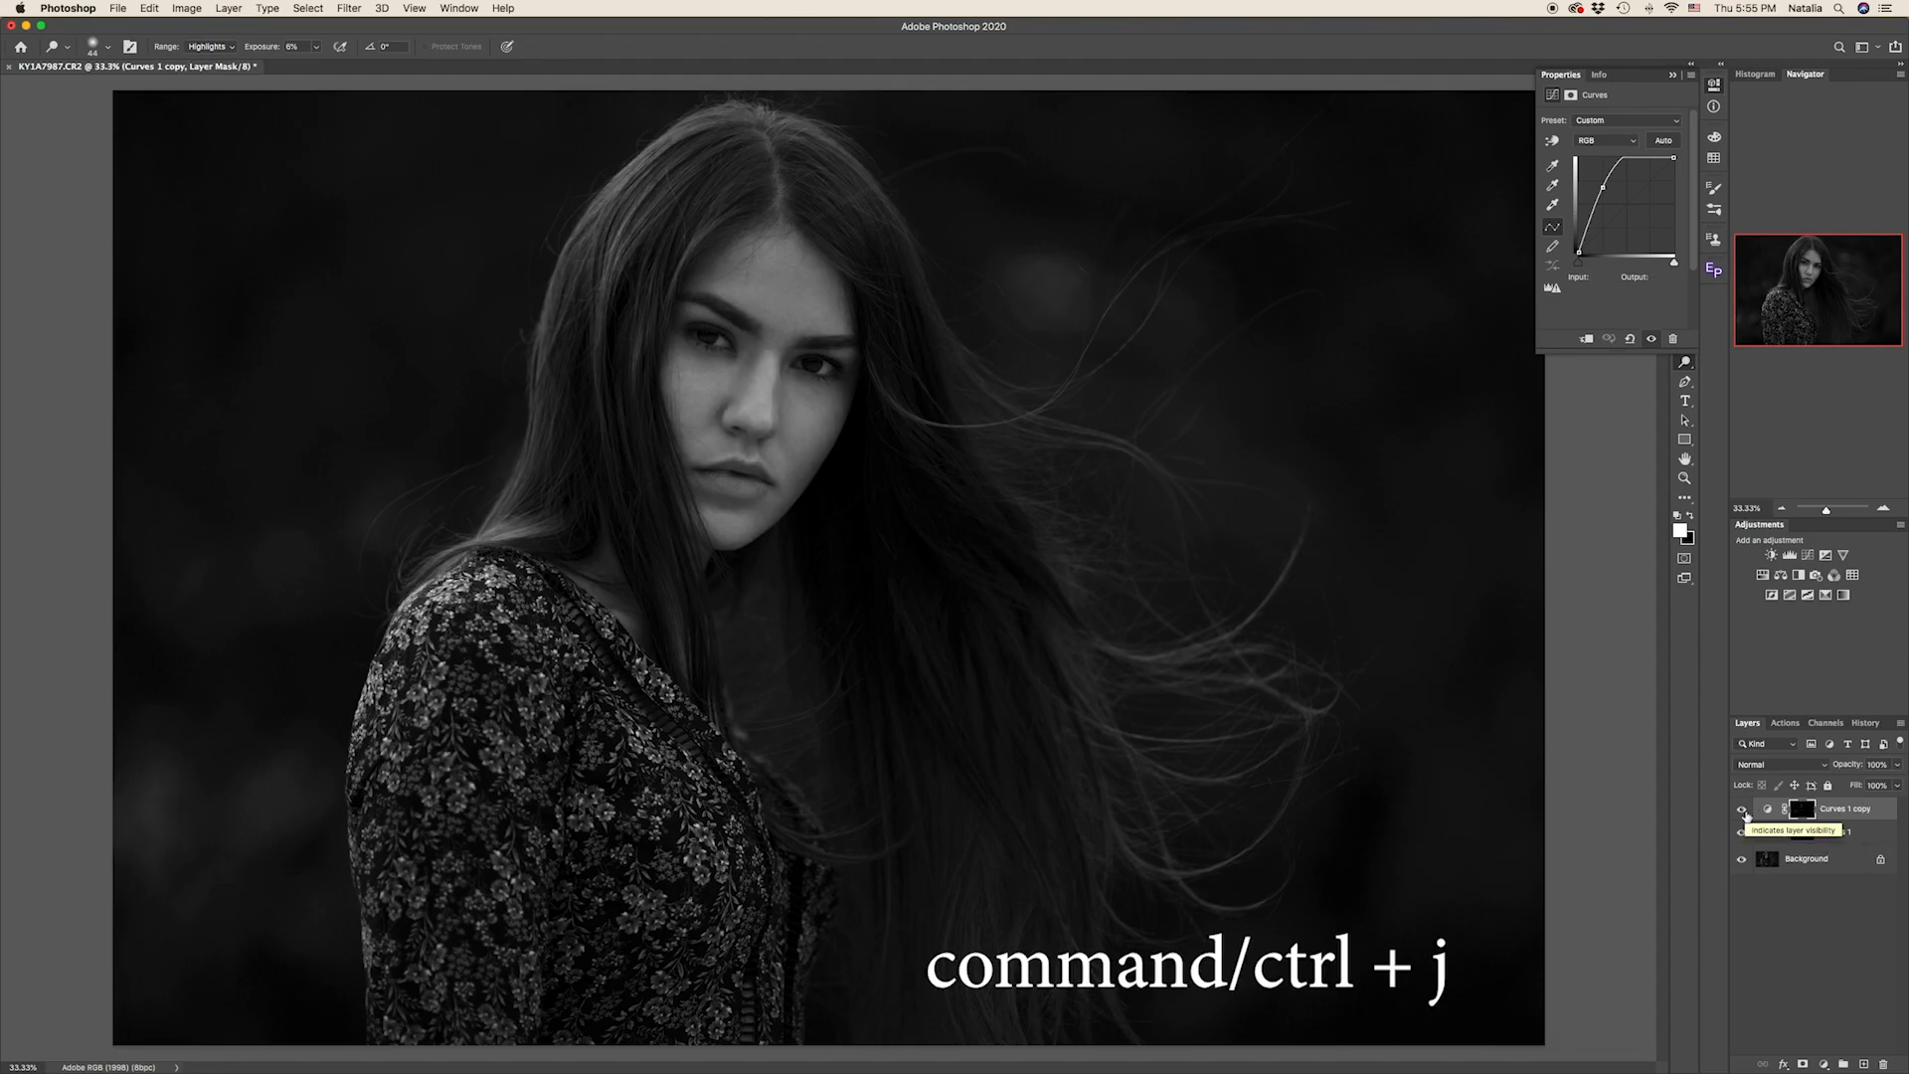
pyautogui.click(1742, 810)
pyautogui.click(1742, 810)
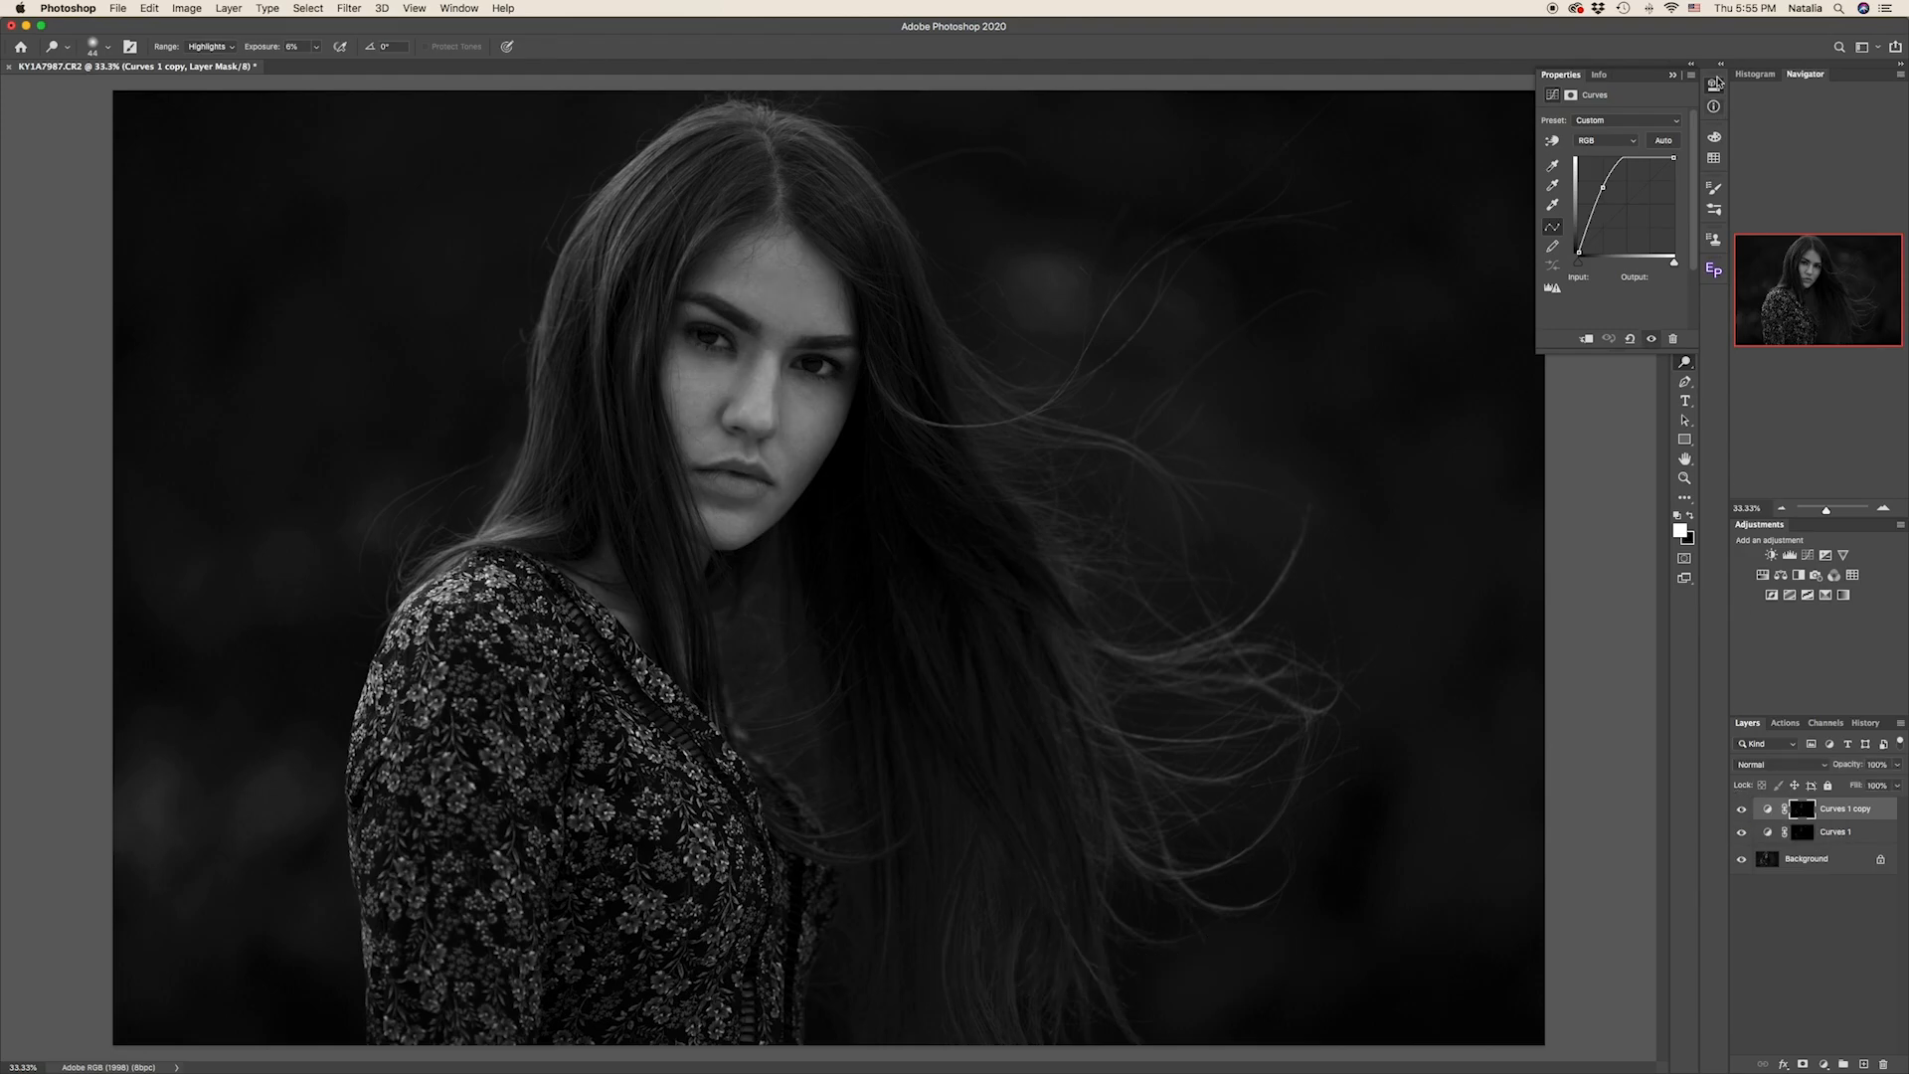
pyautogui.click(1674, 75)
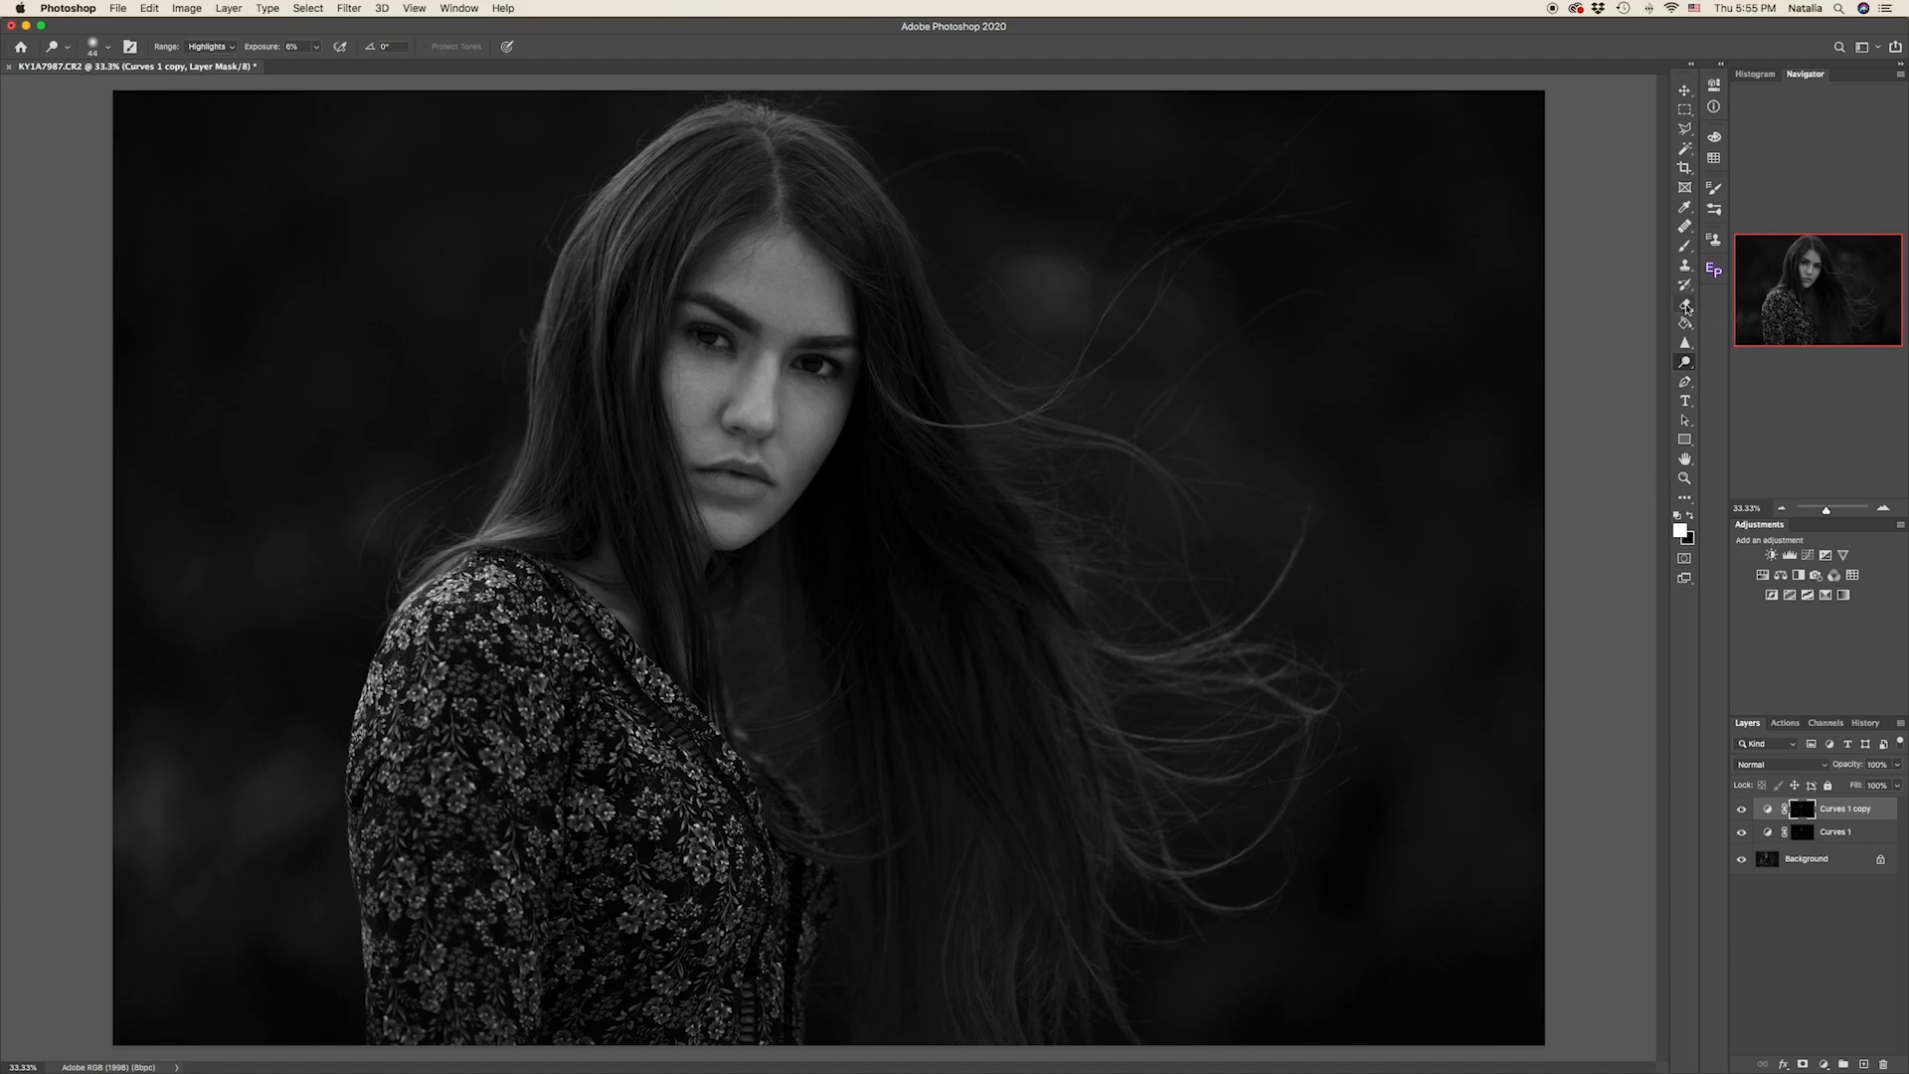
# - Erase on the duplicate Curves layer's mask over the face with a 162 px Eraser and compare the result by toggling the layer
pyautogui.click(1686, 306)
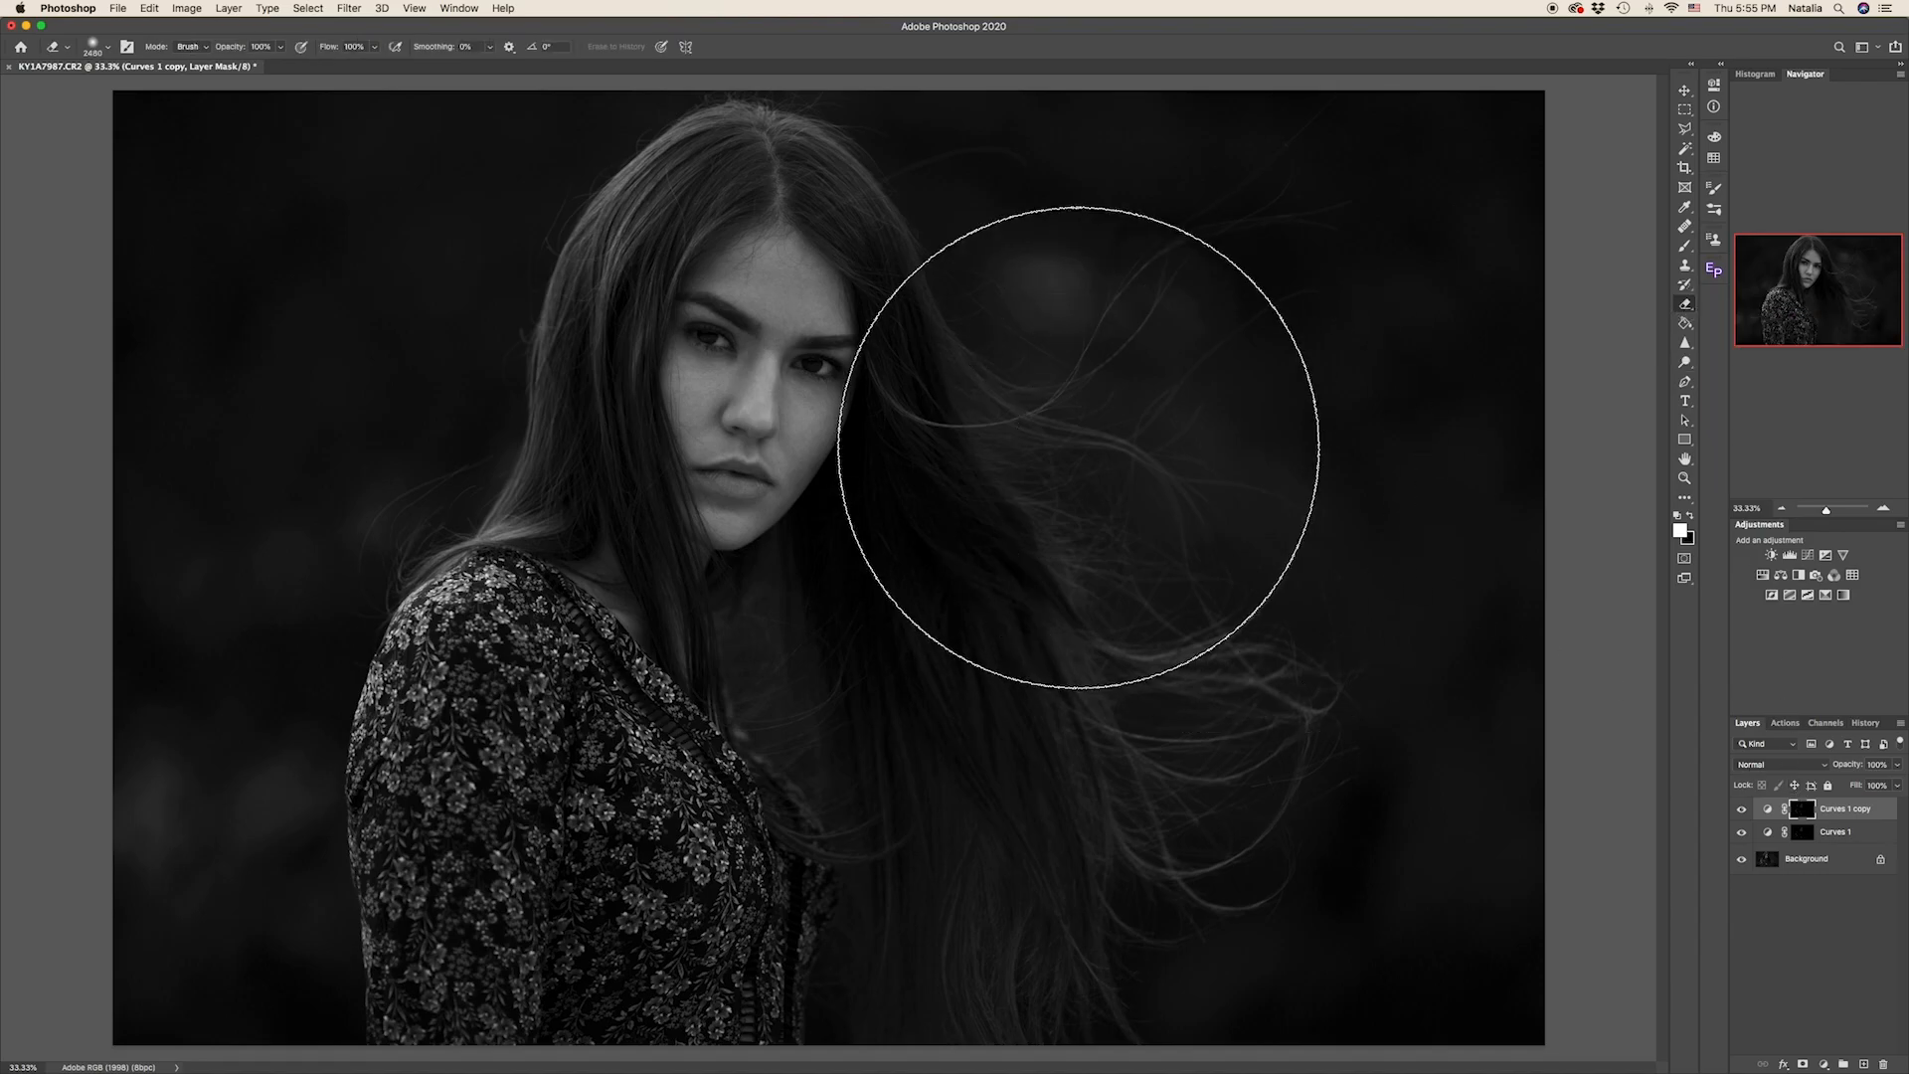
pyautogui.rightClick(1070, 493)
pyautogui.click(1214, 524)
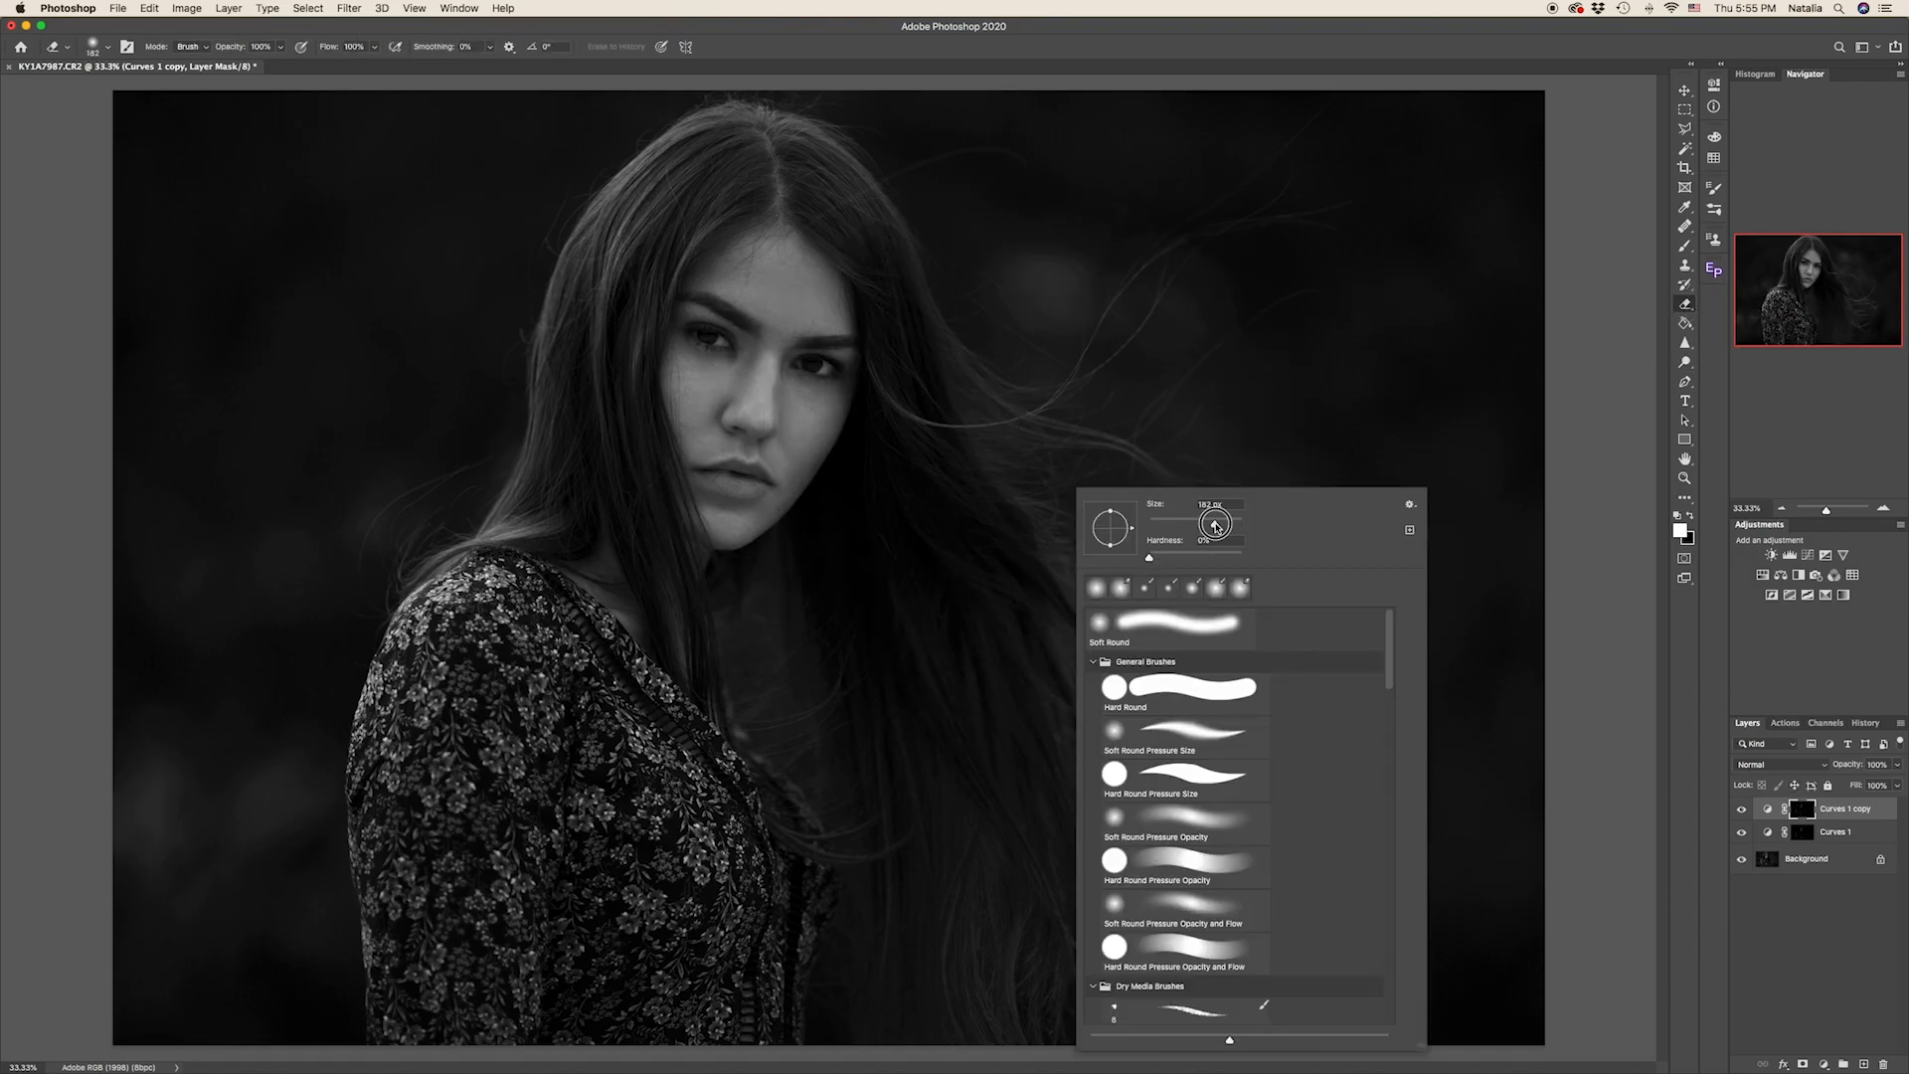
pyautogui.moveTo(761, 355)
pyautogui.mouseDown()
pyautogui.moveTo(746, 414)
pyautogui.moveTo(766, 370)
pyautogui.moveTo(764, 412)
pyautogui.mouseUp()
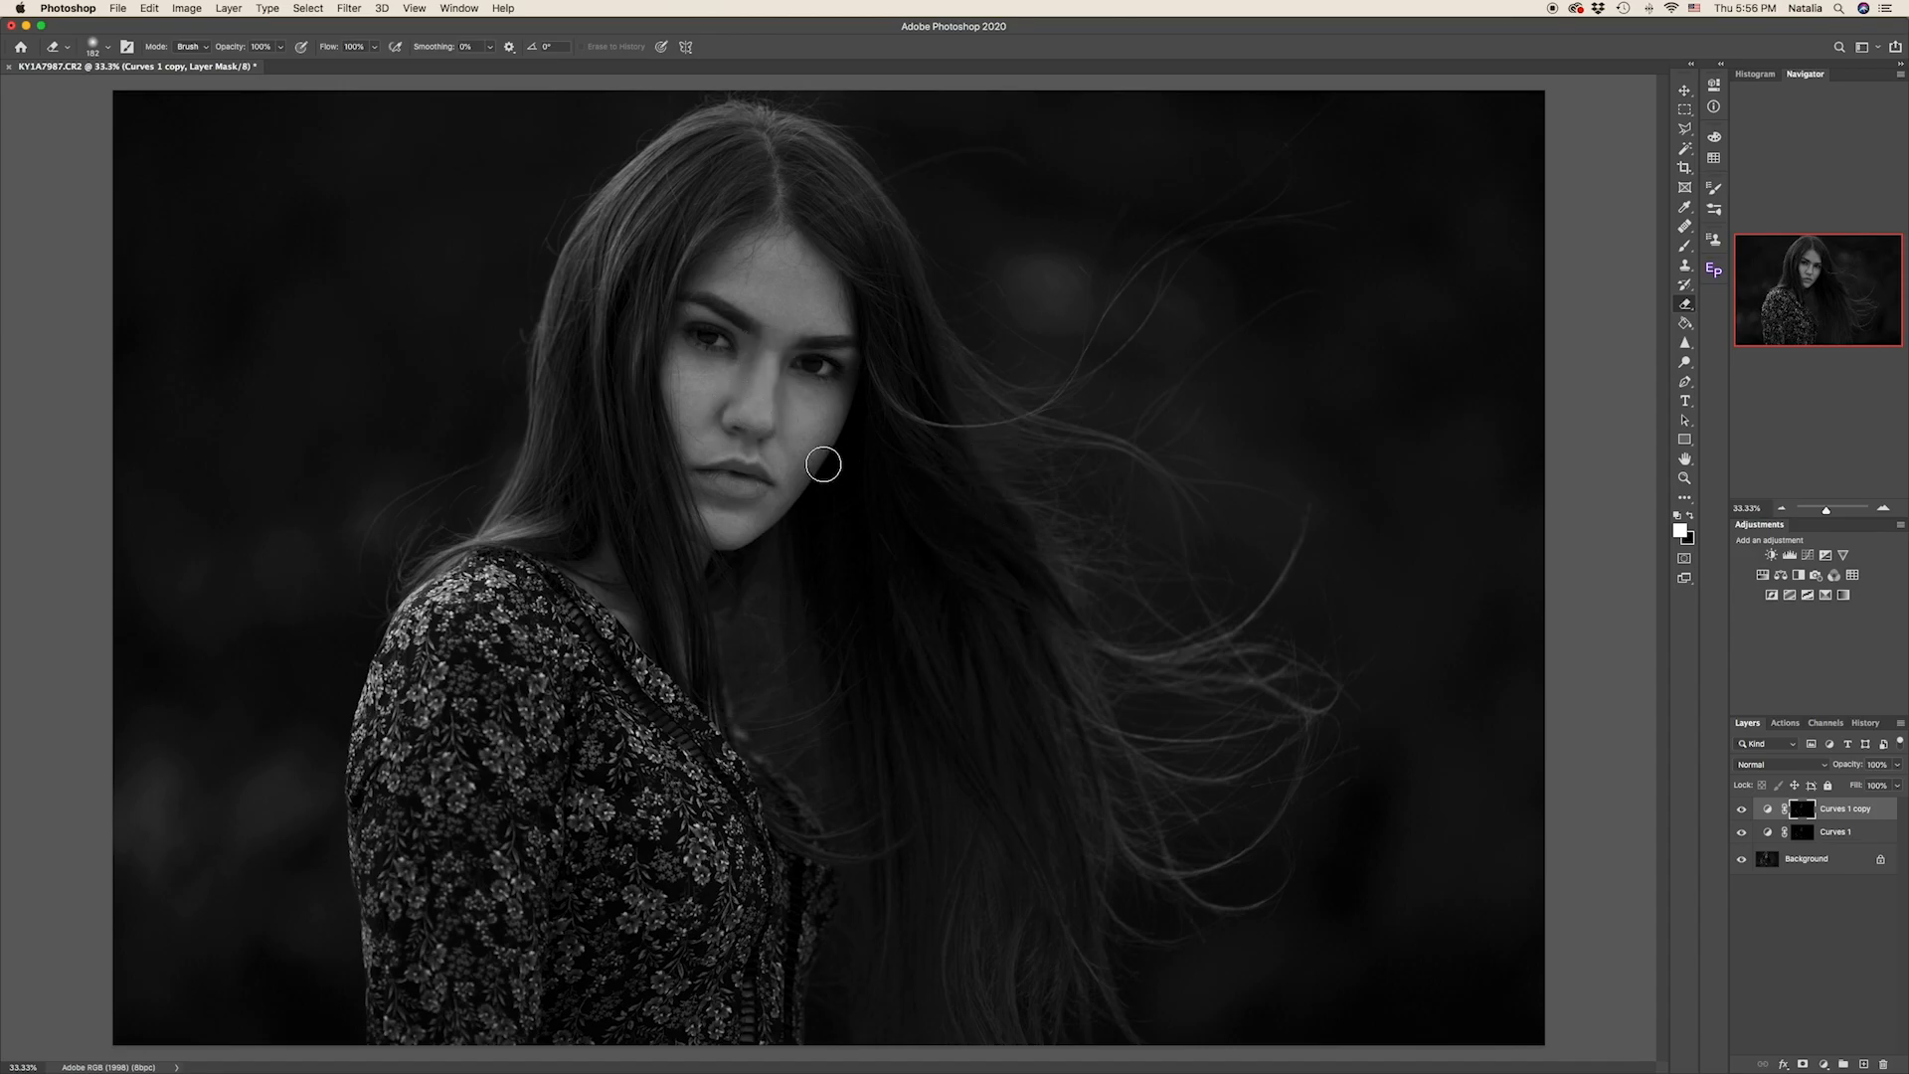
pyautogui.click(1741, 810)
pyautogui.click(1741, 810)
# - Group the Curves 1 and Curves 1 copy layers and compare the portrait with and without the group
pyautogui.keyDown('shift'); pyautogui.click(1837, 836); pyautogui.keyUp('shift')
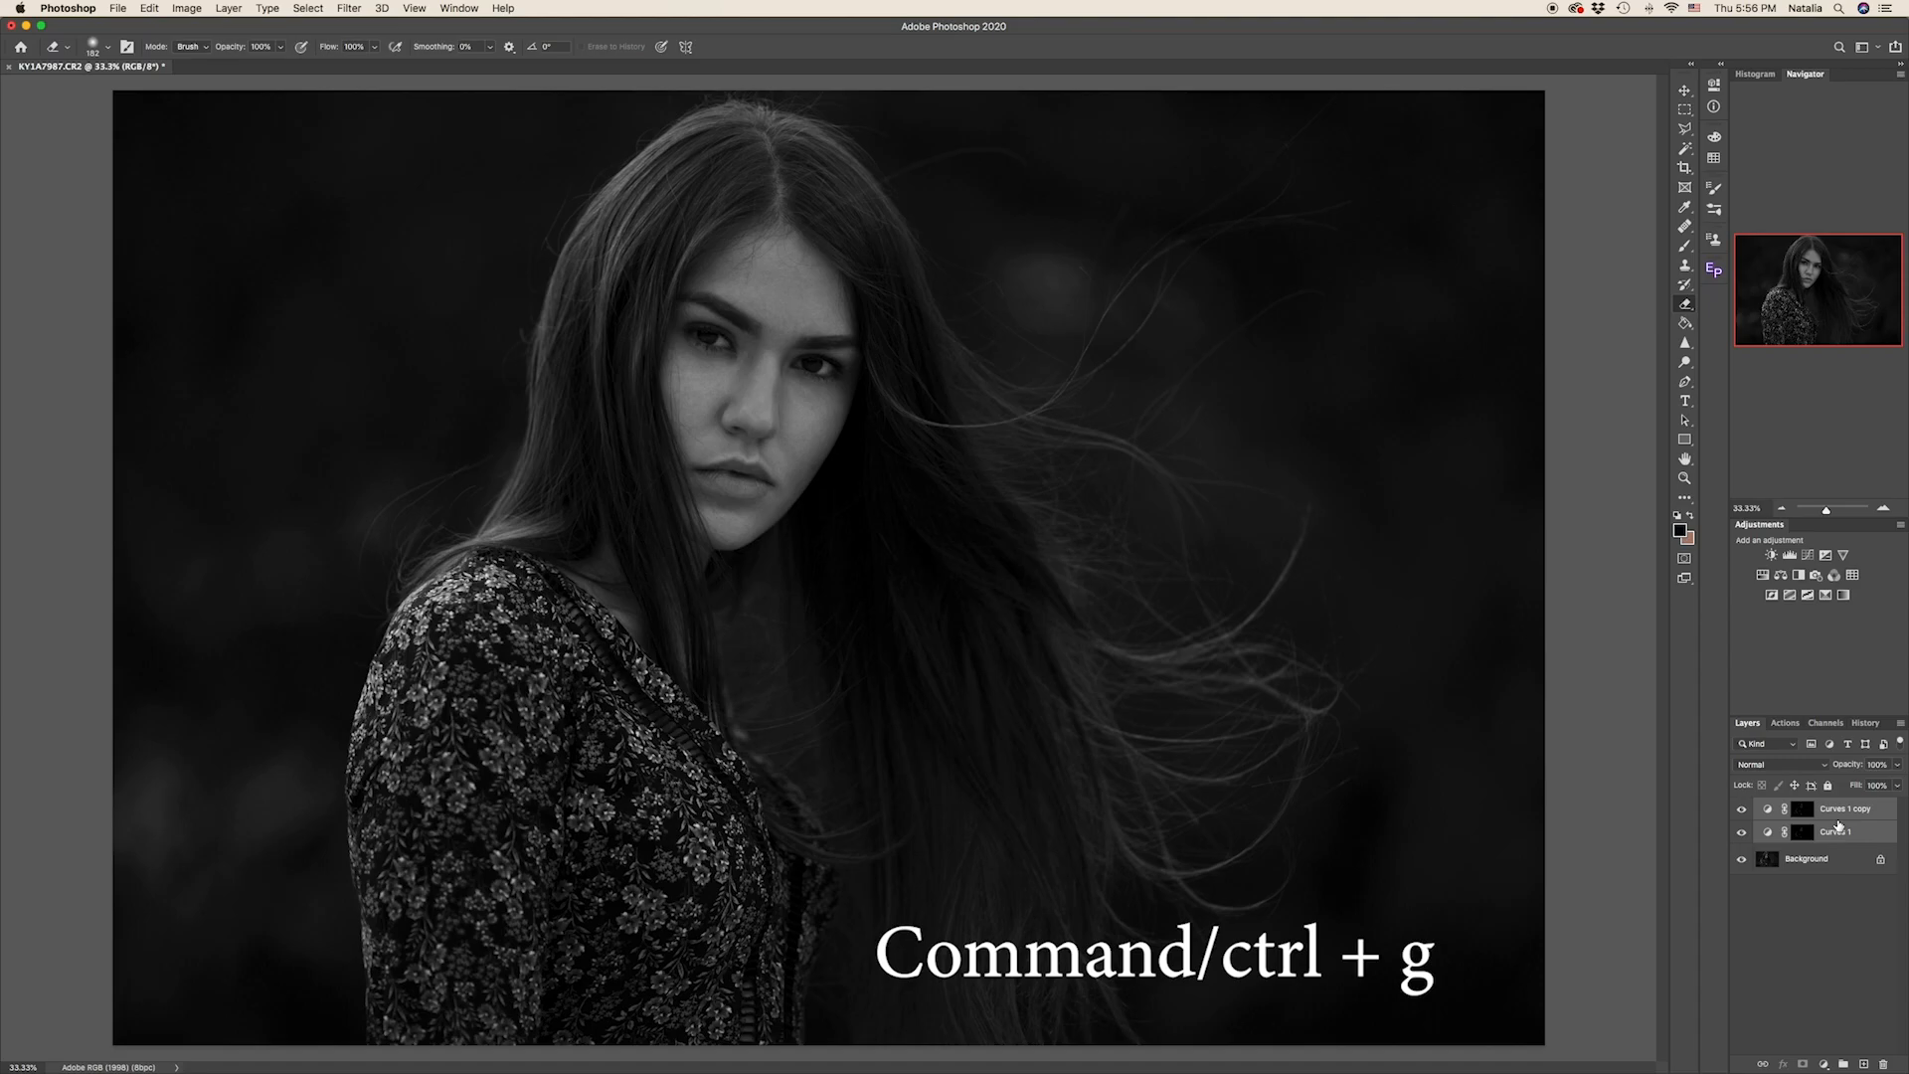
pyautogui.press('super+g')
pyautogui.click(1741, 807)
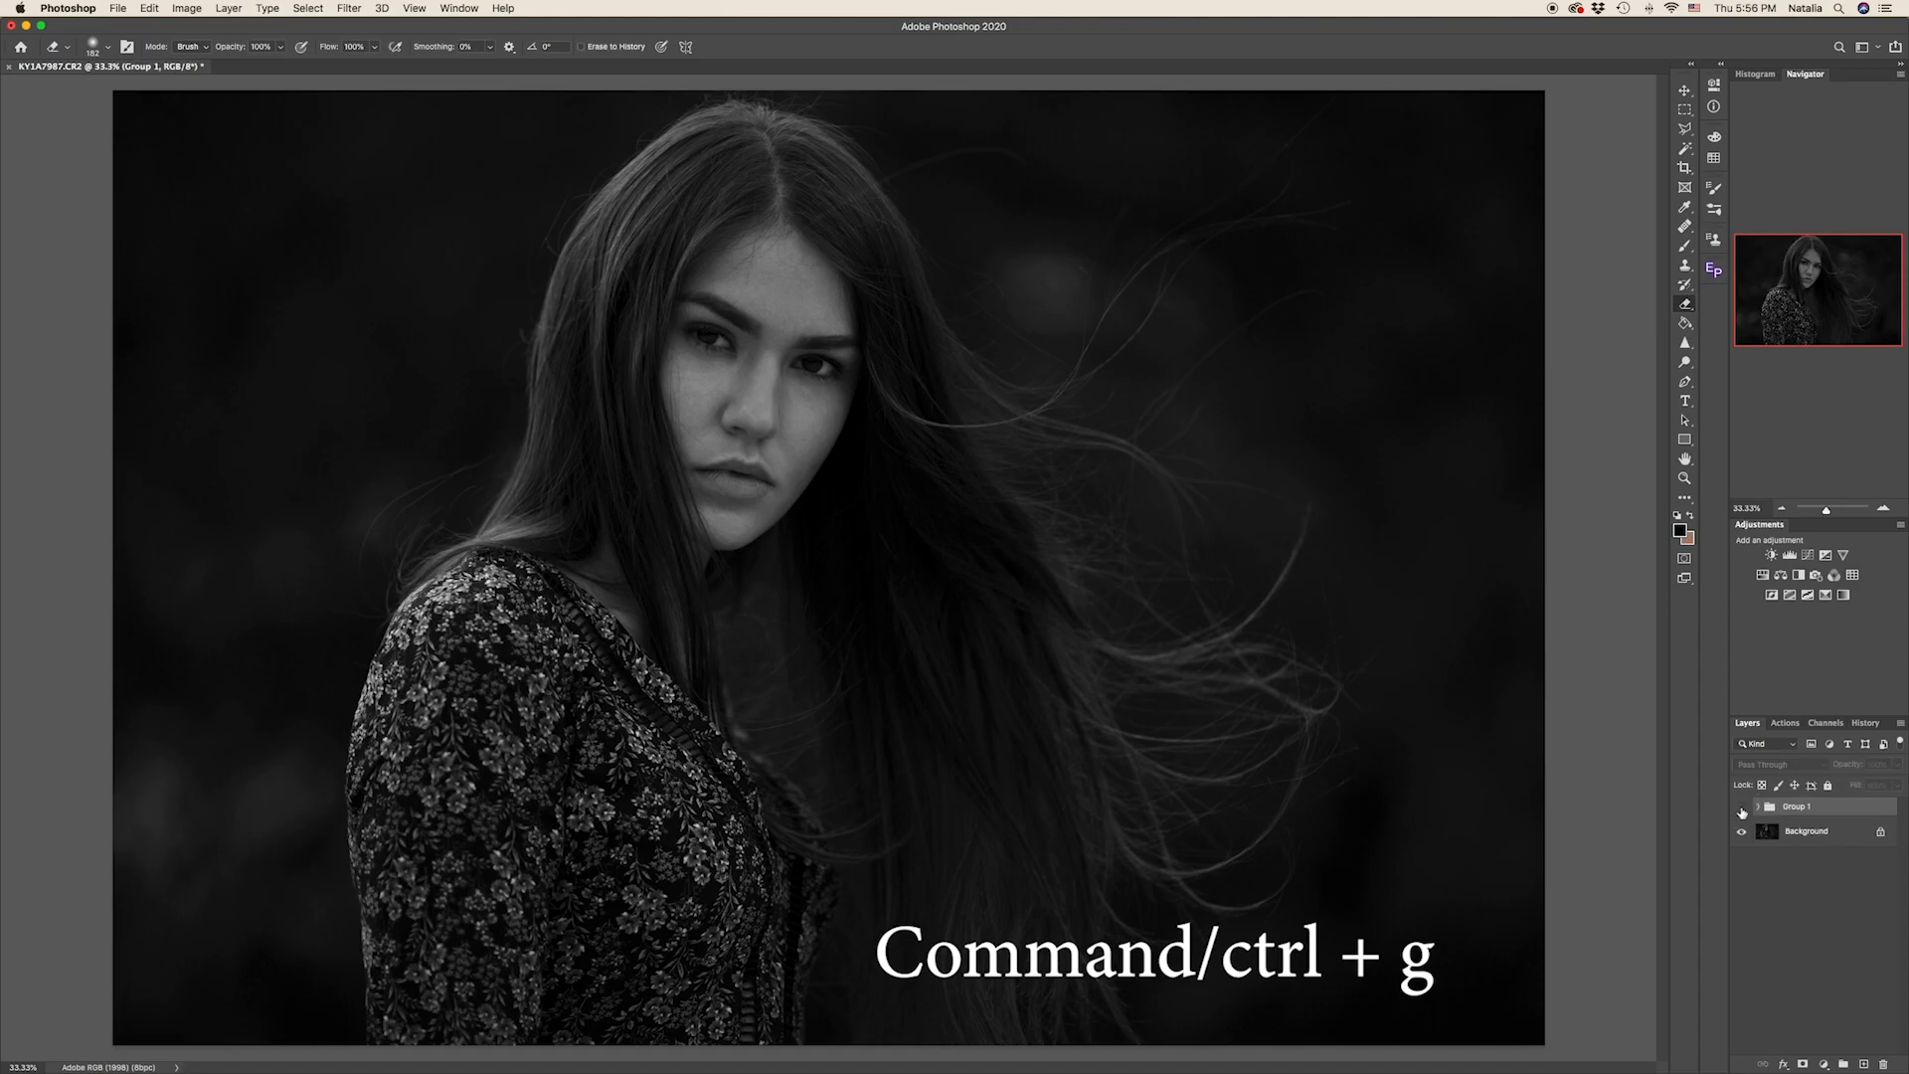
pyautogui.click(1742, 807)
pyautogui.click(1741, 808)
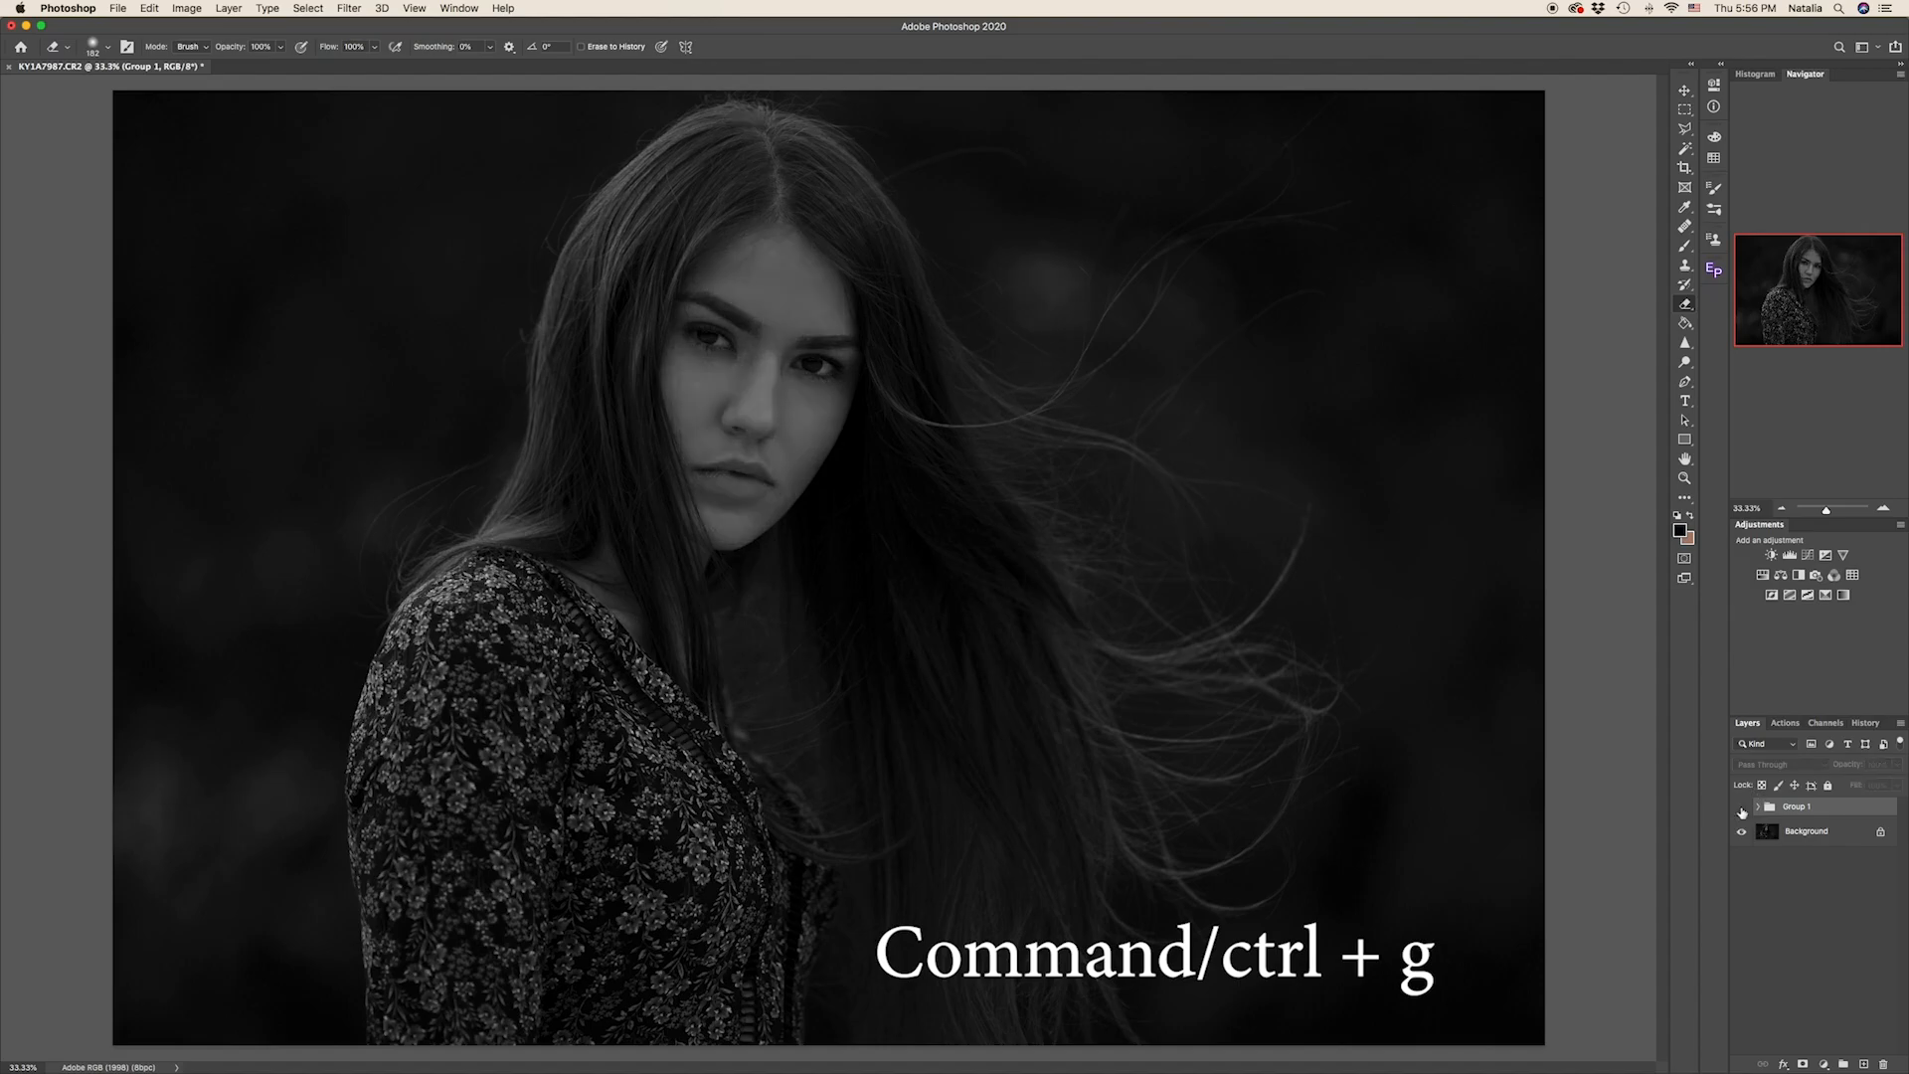
pyautogui.click(1742, 809)
pyautogui.click(1741, 808)
pyautogui.click(1742, 808)
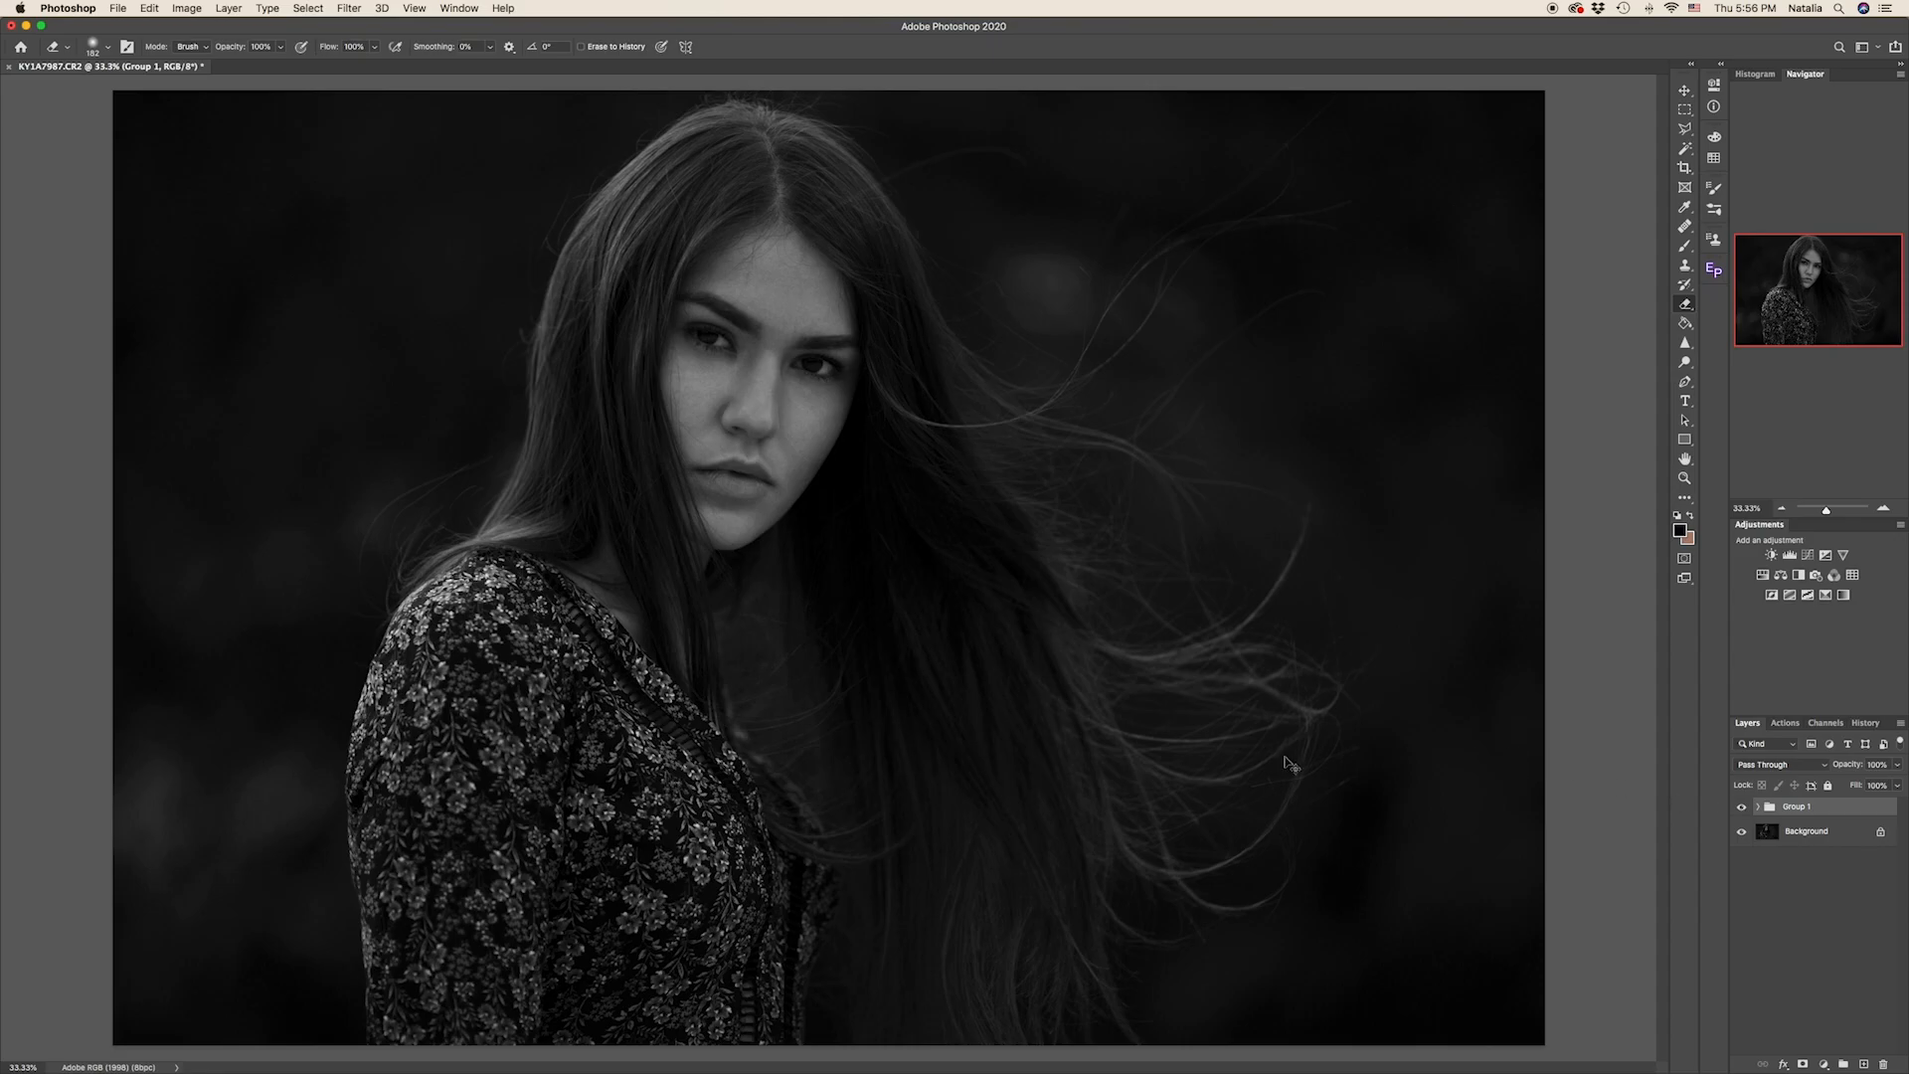
# - Try a lower opacity on the Curves layer group, and return it to 100%
pyautogui.press('super+minus')
pyautogui.press('super+plus')
pyautogui.click(1895, 767)
pyautogui.moveTo(1881, 784); pyautogui.dragTo(1897, 785)
# - Lower the opacity of the Curves 1 copy layer inside the group to 76%, and collapse the group
pyautogui.click(1757, 807)
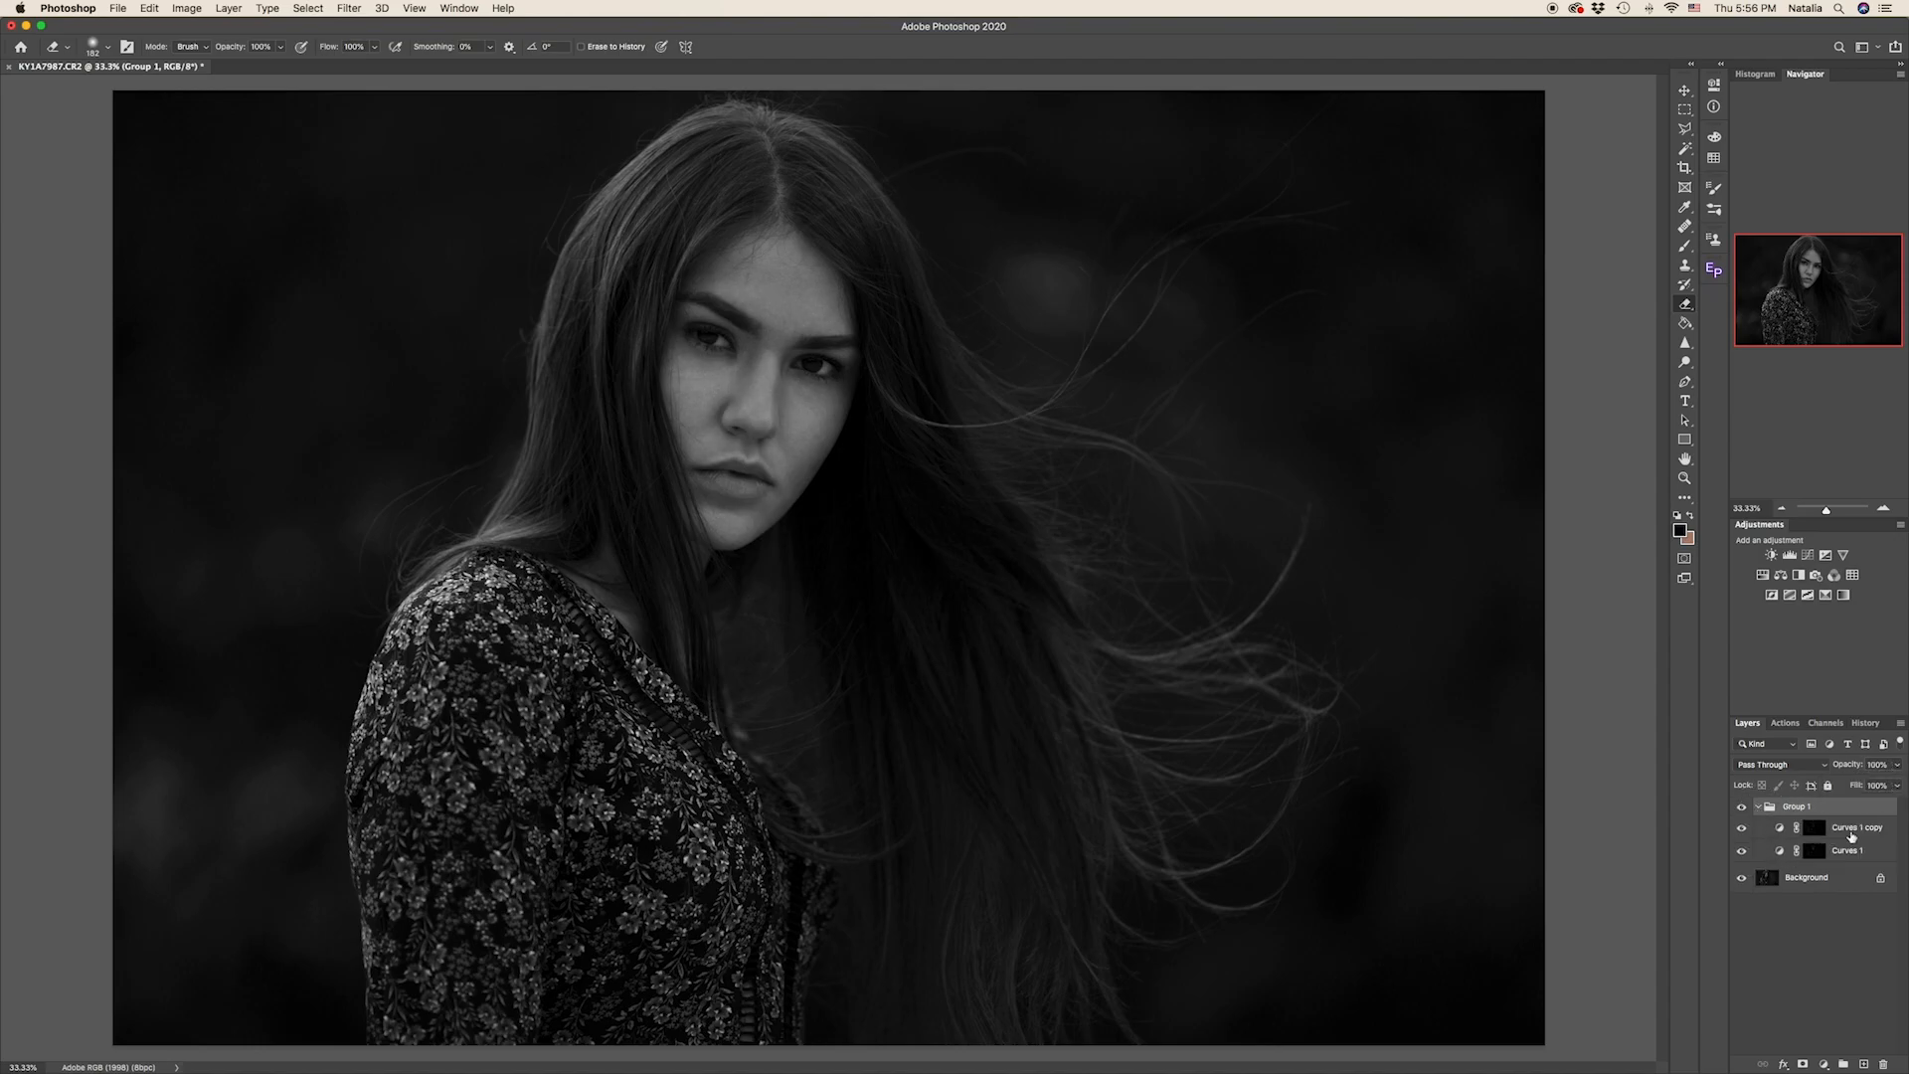
pyautogui.click(1814, 828)
pyautogui.click(1897, 768)
pyautogui.moveTo(1898, 785); pyautogui.dragTo(1884, 785)
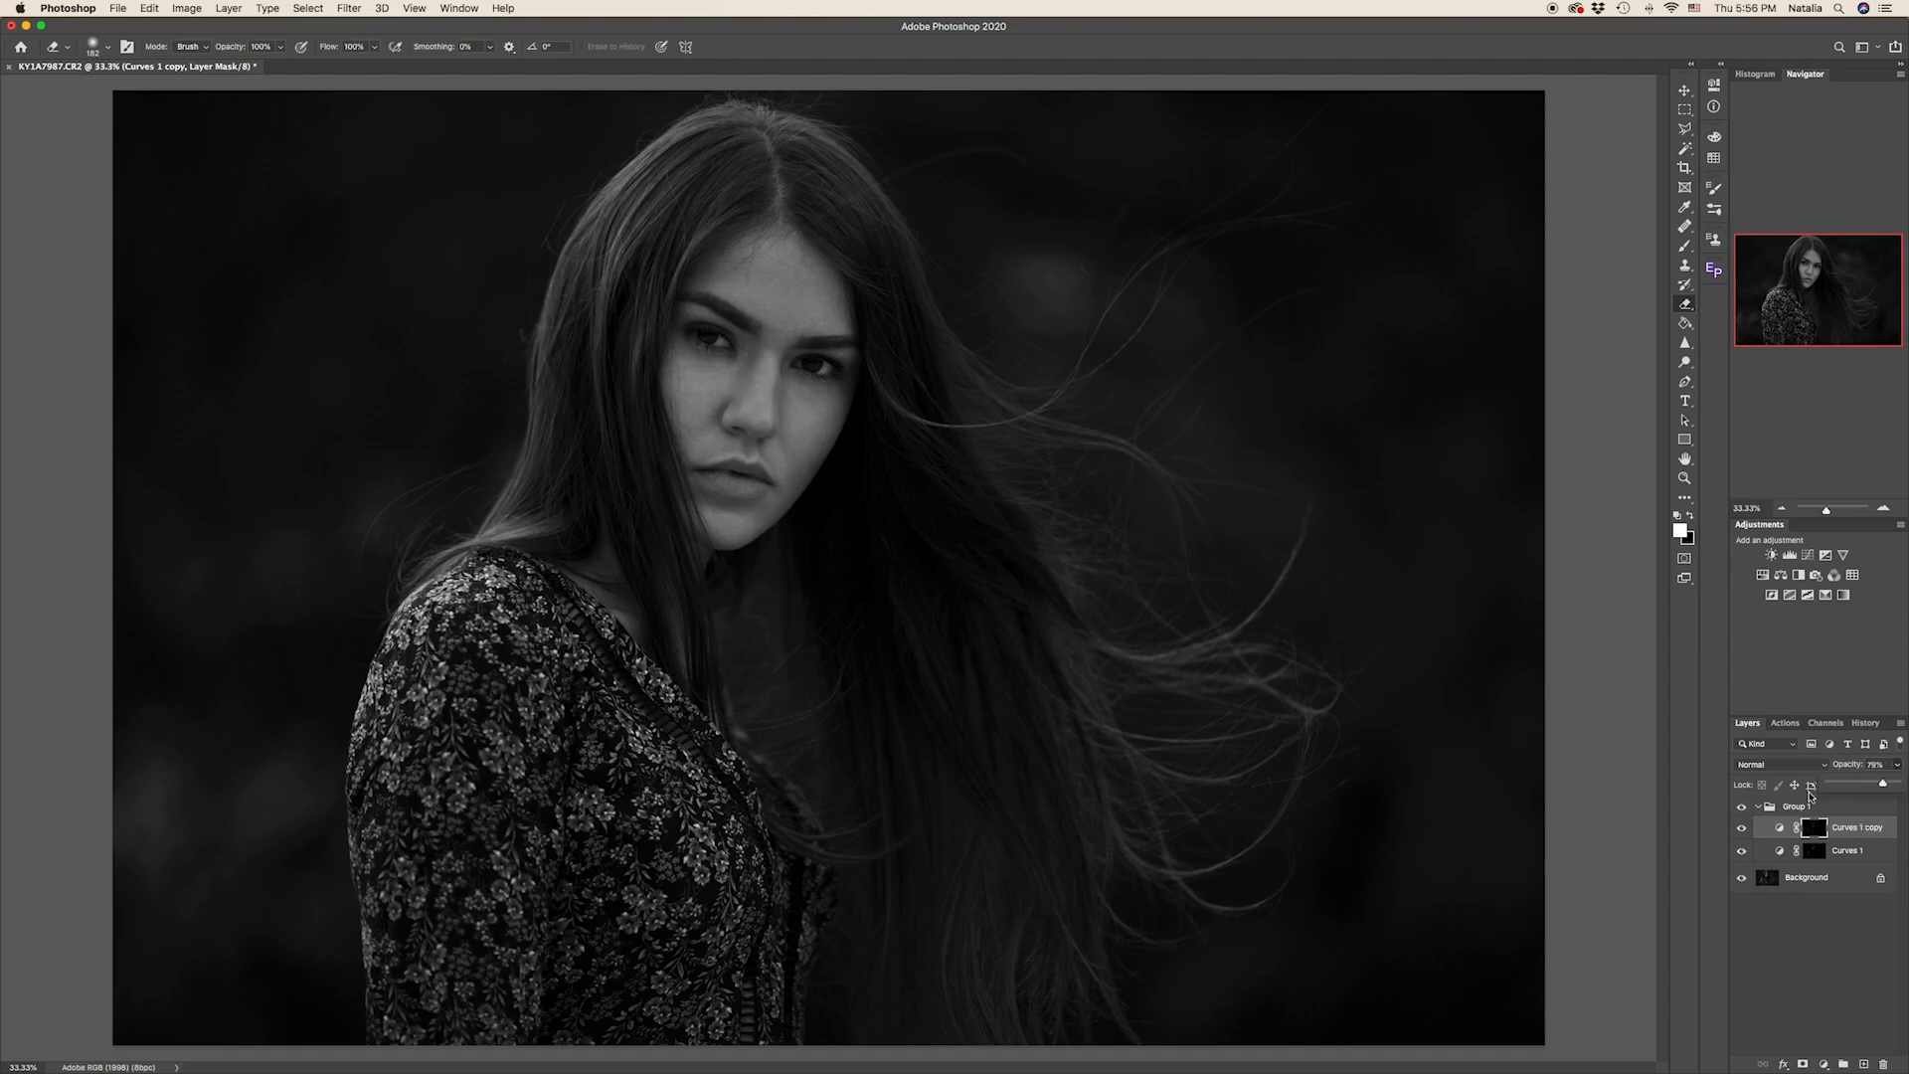
pyautogui.click(1762, 808)
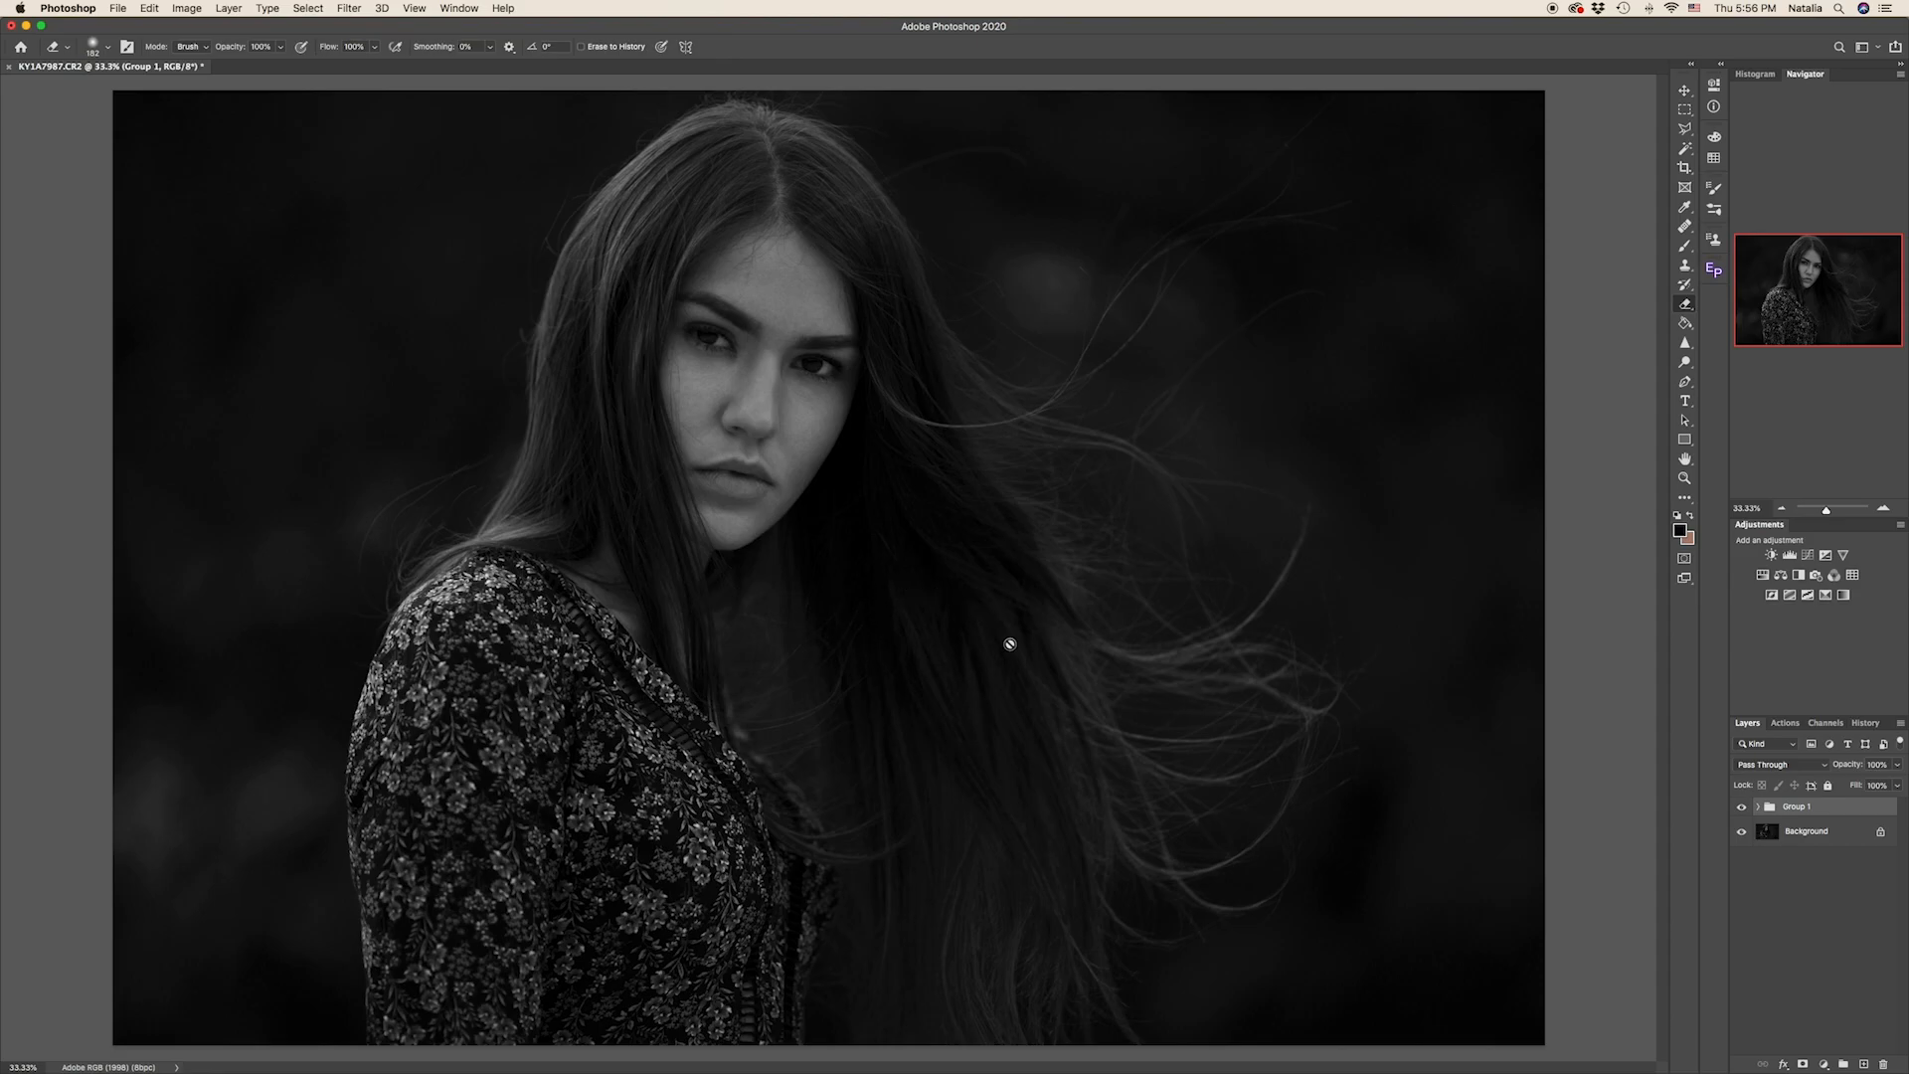
# - Add an empty layer above Group 1 and set up the Brush tool with white as the foreground colour
pyautogui.click(1864, 1064)
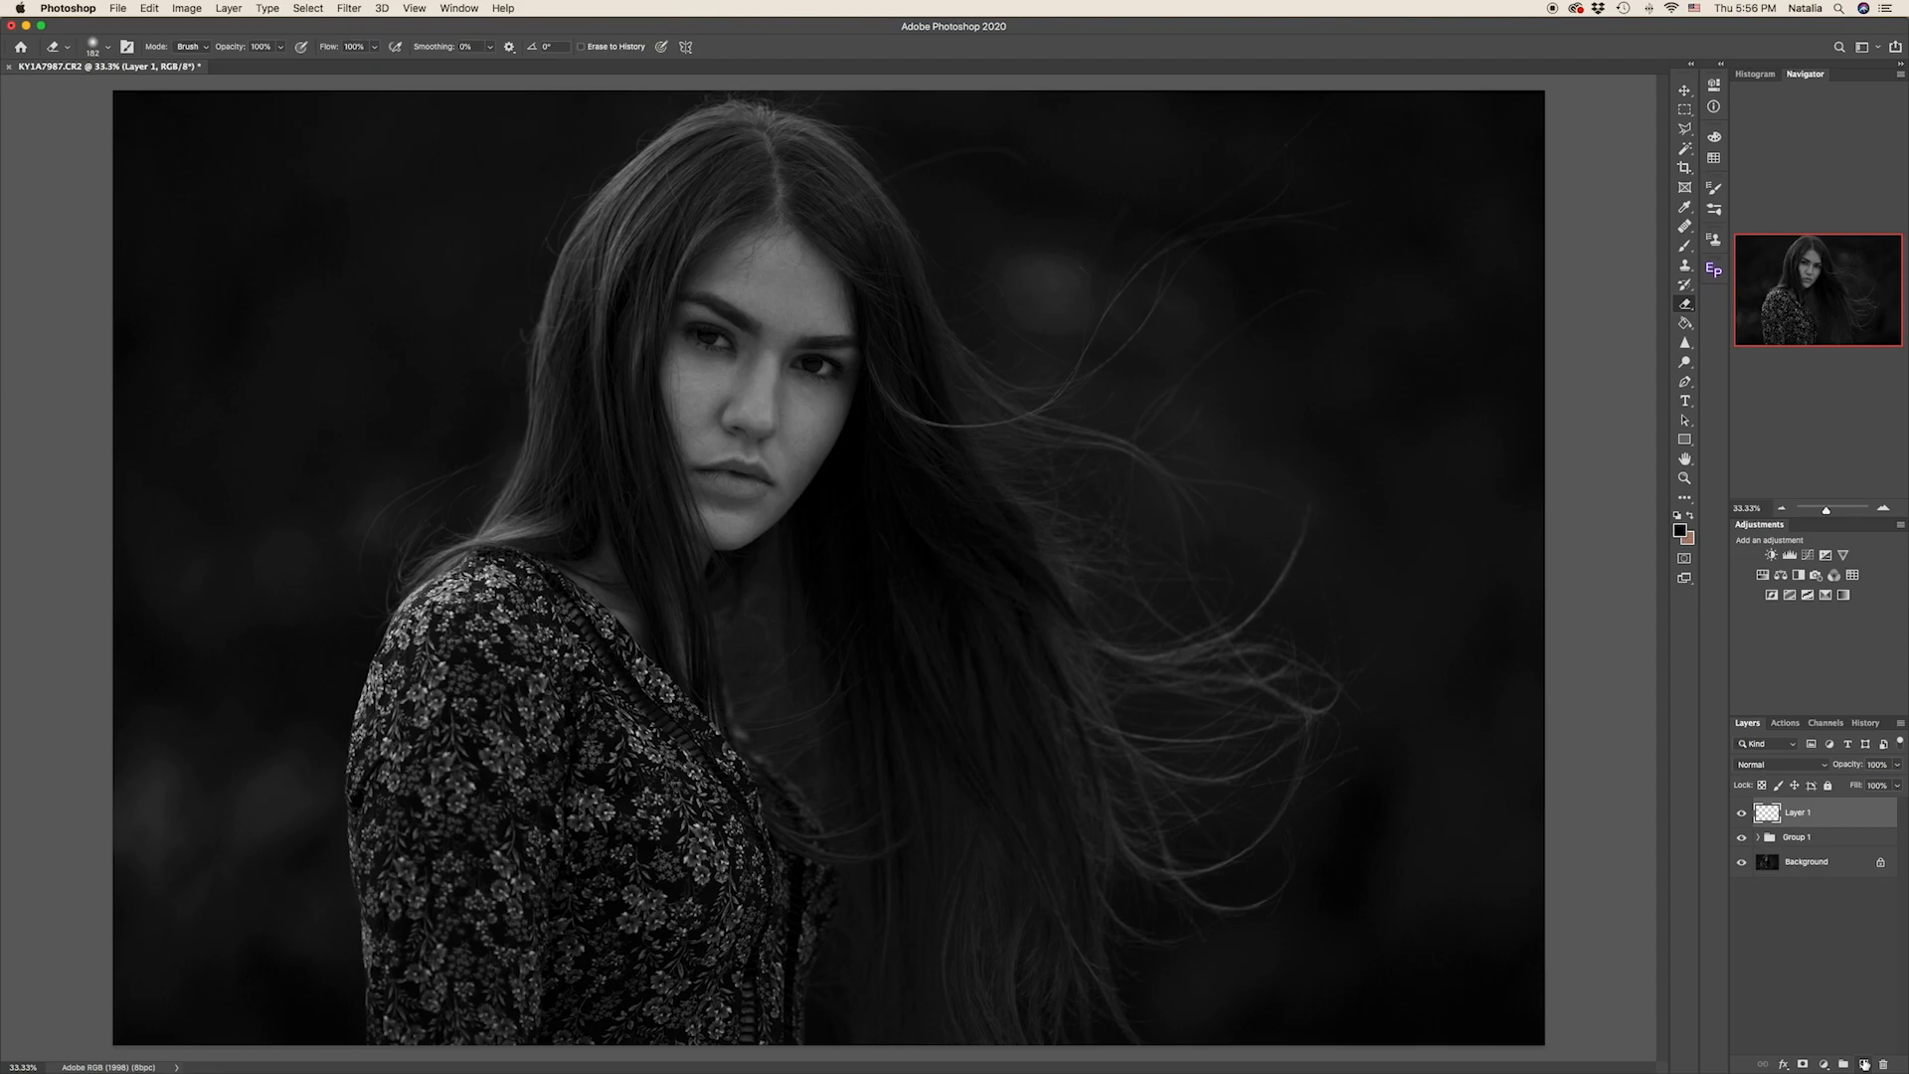
pyautogui.click(1686, 246)
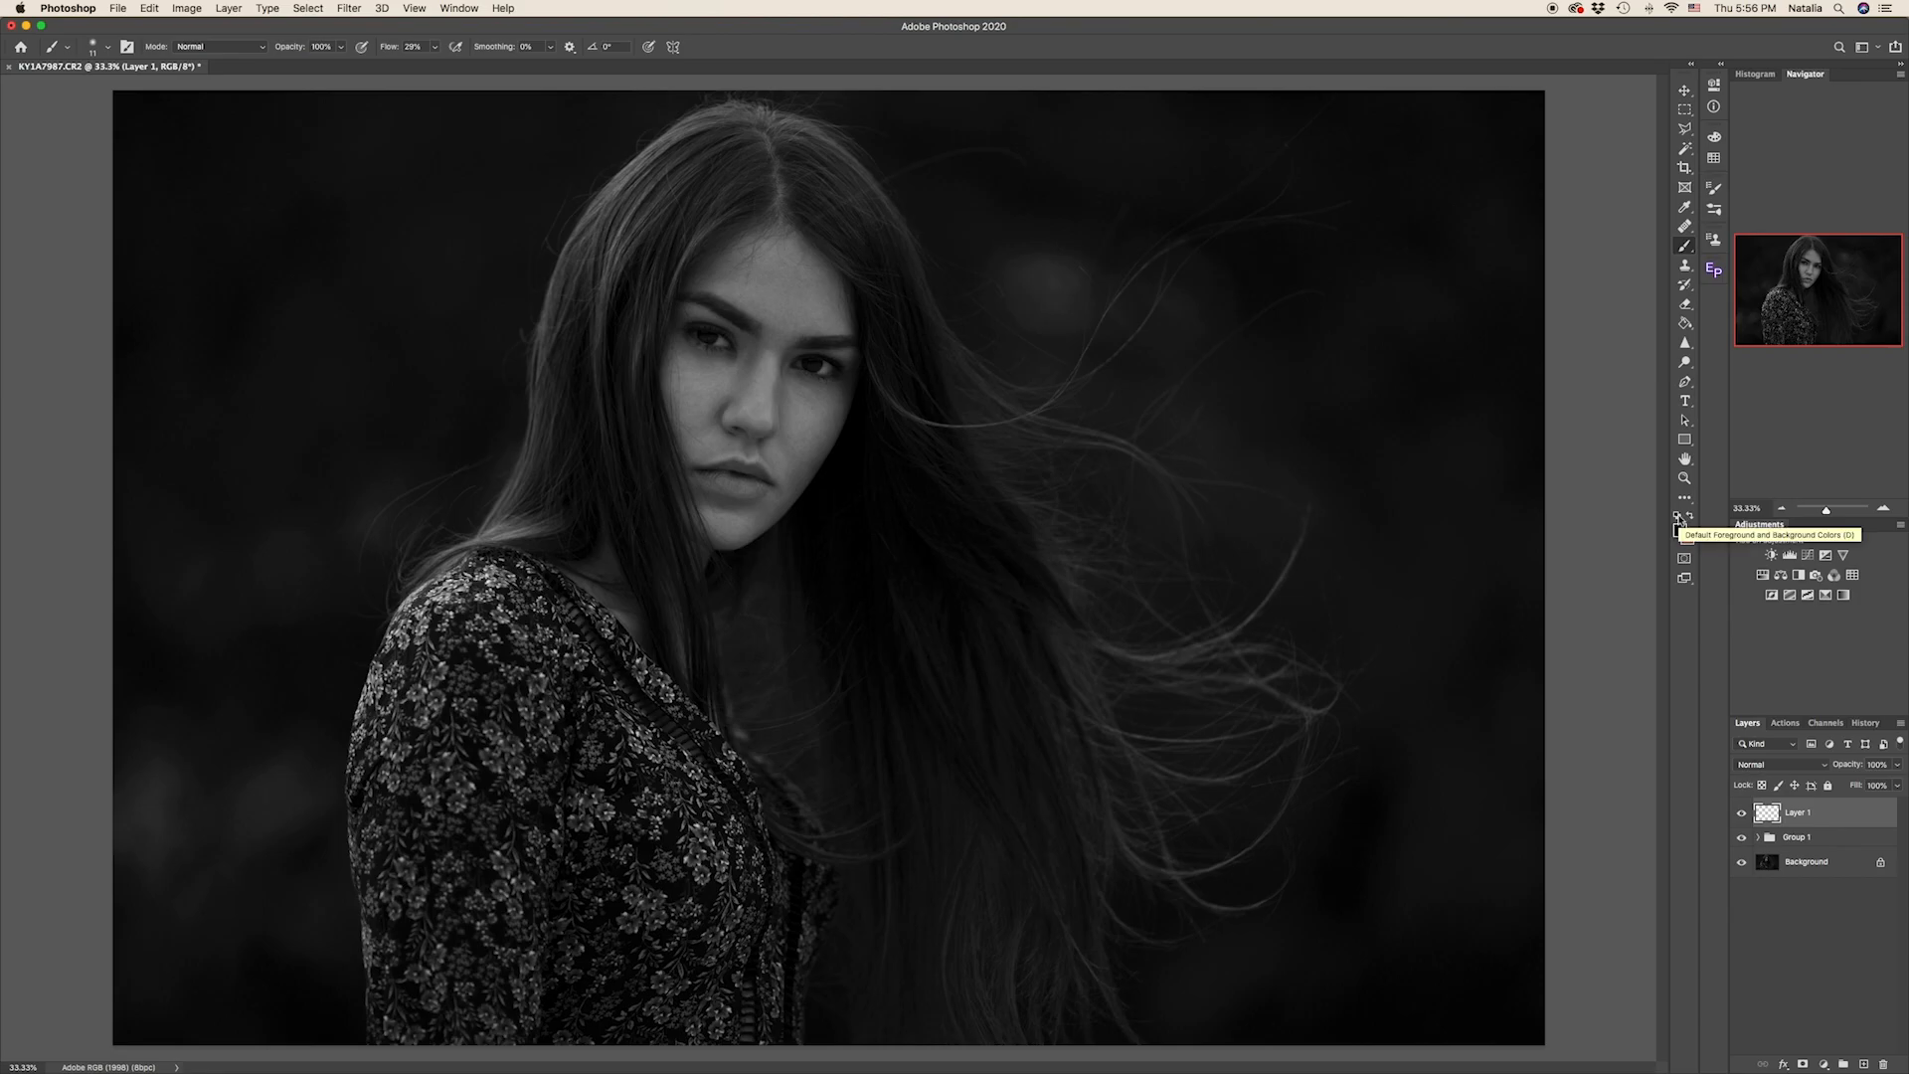
pyautogui.press('d')
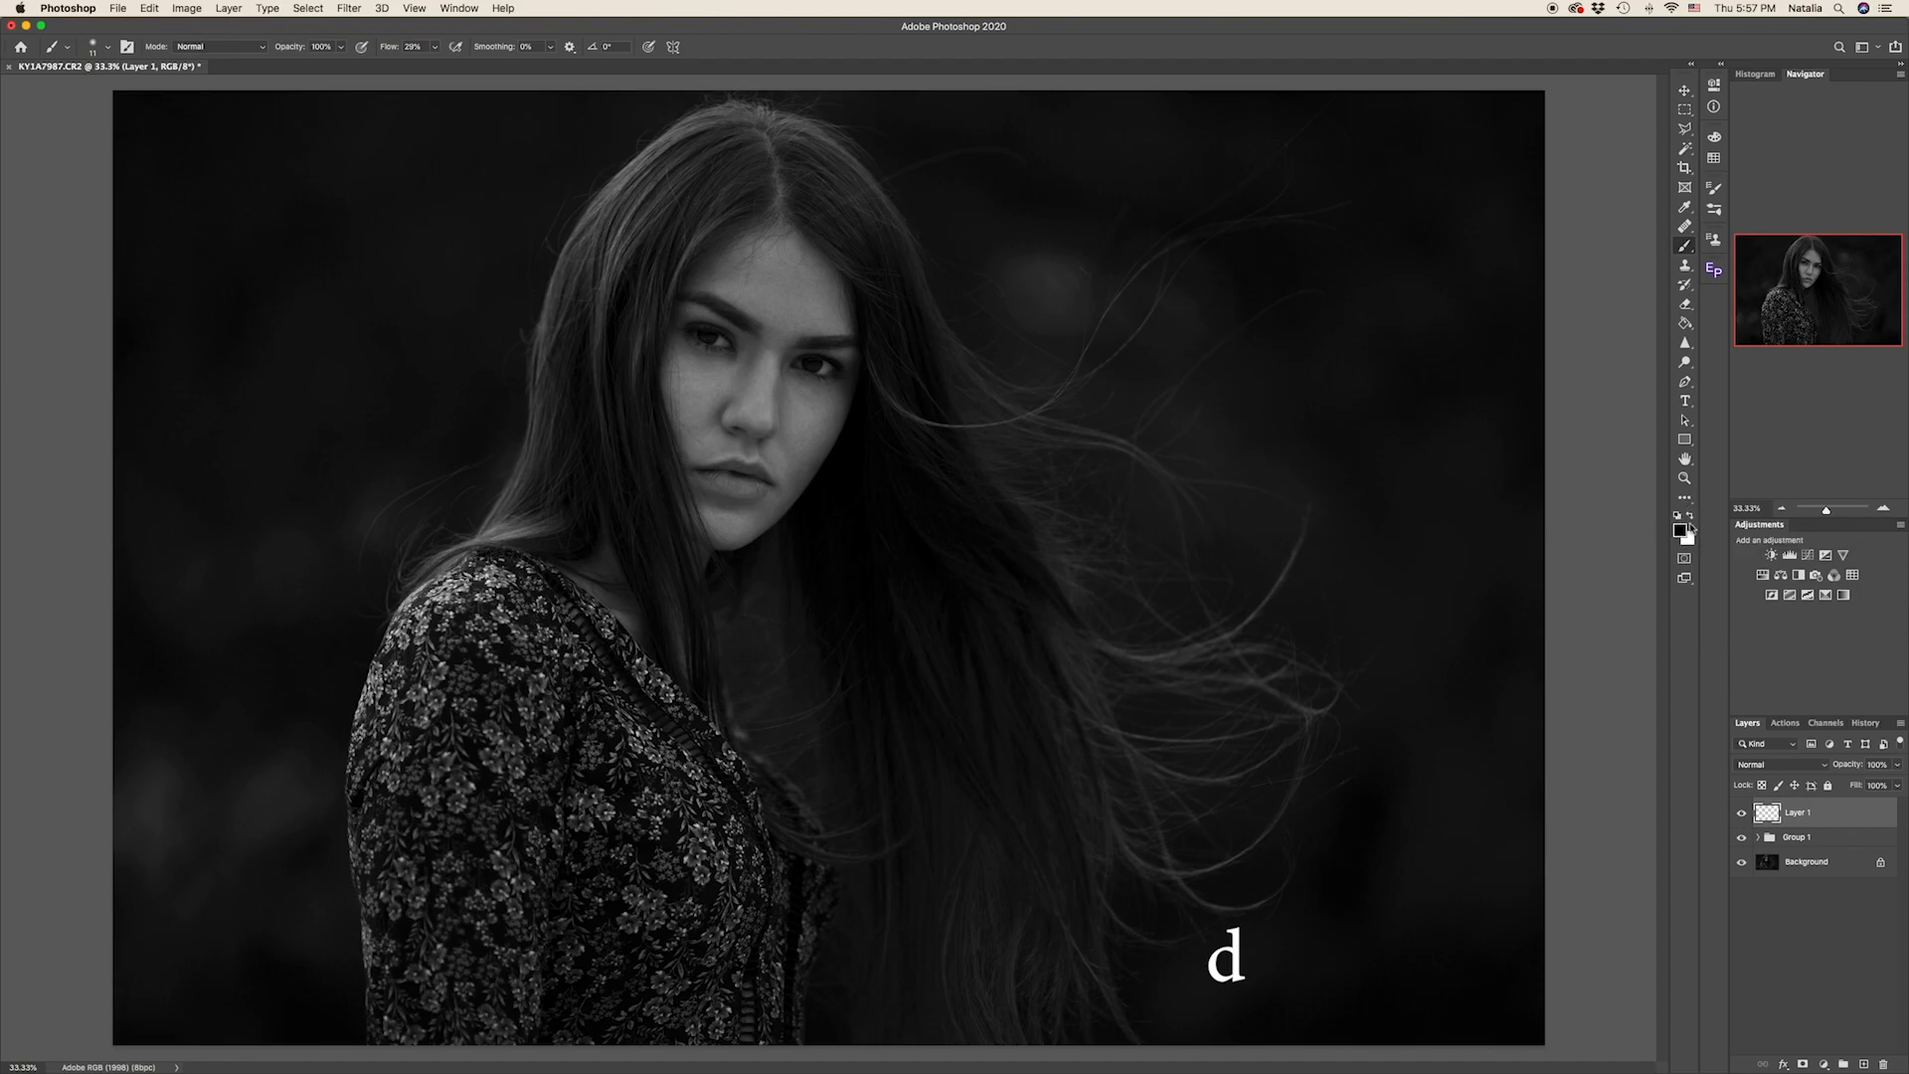
pyautogui.click(1691, 519)
# - Set the Brush flow to 100% for painting close-up on the eyes
pyautogui.press('super+equal')
pyautogui.press('super+equal')
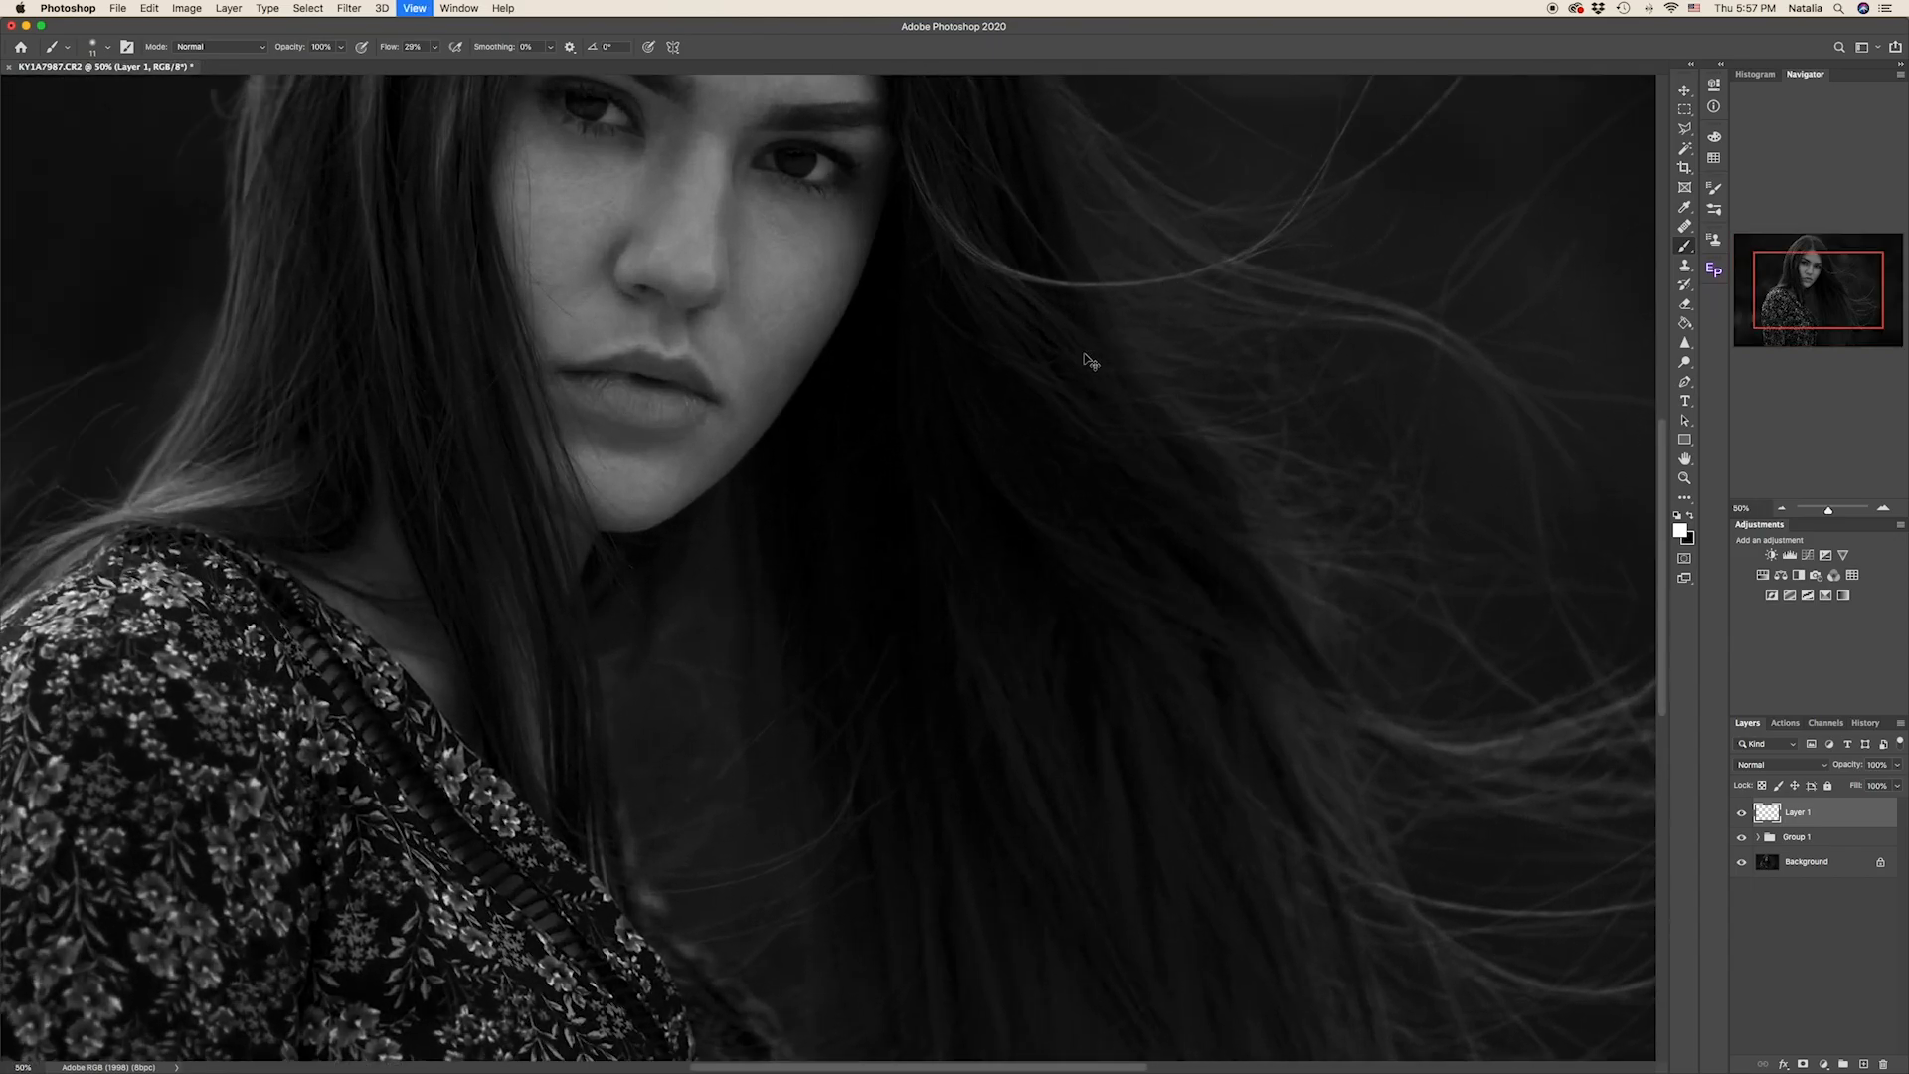
pyautogui.press('super+equal')
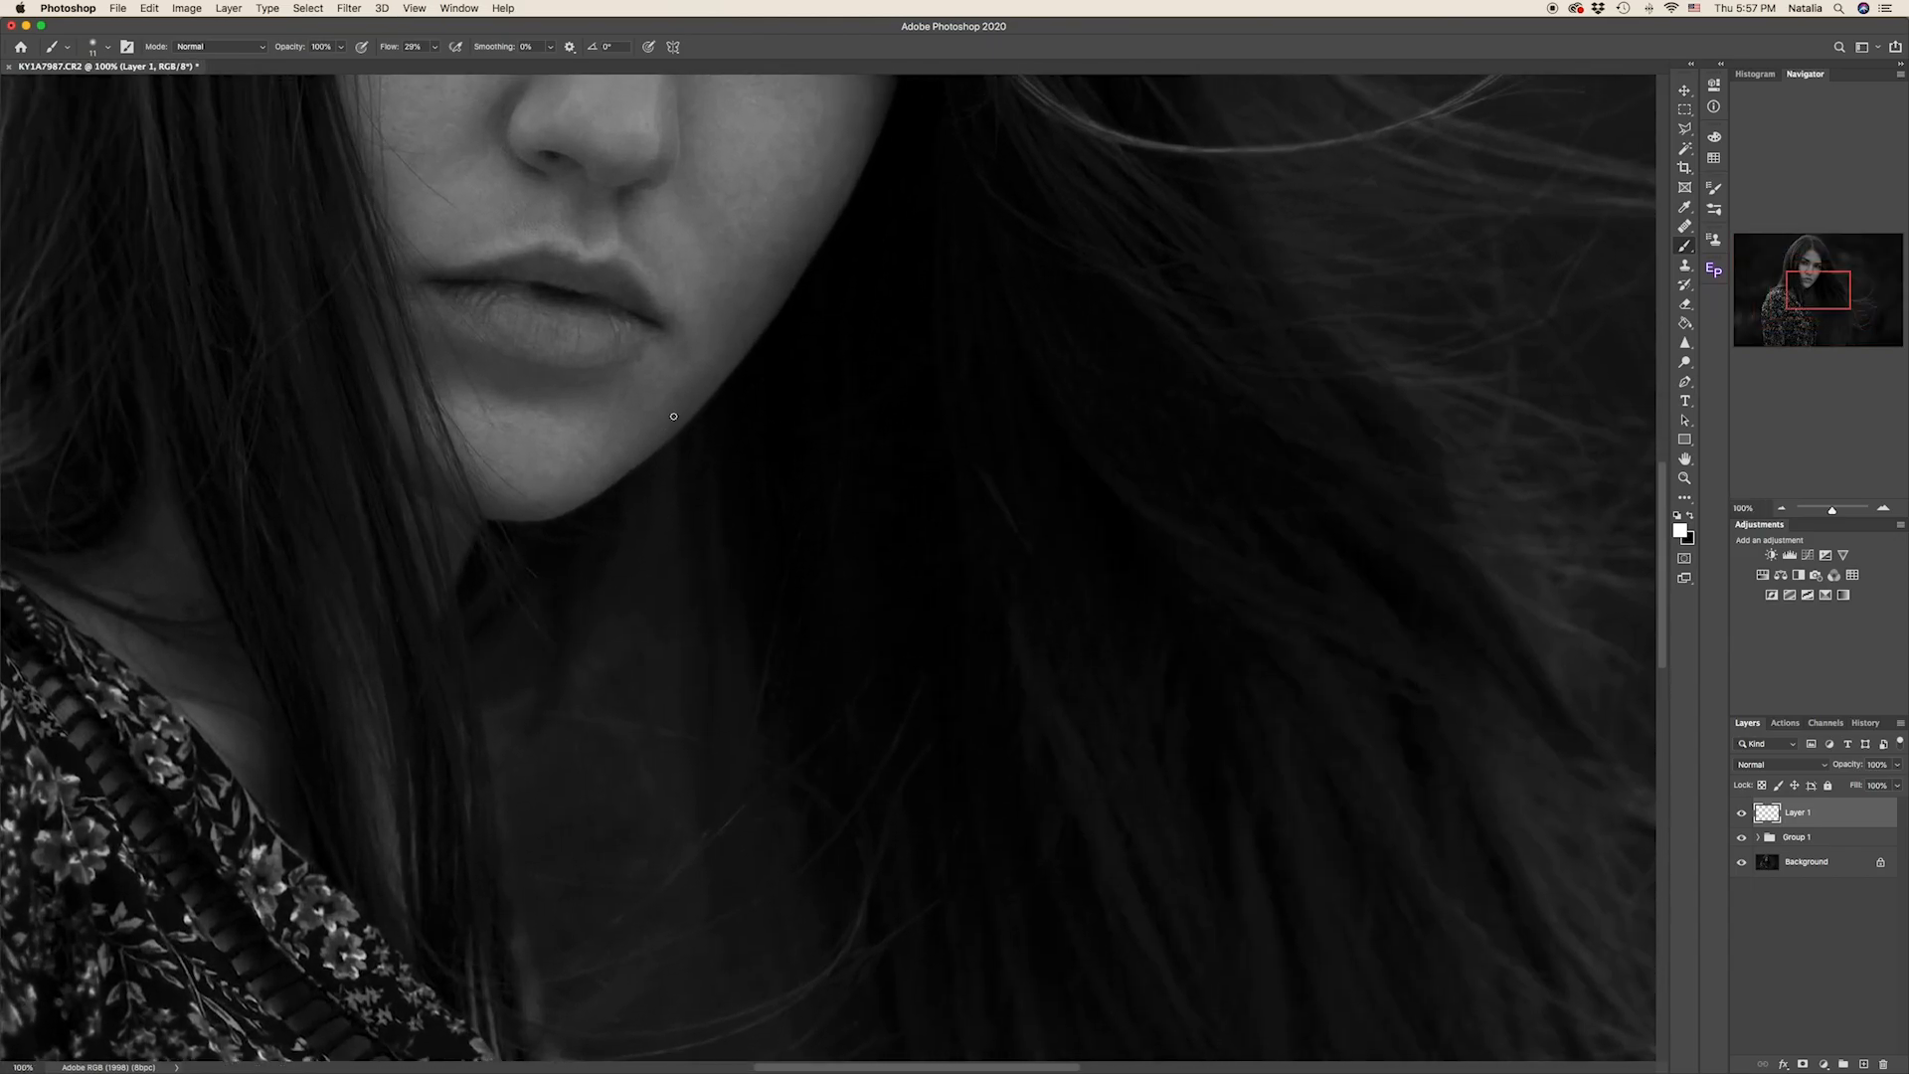
pyautogui.scroll(3, 678, 404)
pyautogui.scroll(2, 678, 404)
pyautogui.click(435, 47)
pyautogui.moveTo(430, 65); pyautogui.dragTo(502, 64)
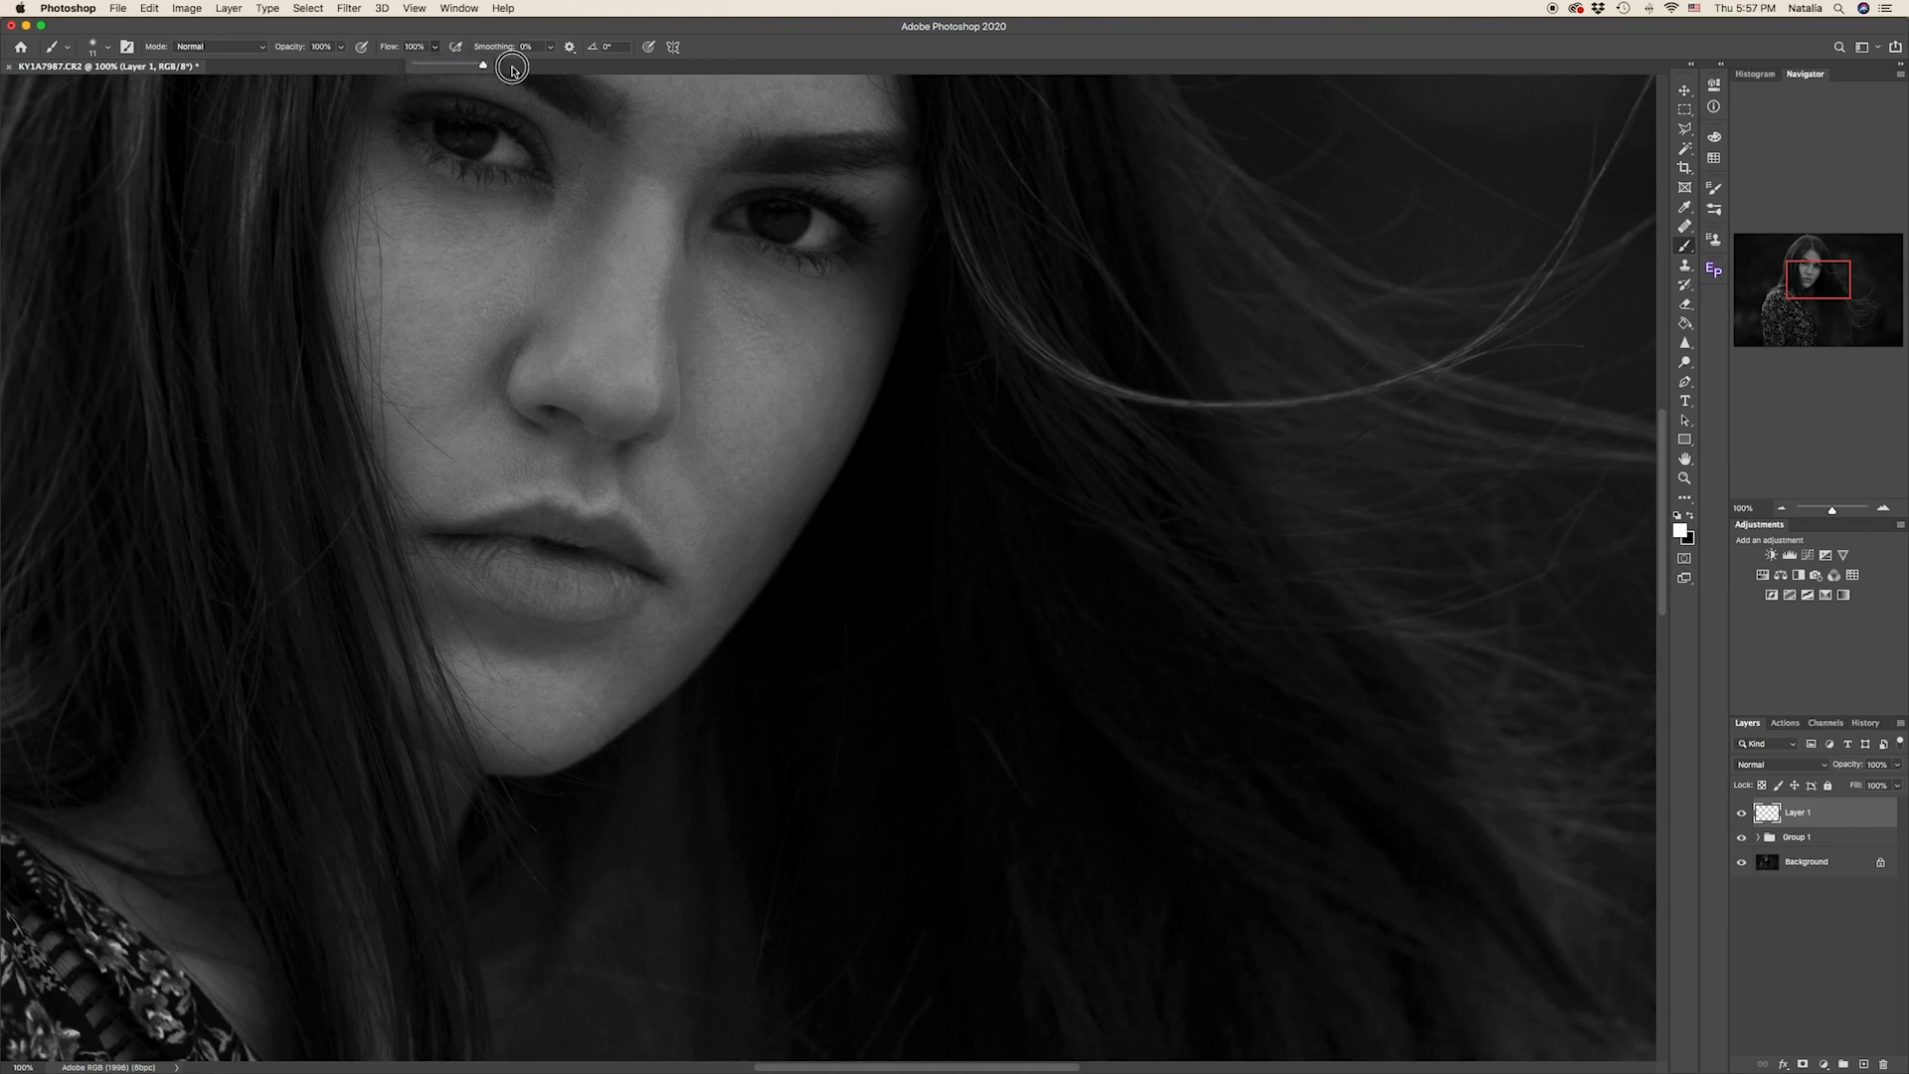
# - Try painting white over the iris of the eye nearer the flowing hair with an enlarged soft brush, and undo the stroke
pyautogui.rightClick(824, 287)
pyautogui.moveTo(919, 324); pyautogui.dragTo(933, 324)
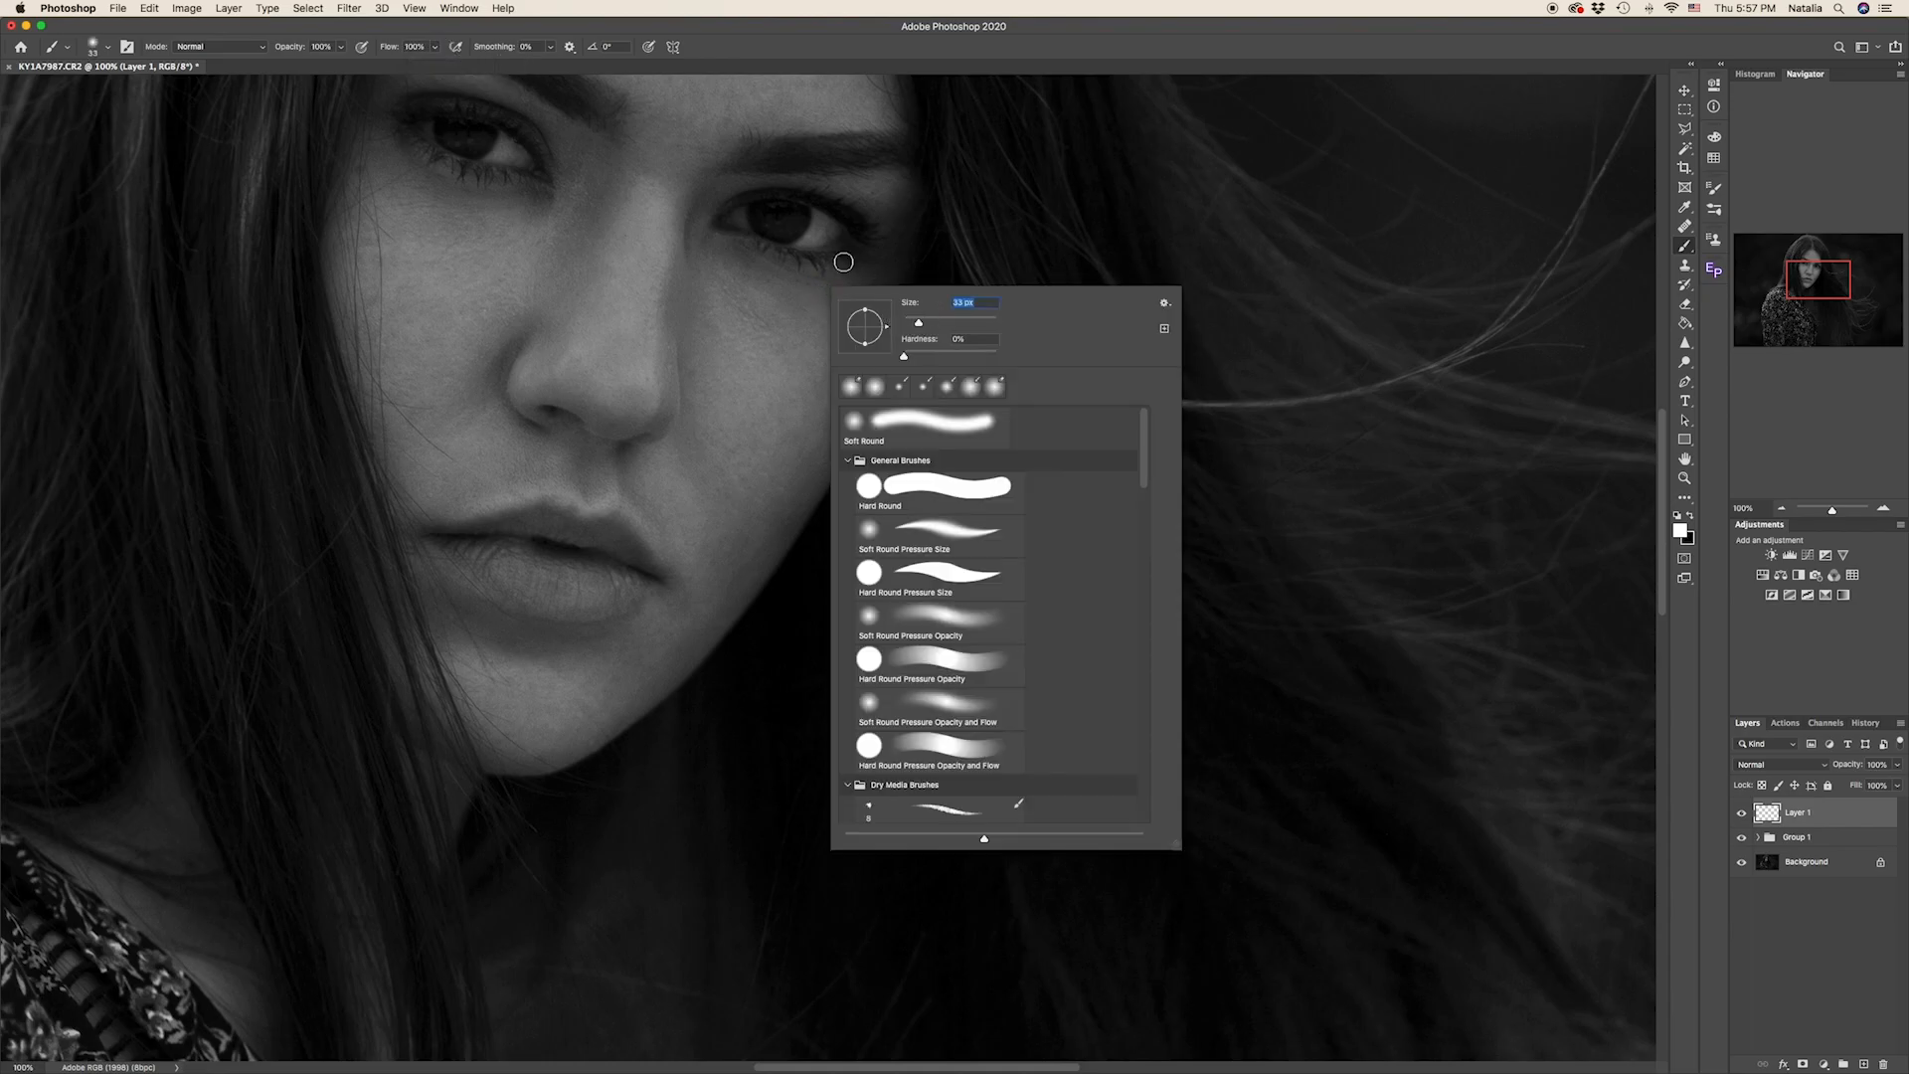
pyautogui.click(791, 228)
pyautogui.moveTo(790, 227); pyautogui.dragTo(763, 225)
pyautogui.press('super+z')
# - Reduce the soft brush to 23 px and paint a white crescent along the lower iris of both eyes
pyautogui.rightClick(823, 288)
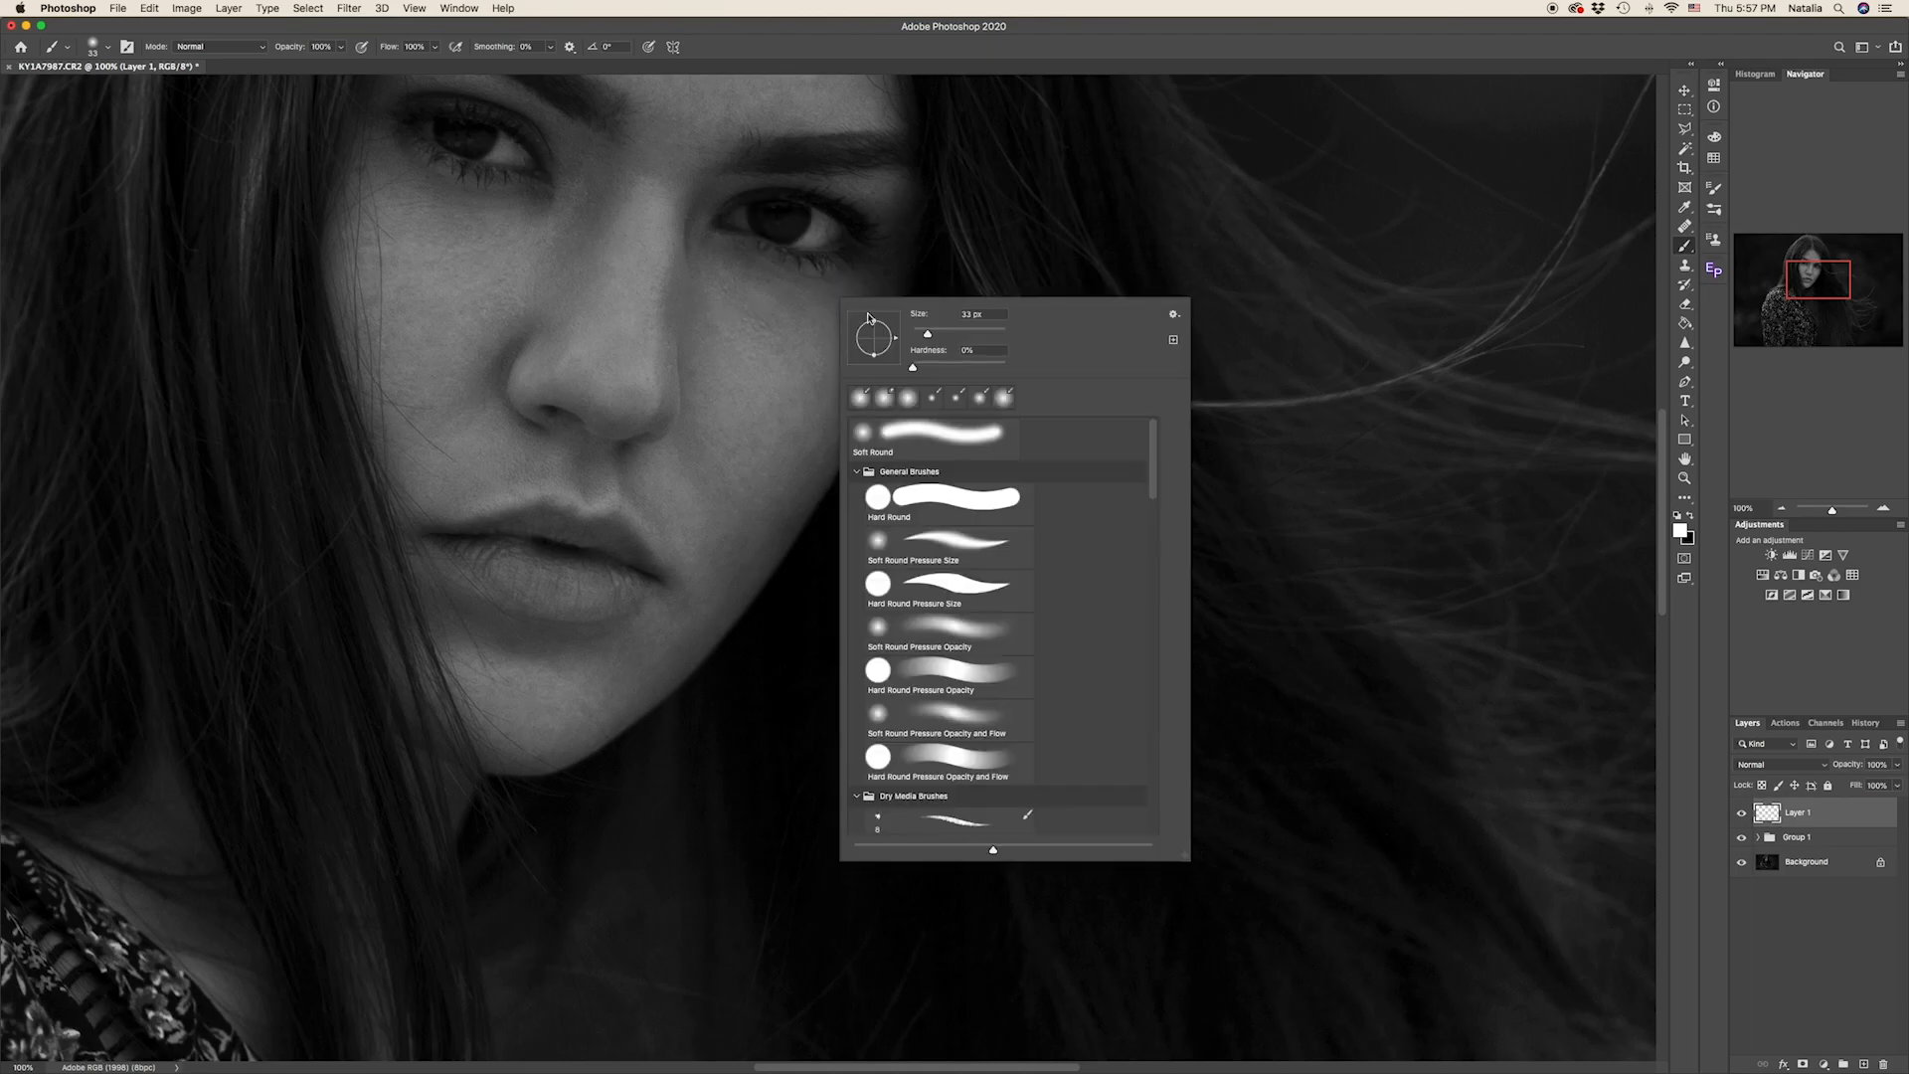
pyautogui.moveTo(924, 332); pyautogui.dragTo(920, 332)
pyautogui.moveTo(802, 228); pyautogui.dragTo(767, 224)
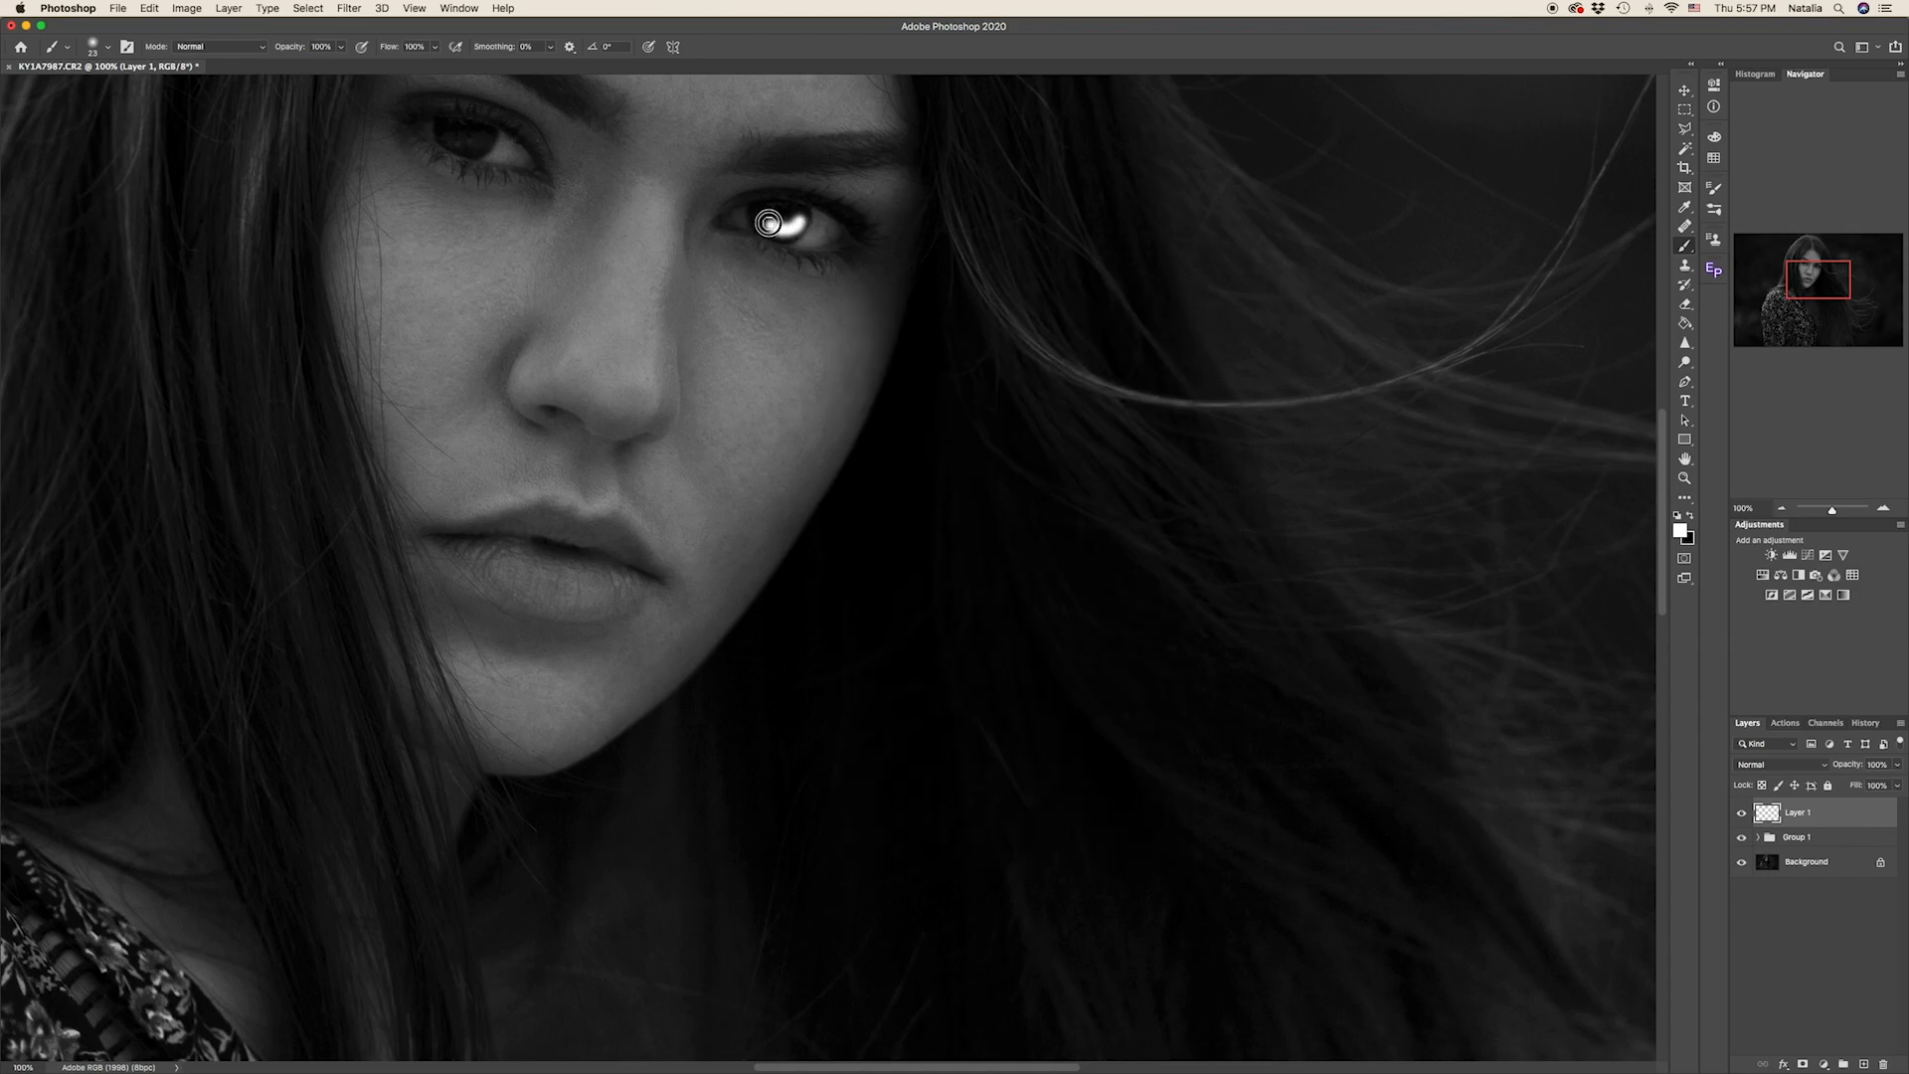
pyautogui.moveTo(480, 143); pyautogui.dragTo(446, 133)
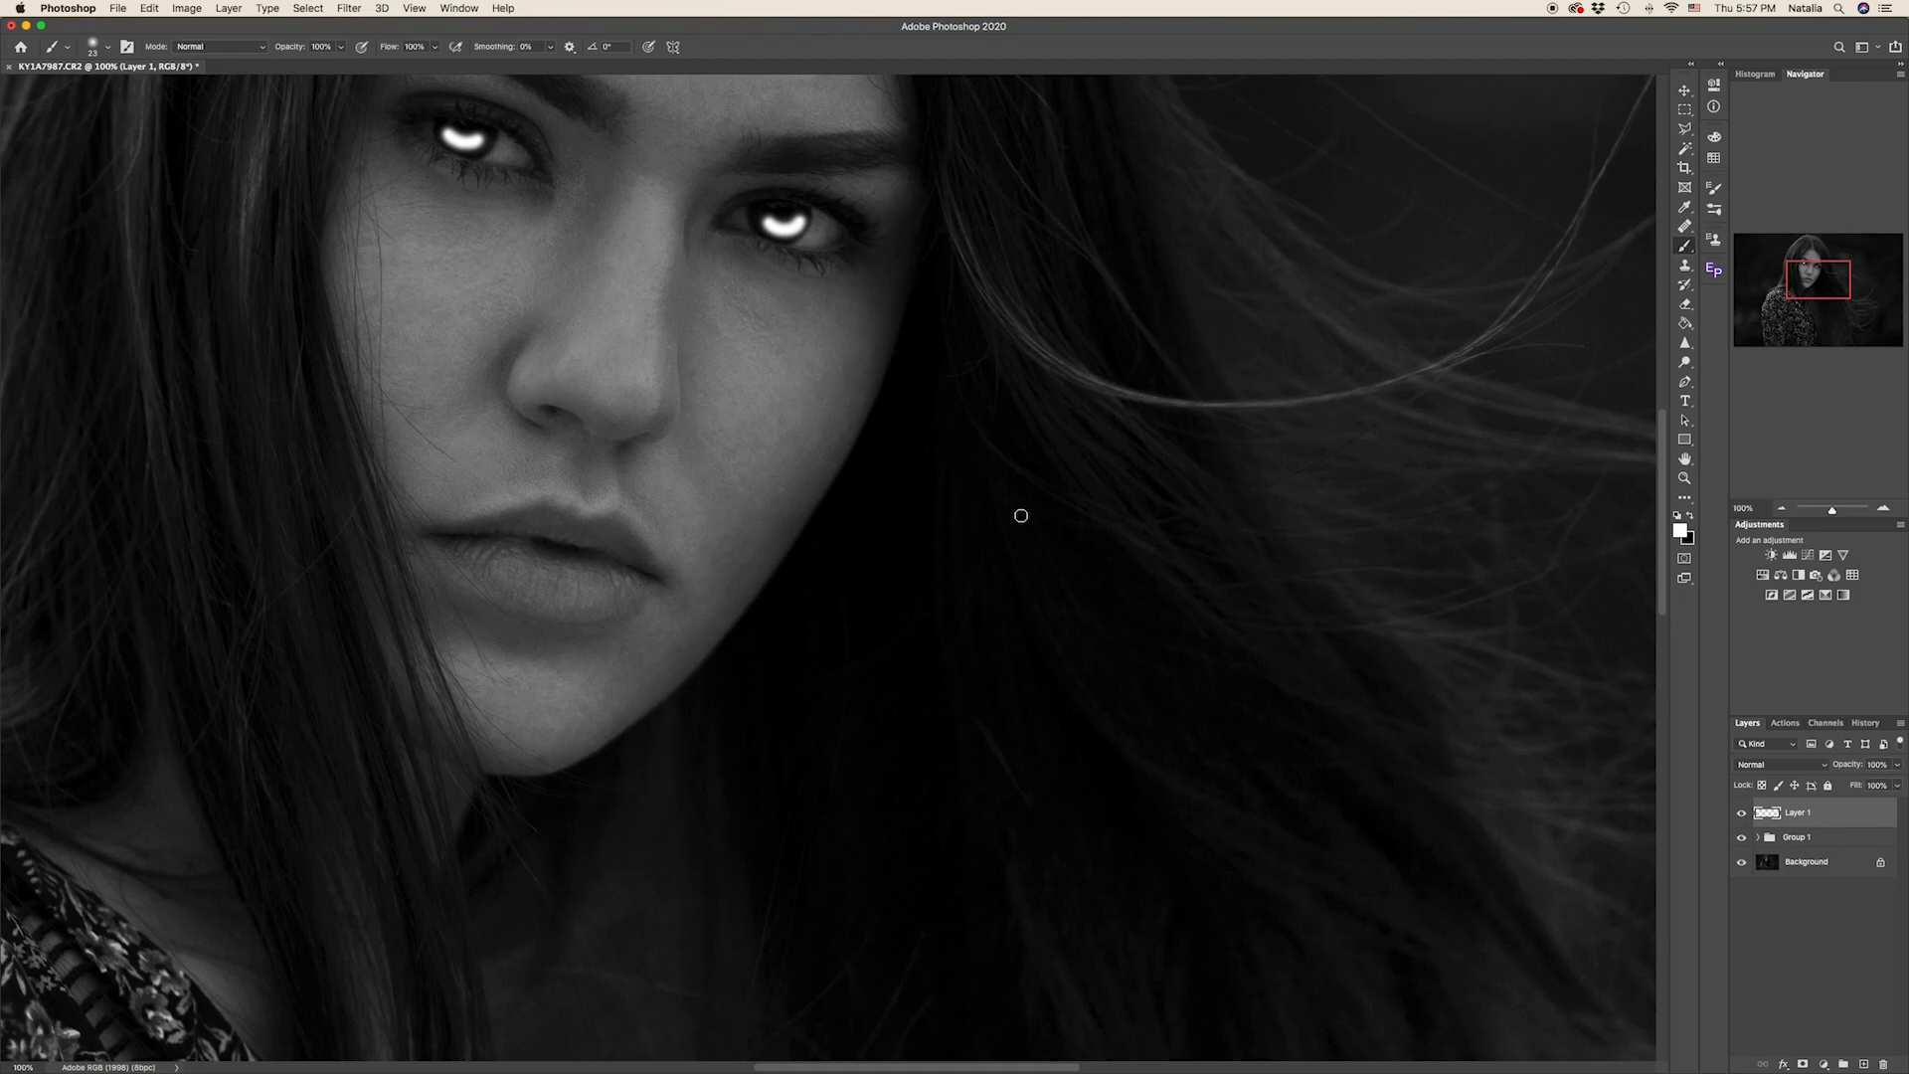
# - Set the blend mode of the painted eye layer, Layer 1, to Overlay
pyautogui.press('super+minus')
pyautogui.press('super+minus')
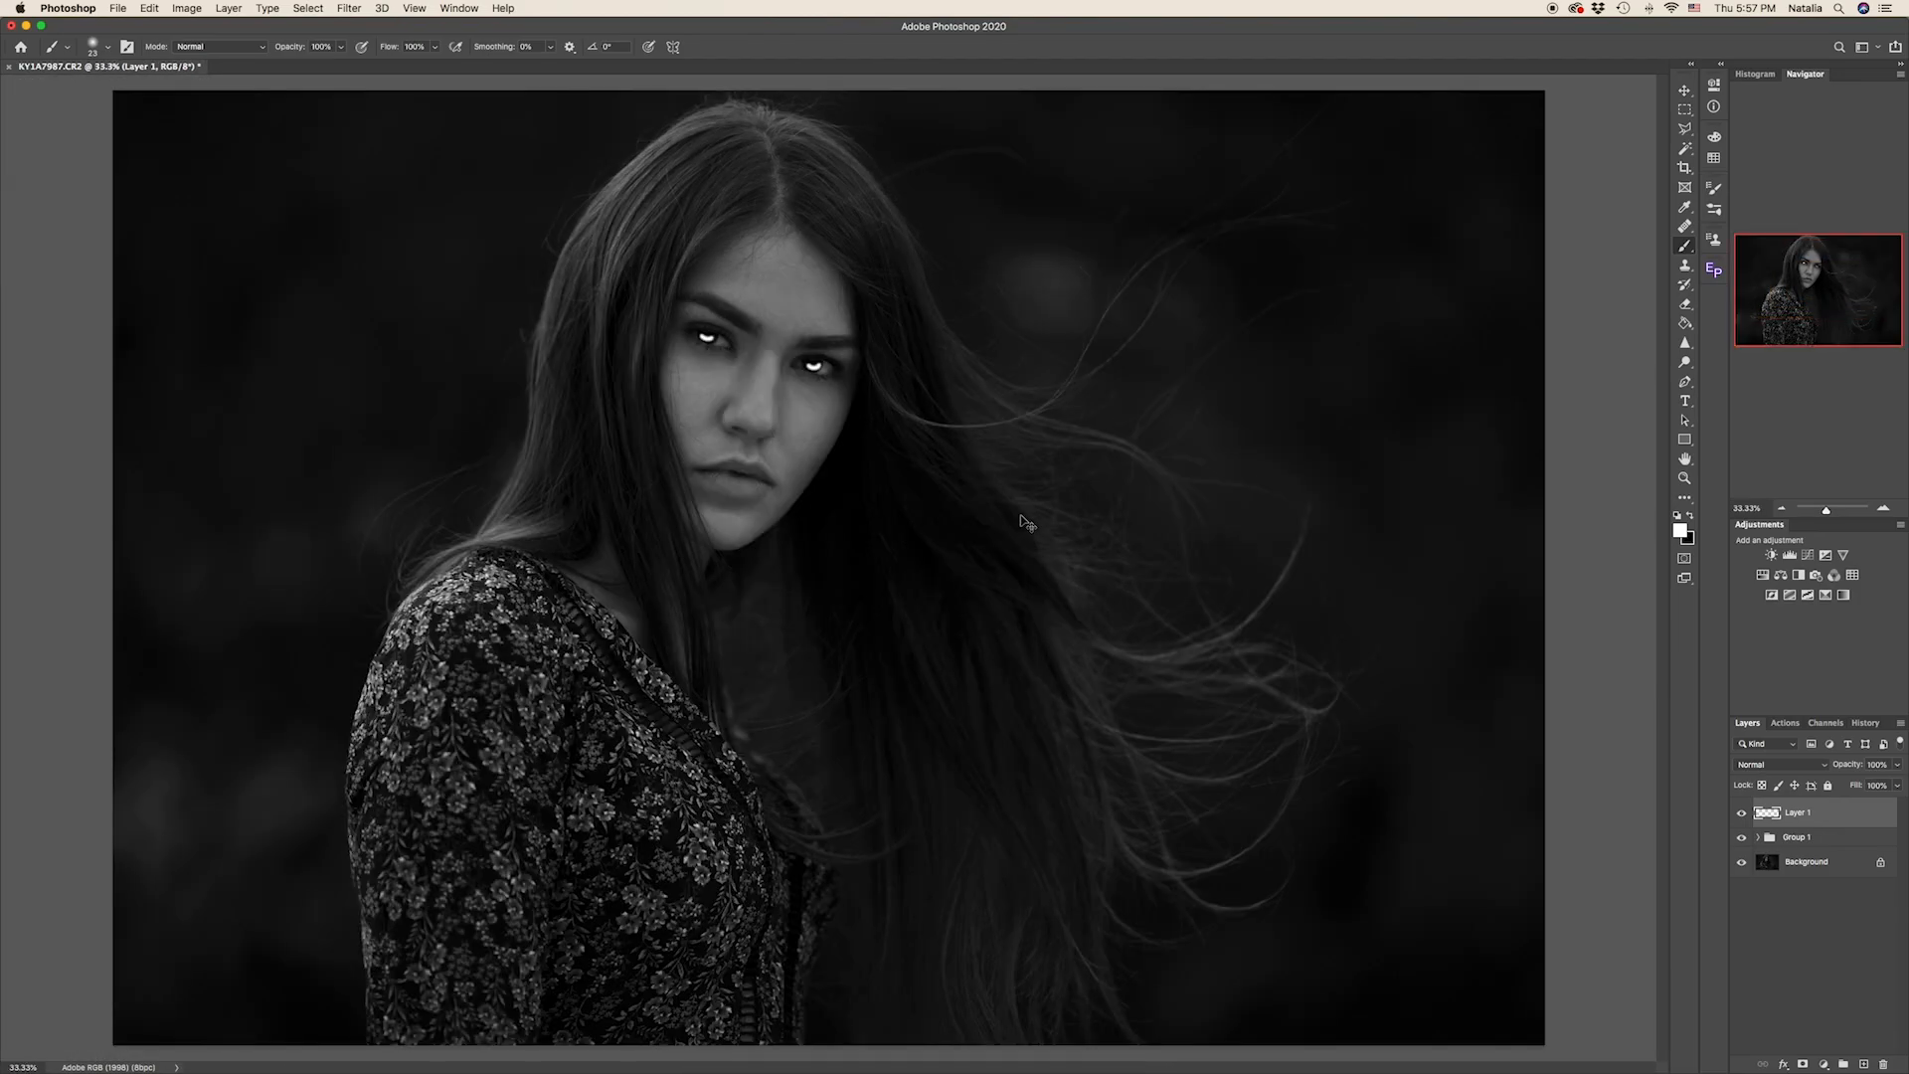
pyautogui.press('super+plus')
pyautogui.scroll(3, 925, 532)
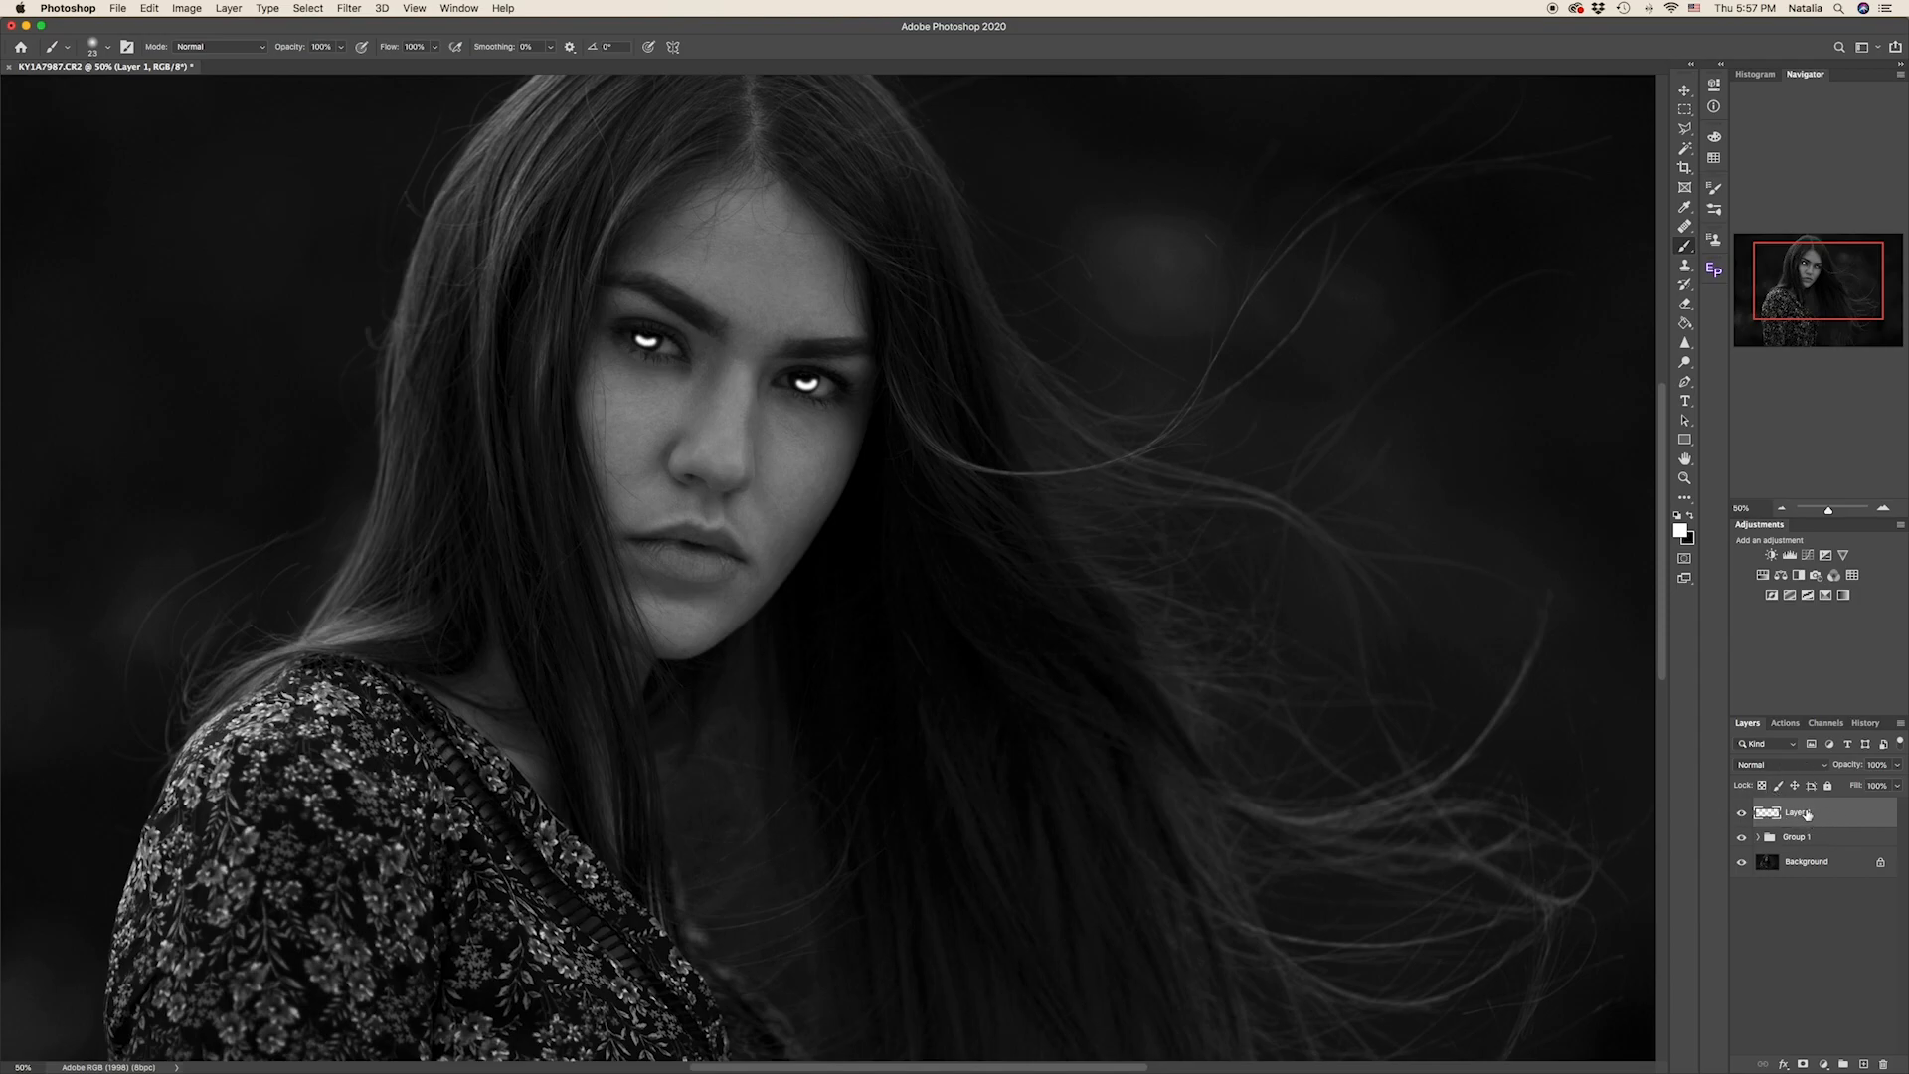
pyautogui.click(1826, 766)
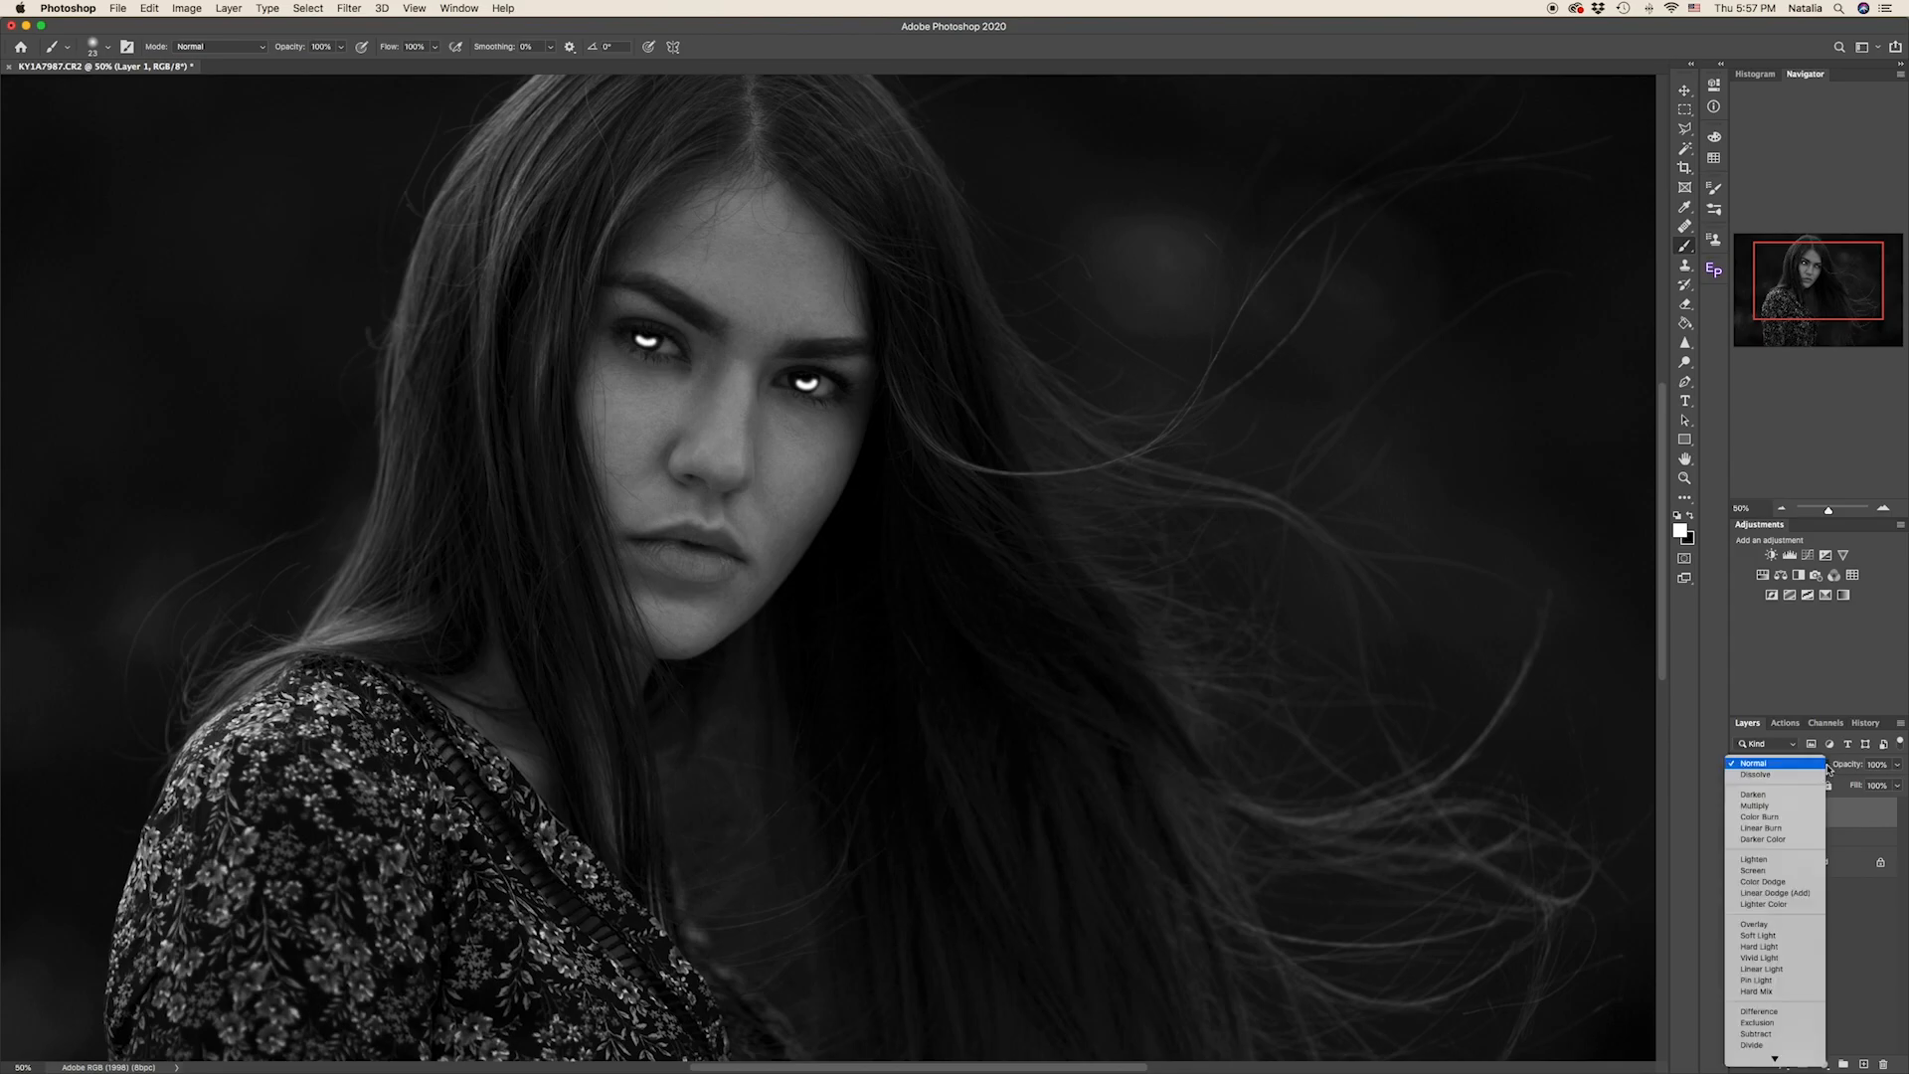
pyautogui.click(1788, 926)
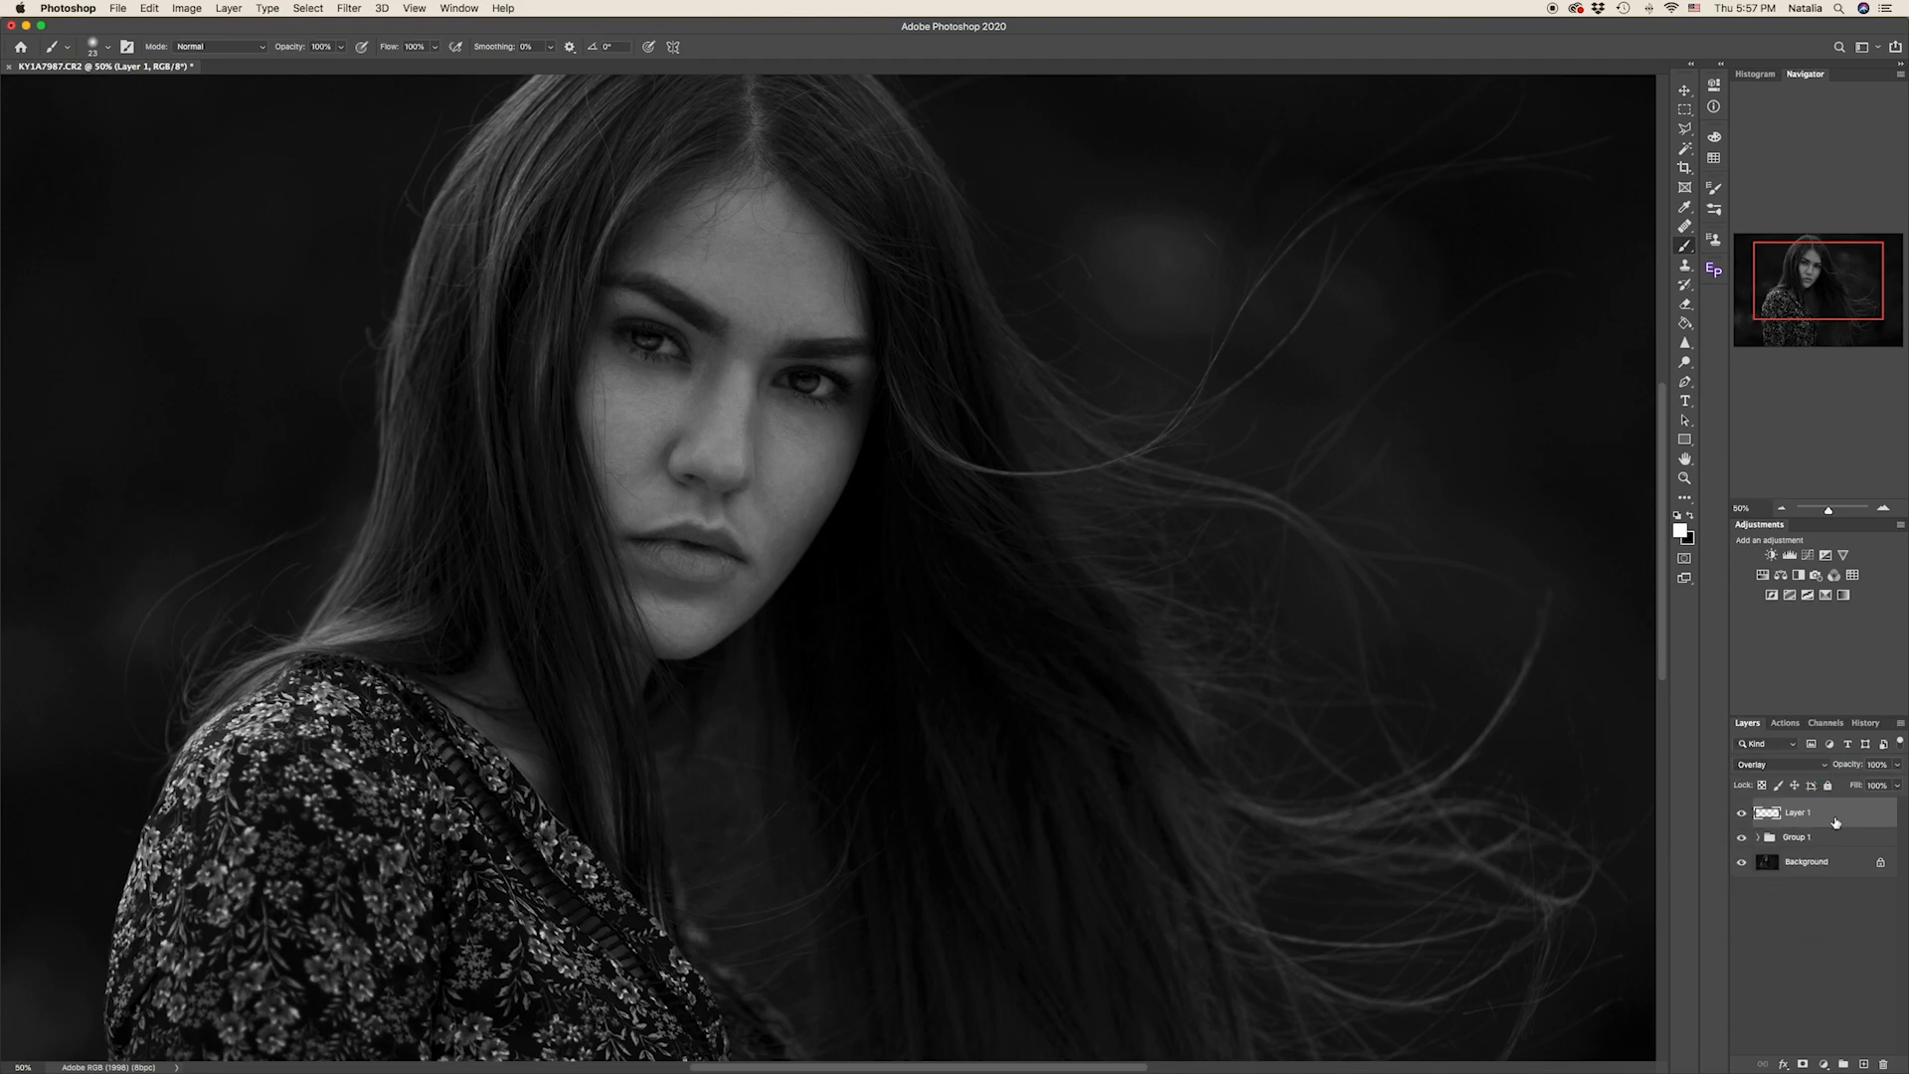
# - Lower the opacity of Layer 1 to 24% and compare the eyes with and without it
pyautogui.click(1897, 785)
pyautogui.moveTo(1873, 787); pyautogui.dragTo(1846, 786)
pyautogui.click(1741, 815)
pyautogui.click(1741, 814)
pyautogui.press('super+minus')
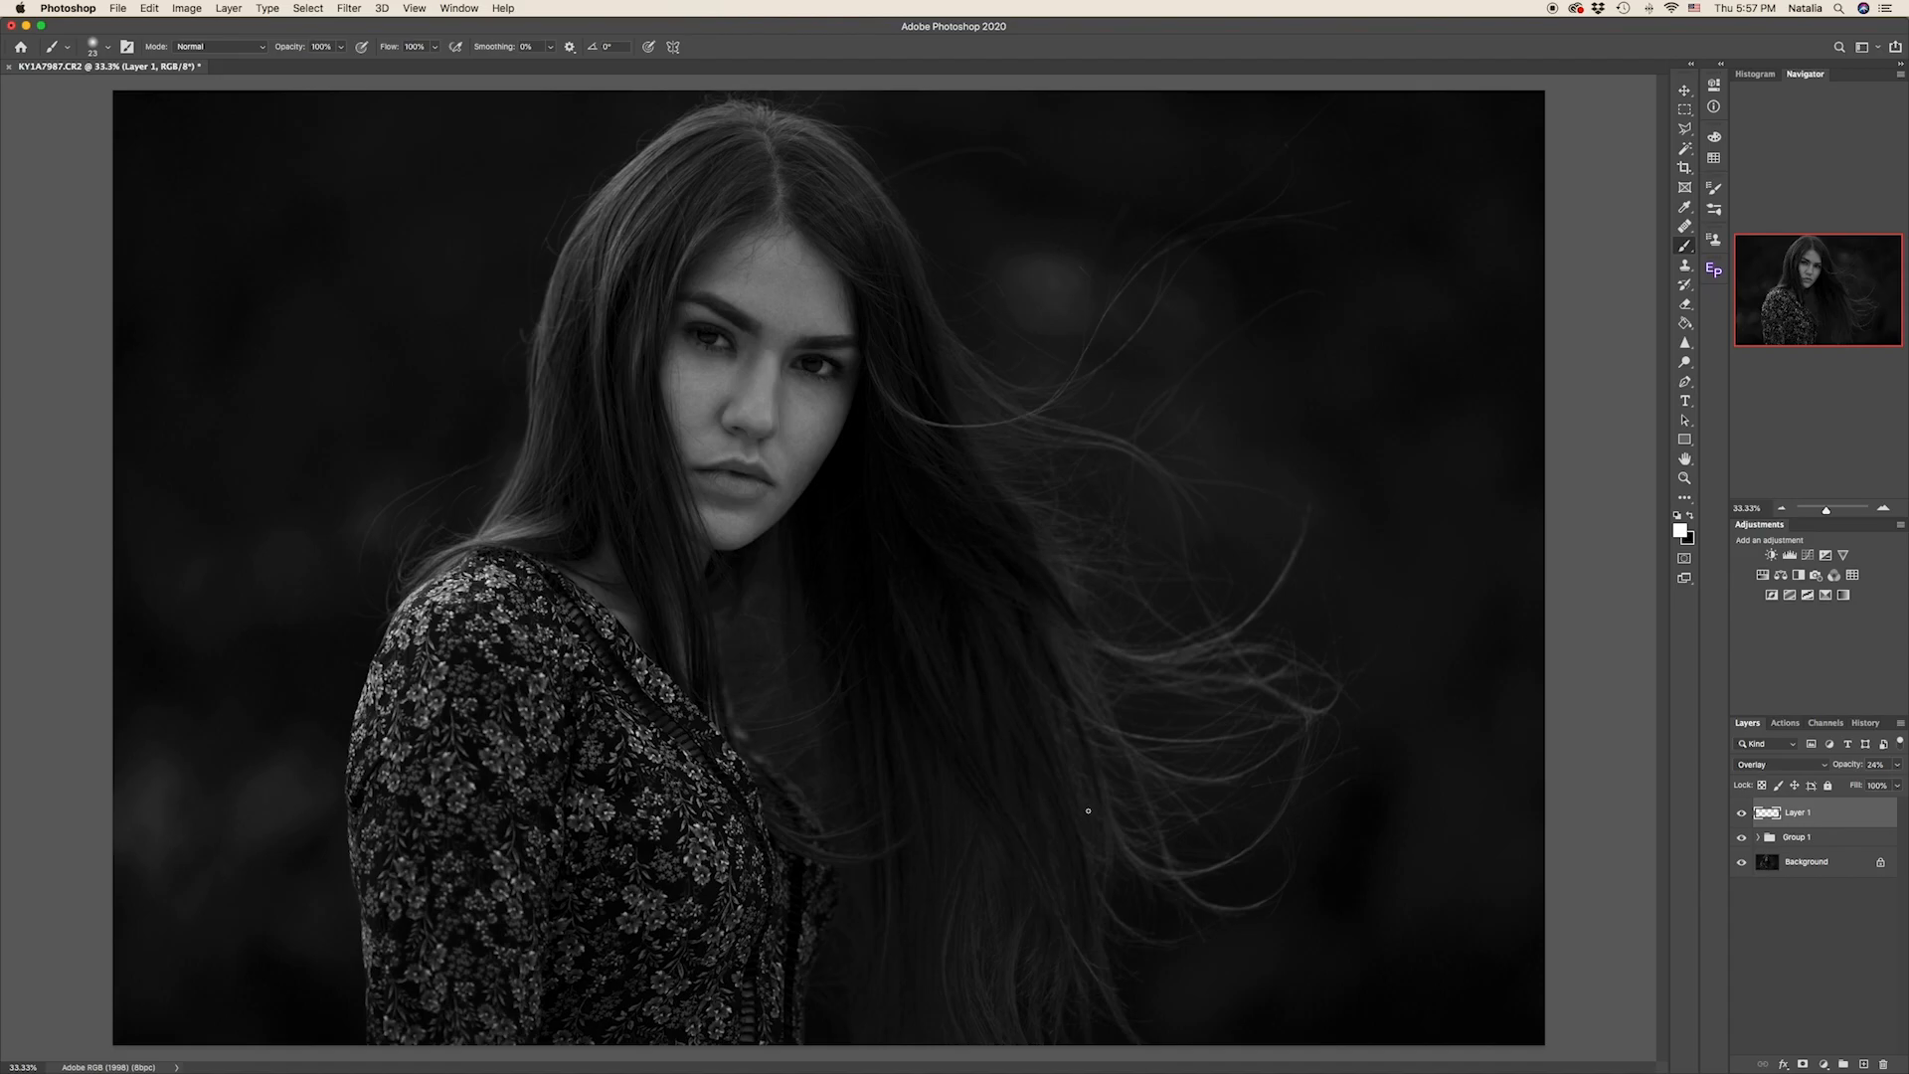
# - Compare the original color photo with the finished black and white edit twice through the document history, ending on the latest state
pyautogui.click(1866, 723)
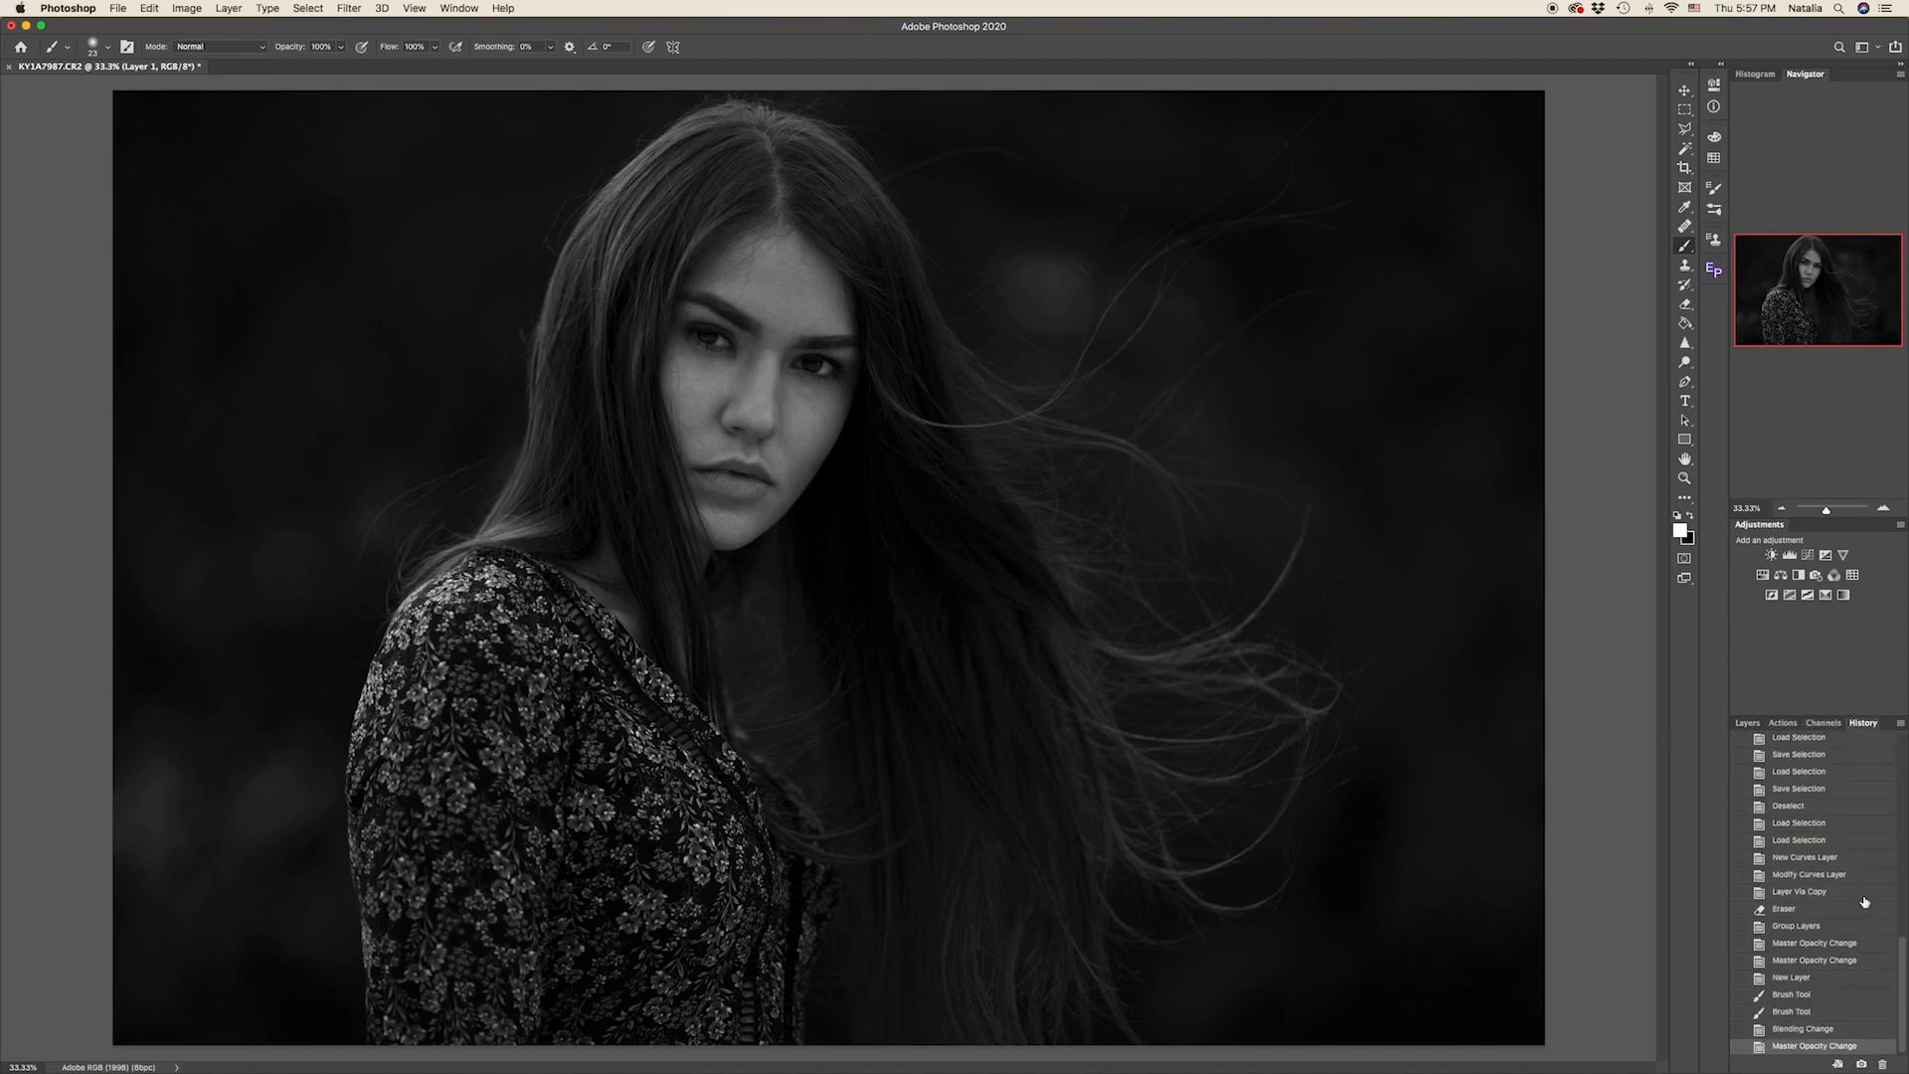
pyautogui.click(1842, 746)
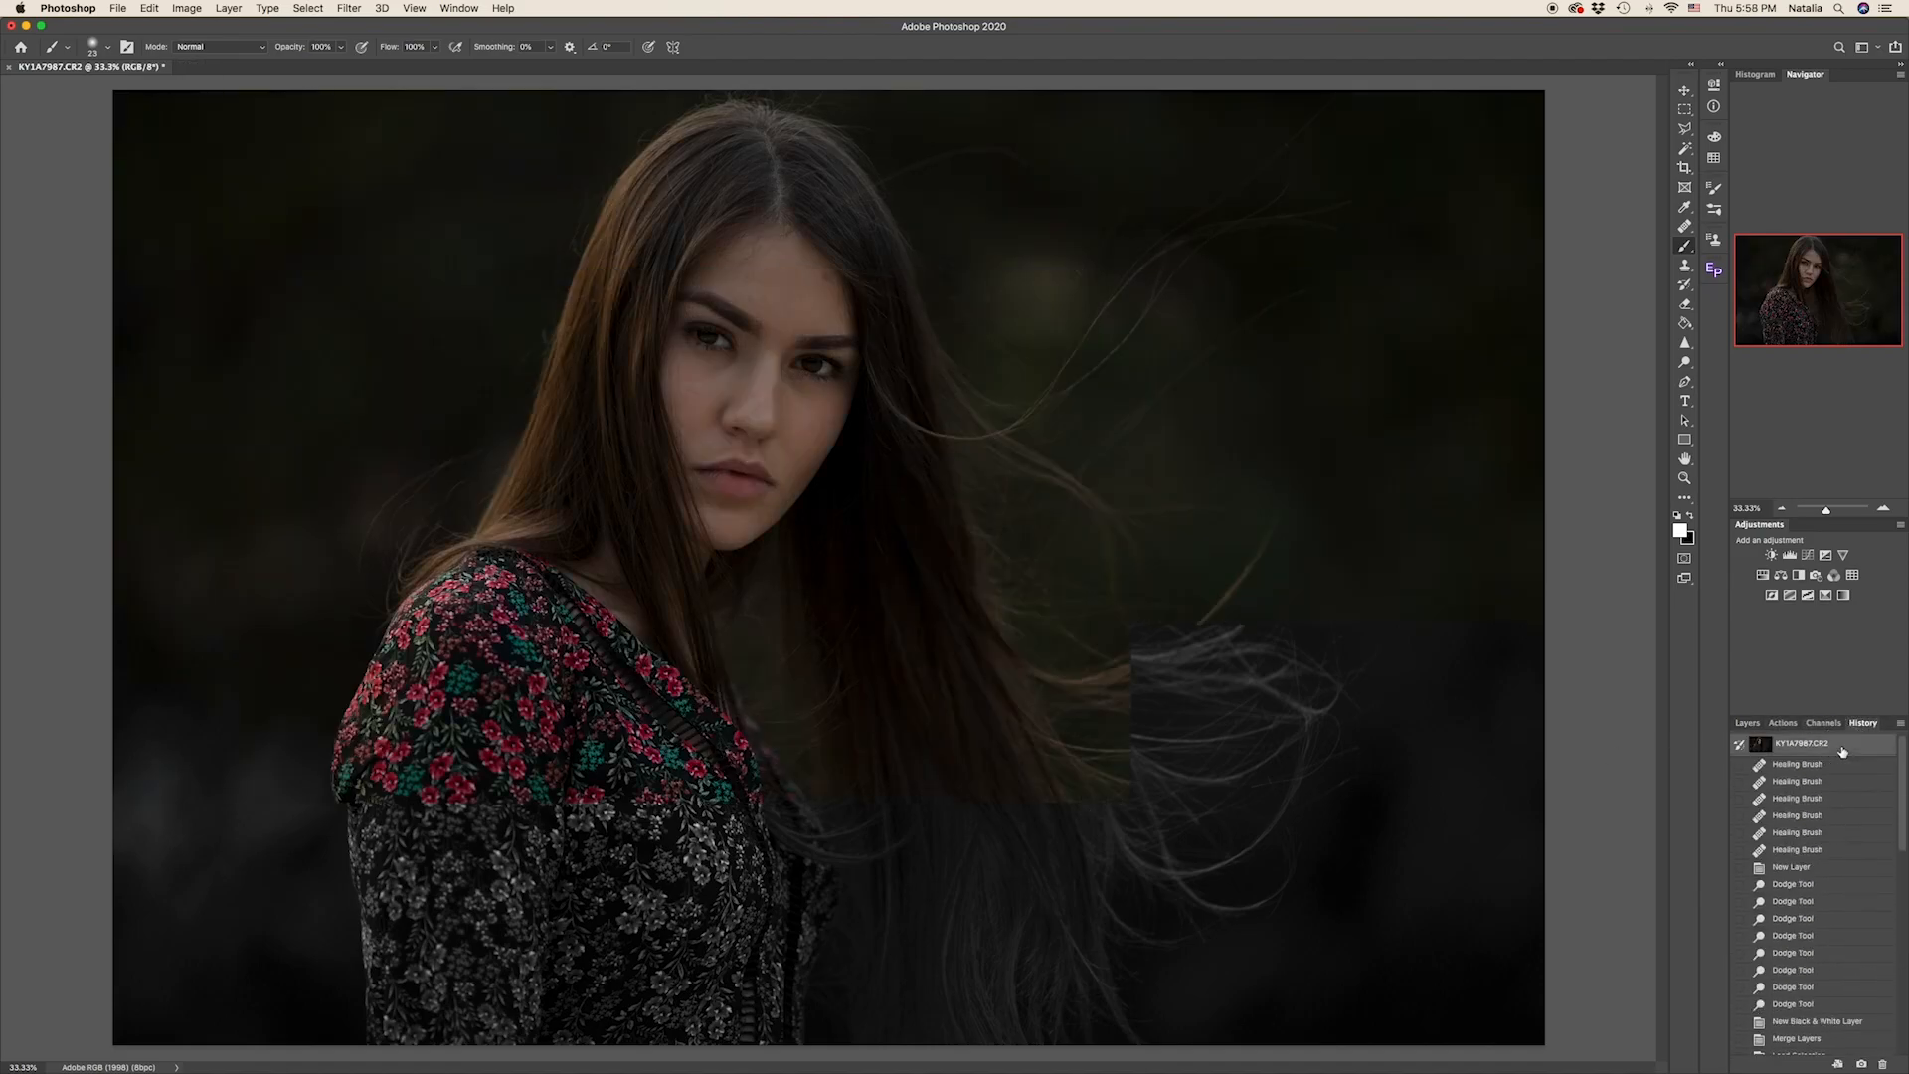
pyautogui.scroll(-10, 1851, 879)
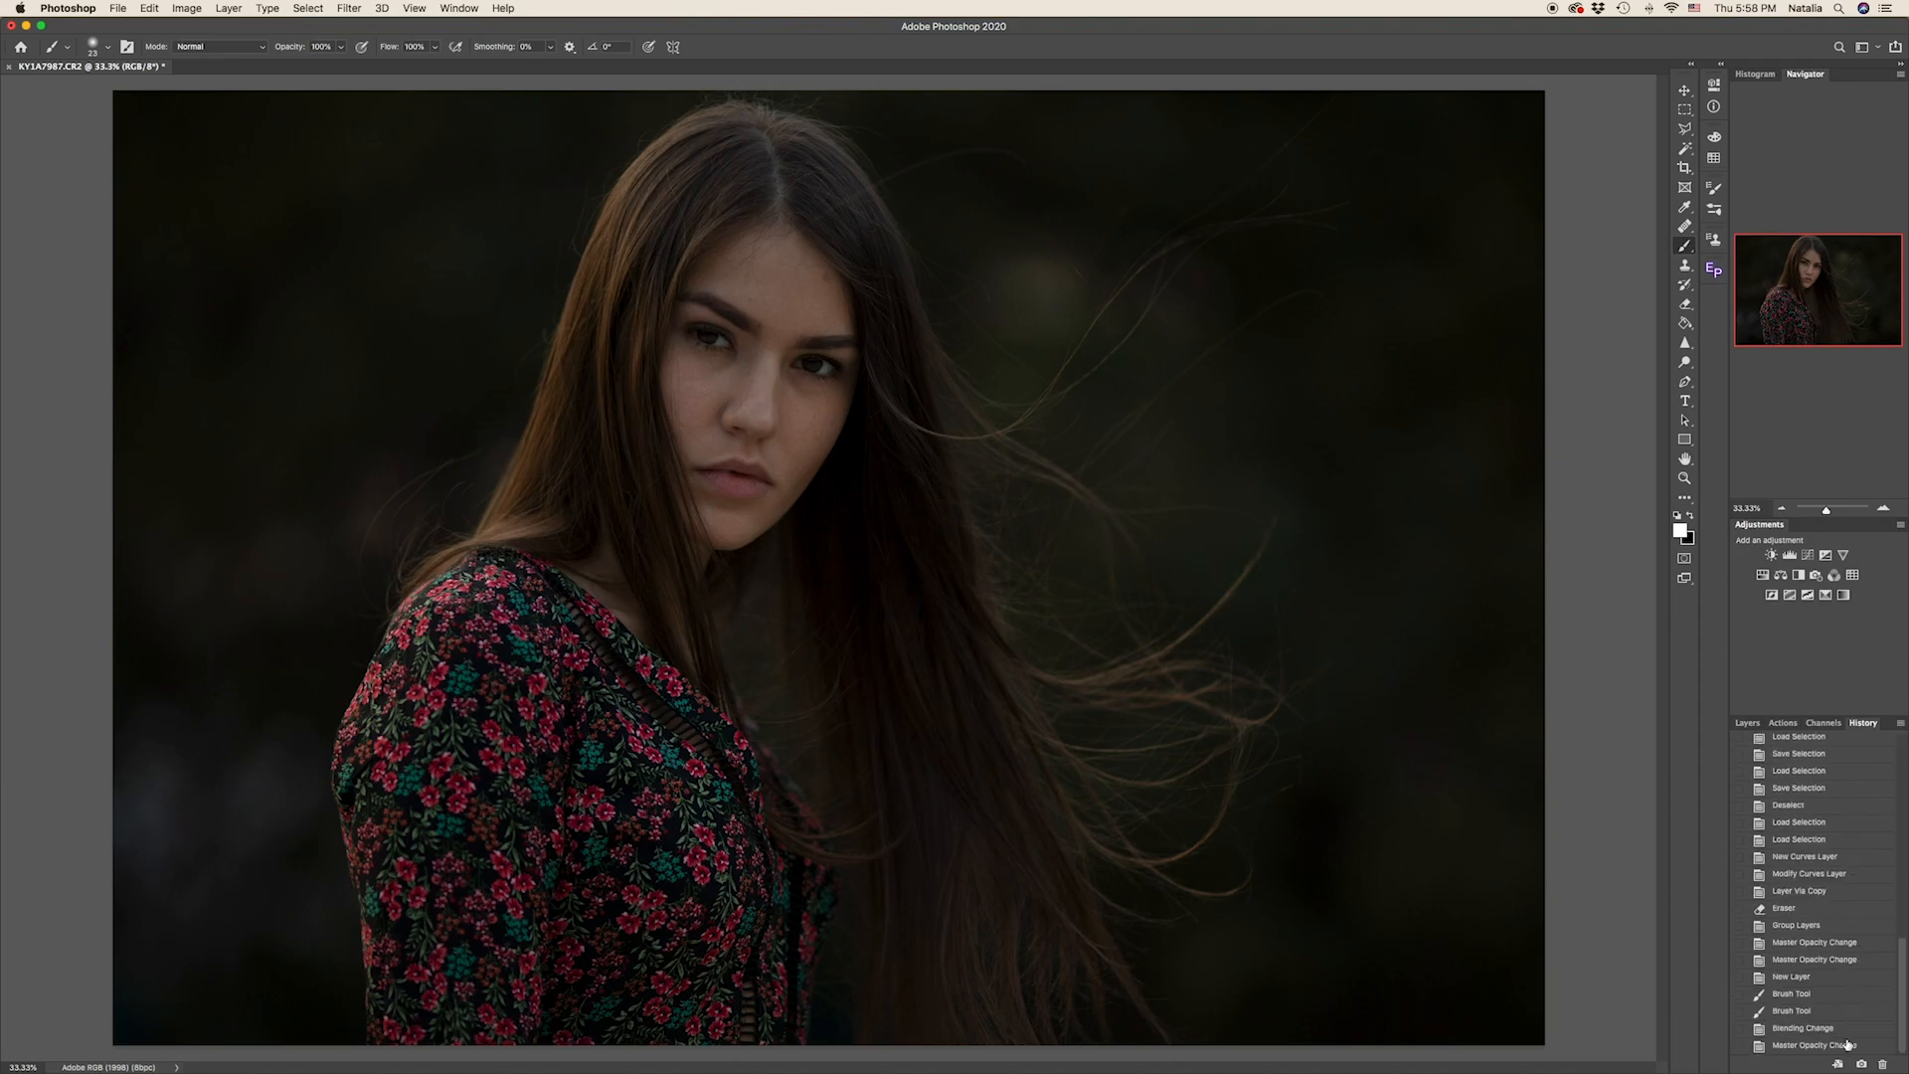
pyautogui.click(1848, 1045)
pyautogui.scroll(5, 1848, 1045)
pyautogui.scroll(3, 1848, 1044)
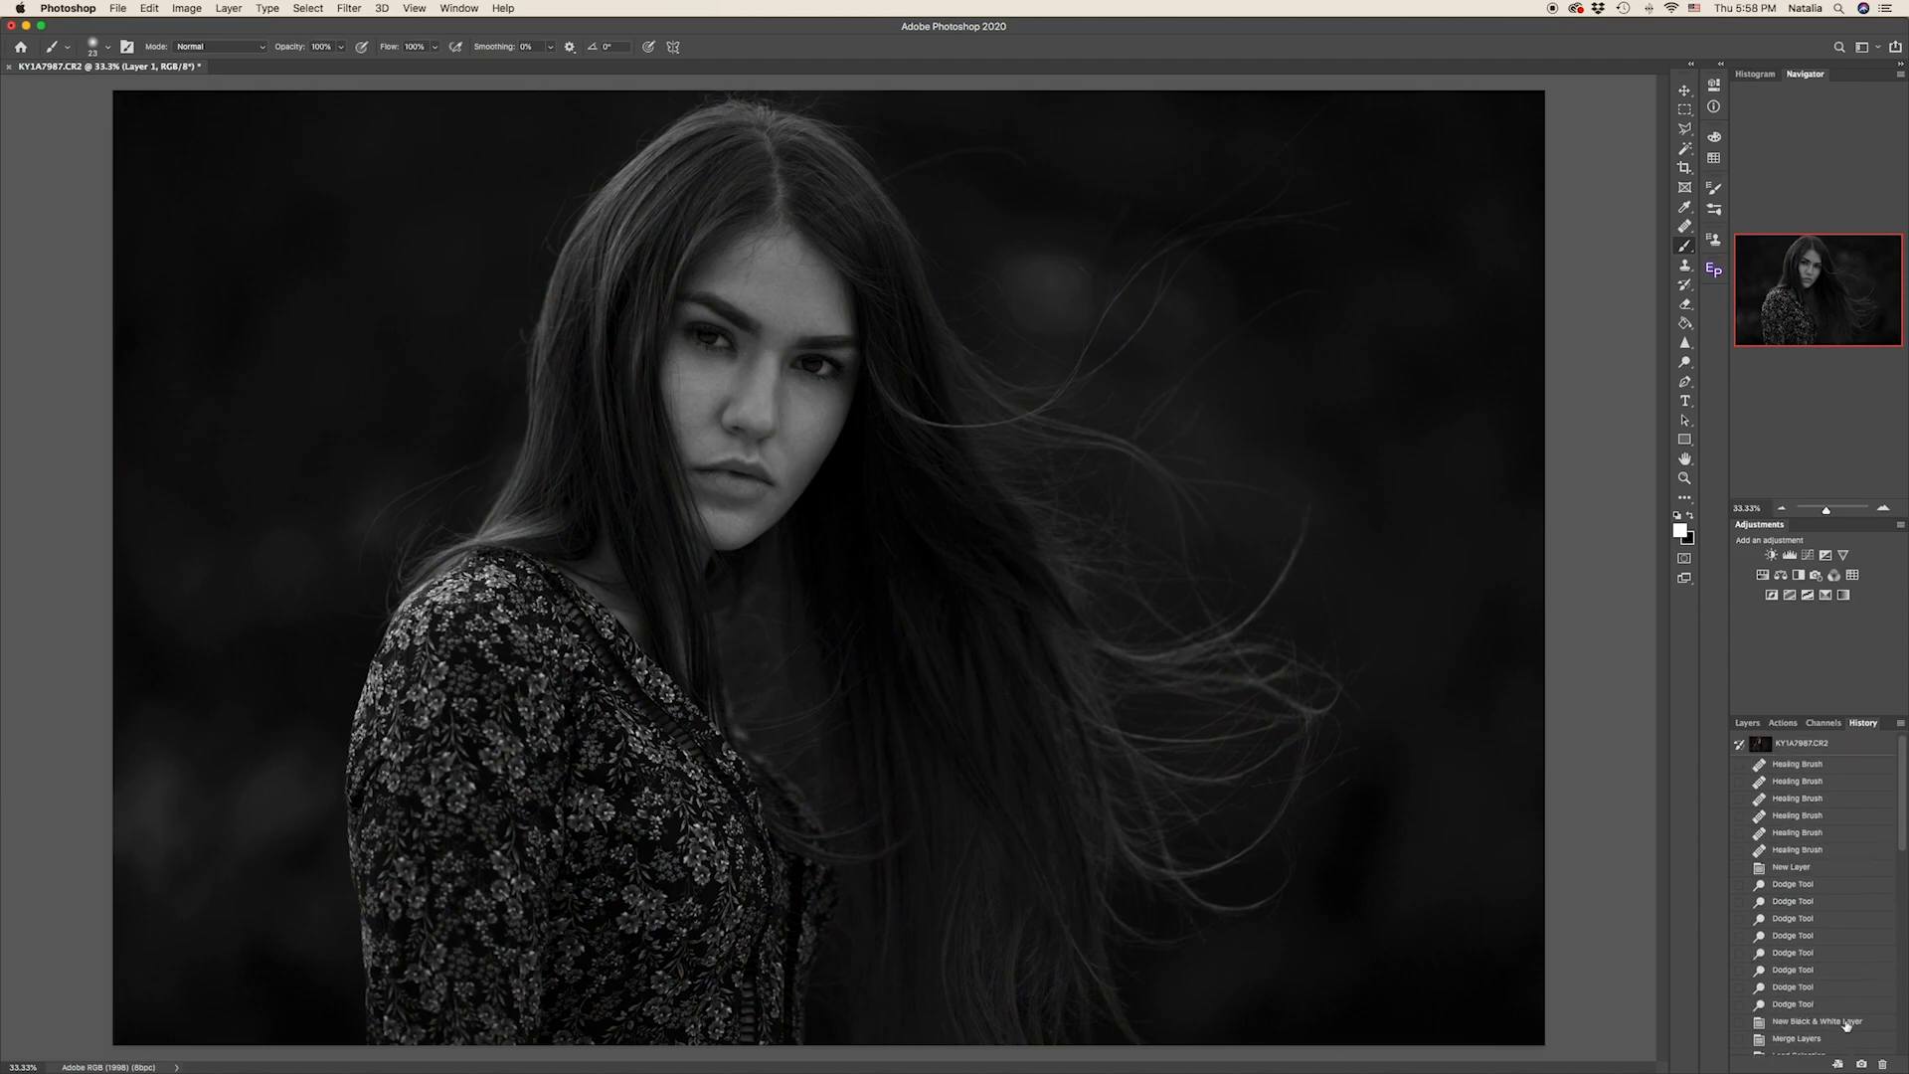
pyautogui.click(1863, 748)
pyautogui.scroll(-8, 1864, 868)
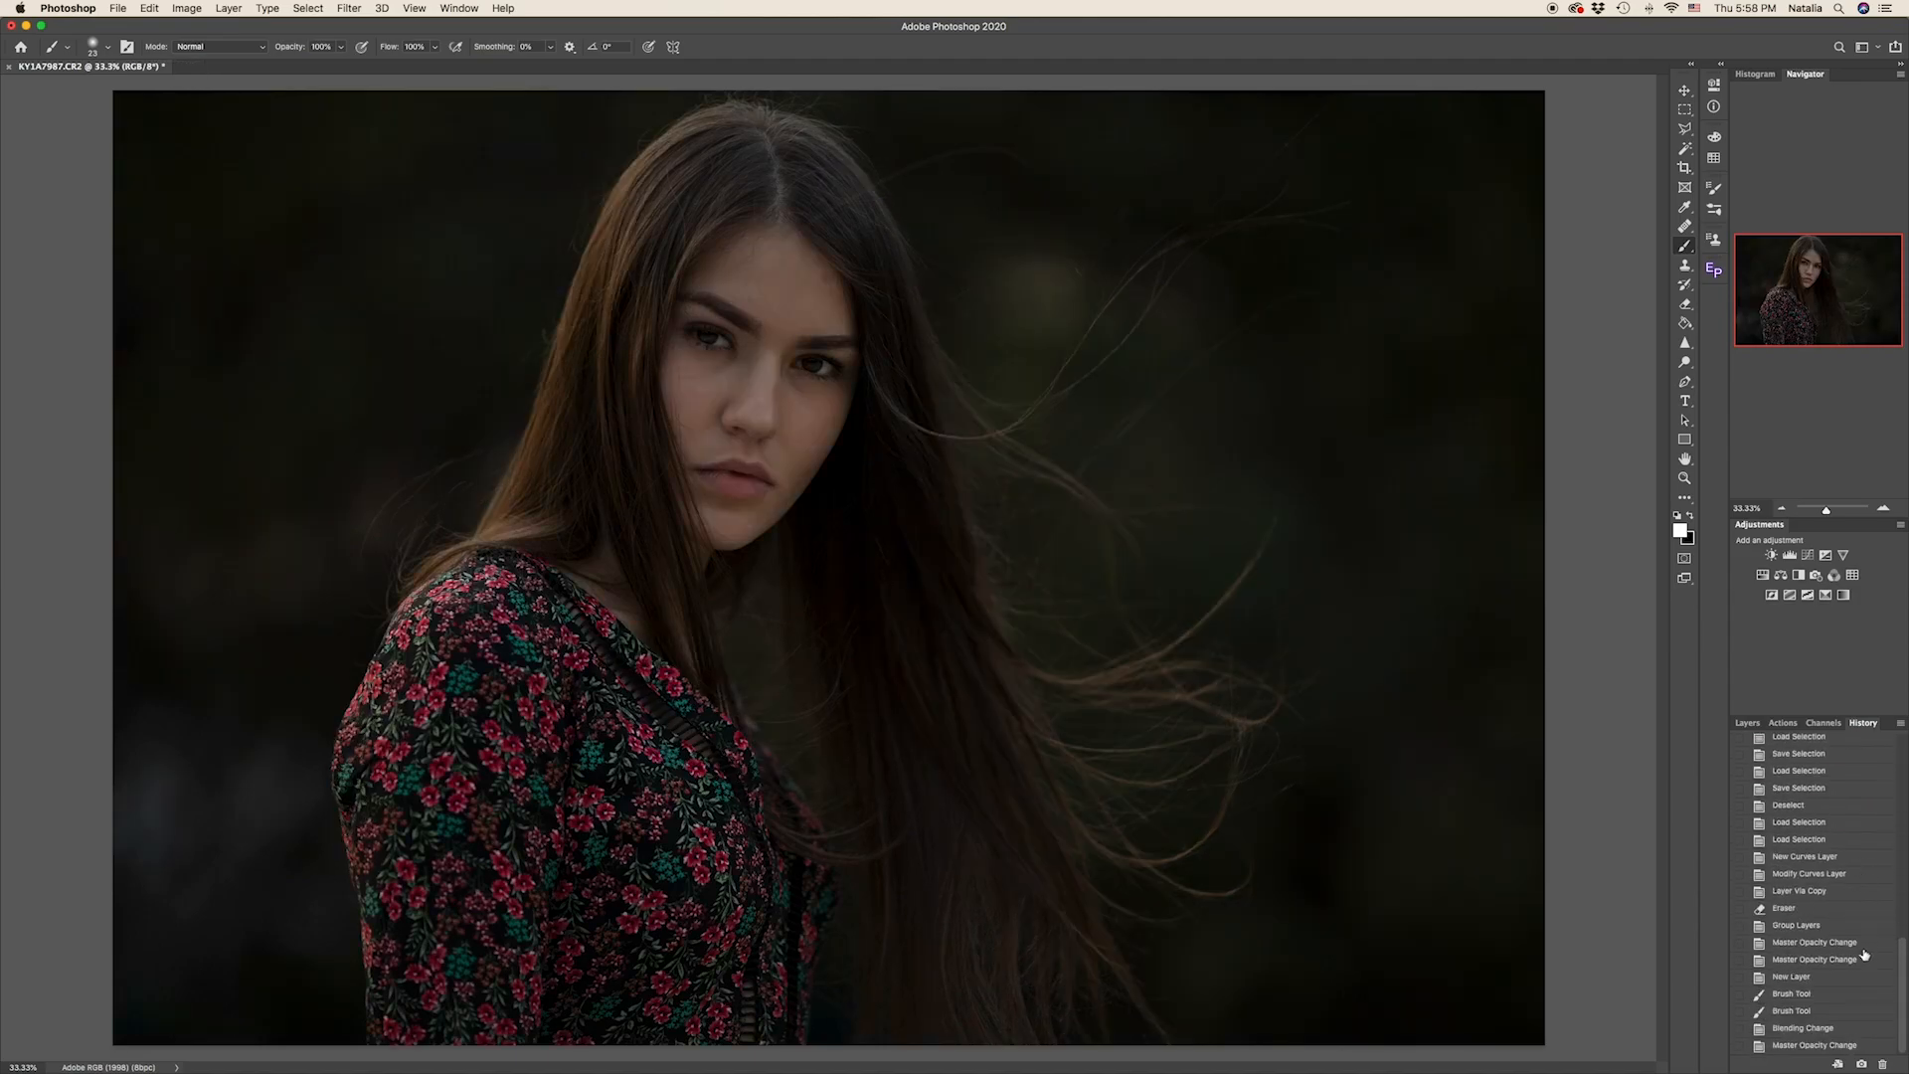
pyautogui.click(1846, 1046)
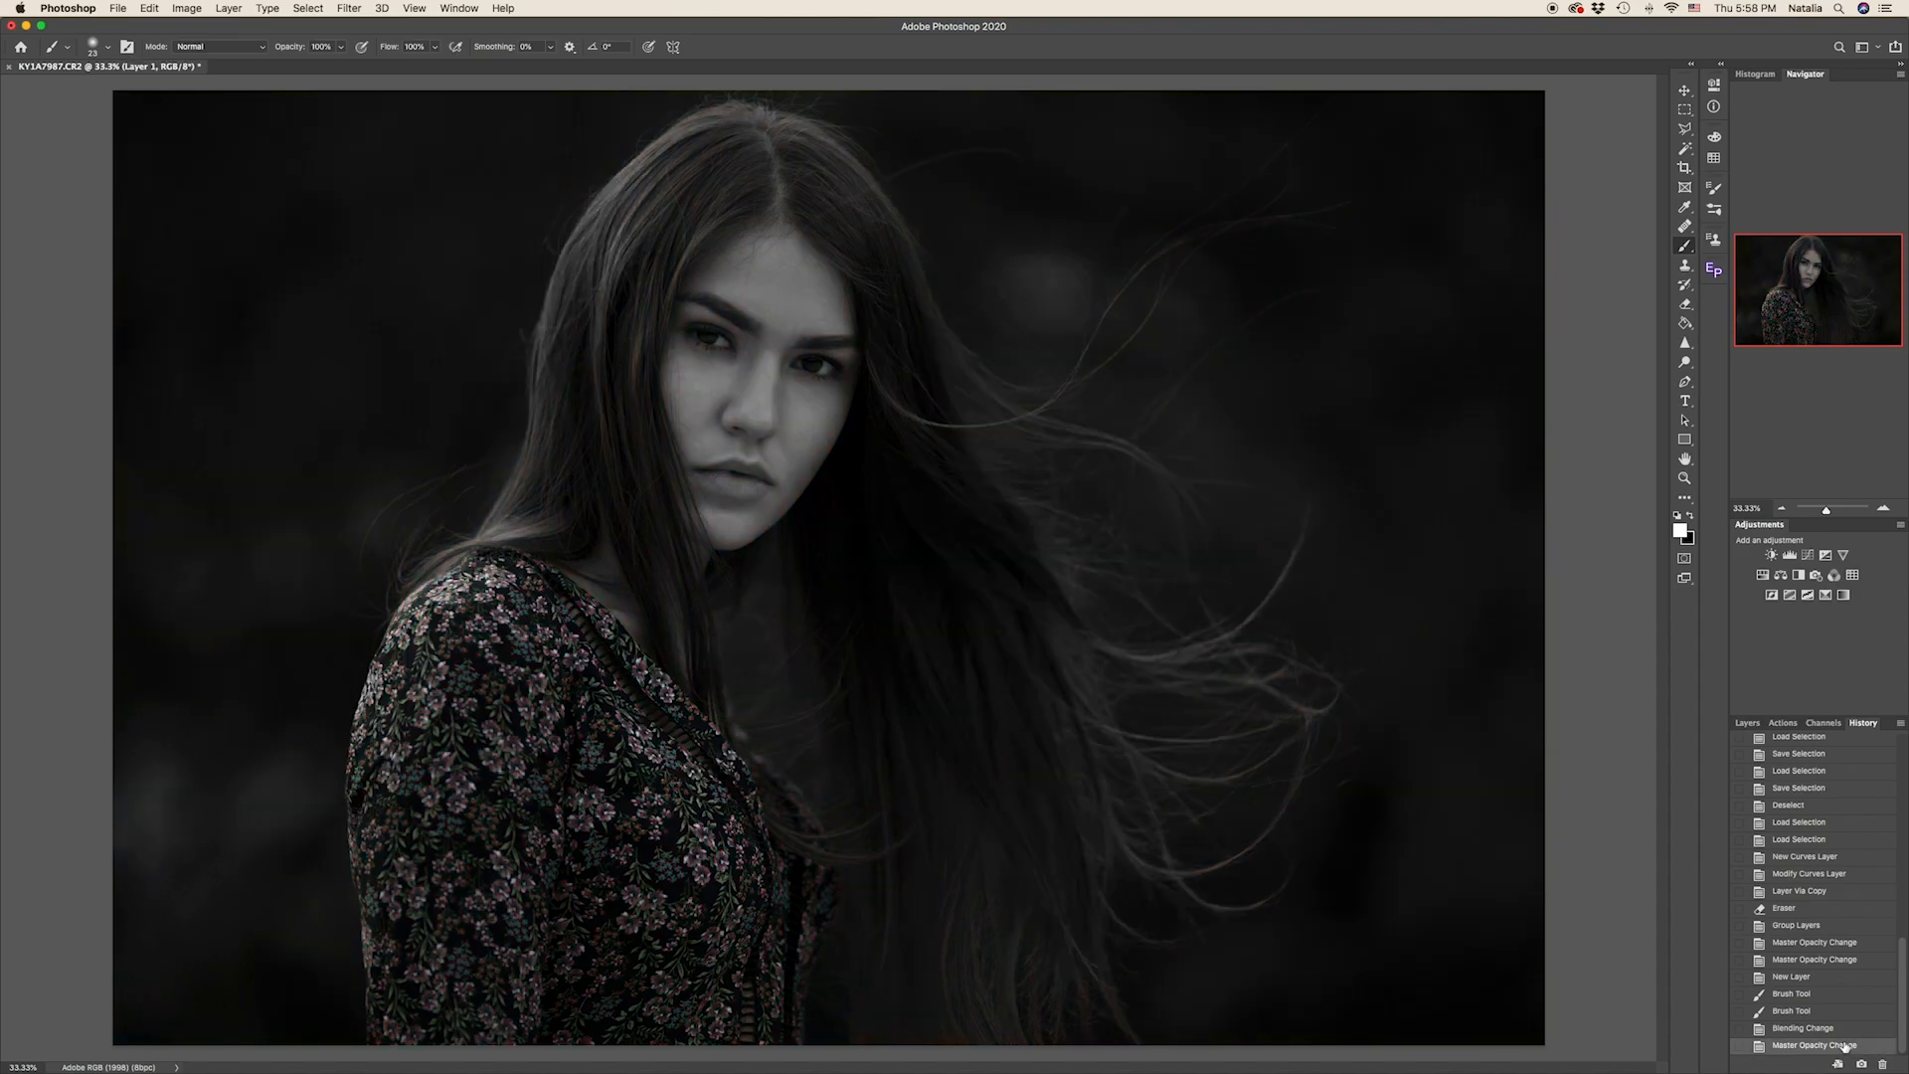